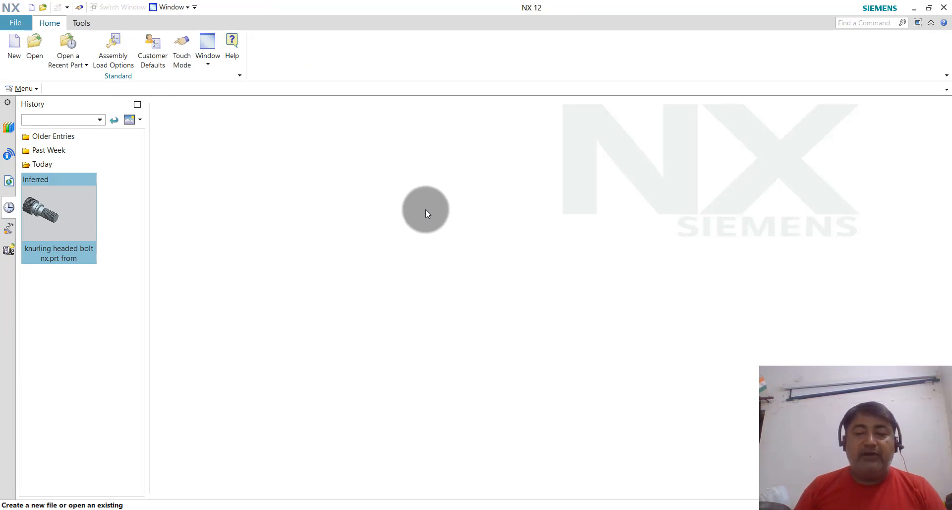
# - Create a new part from the Model template in millimetres and start a sketch on the YZ datum plane
pyautogui.click(14, 54)
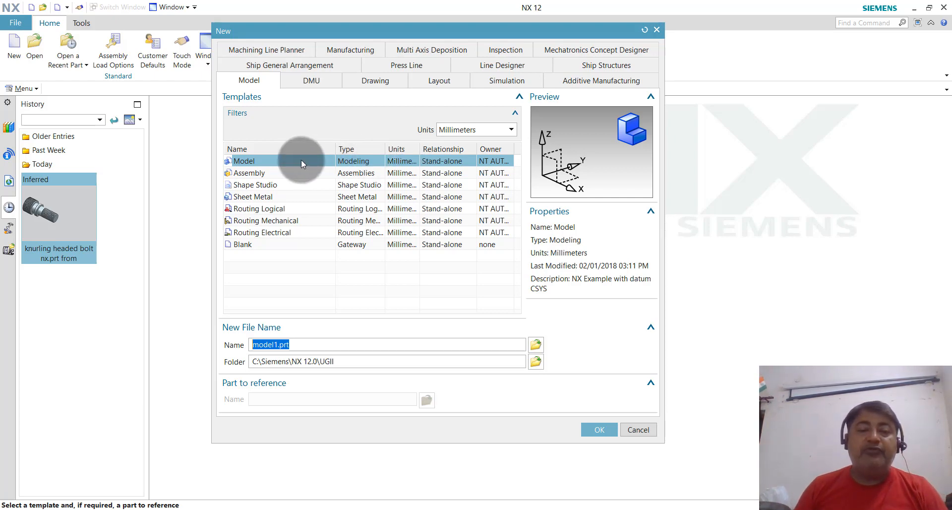
pyautogui.click(599, 430)
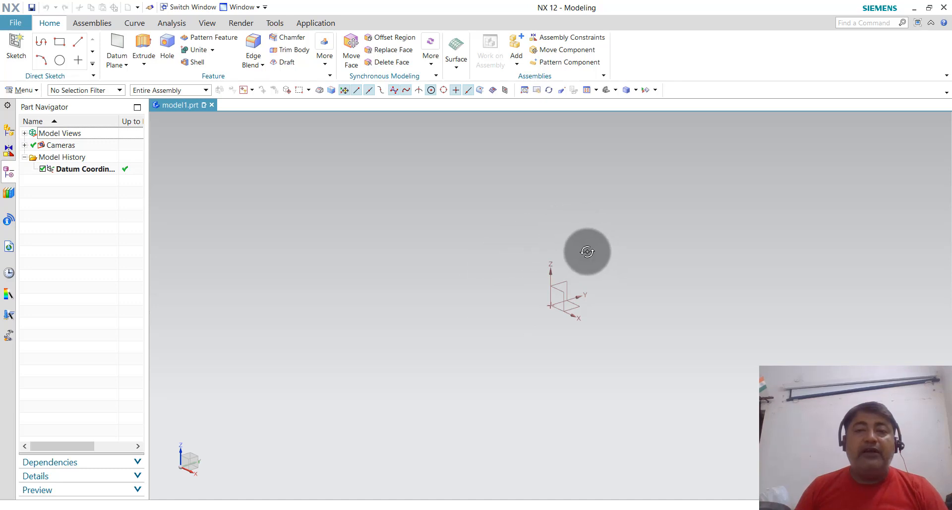
pyautogui.moveTo(586, 251); pyautogui.dragTo(608, 252, button='middle')
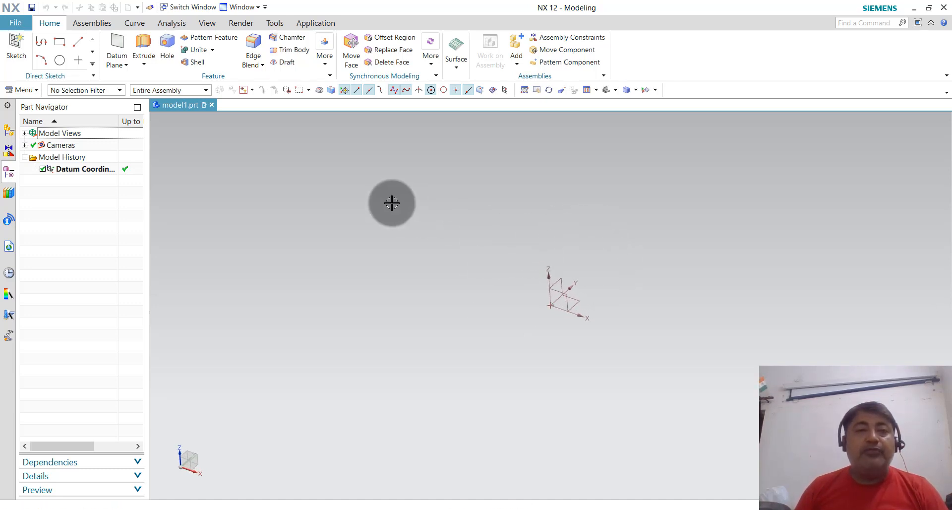
pyautogui.click(16, 49)
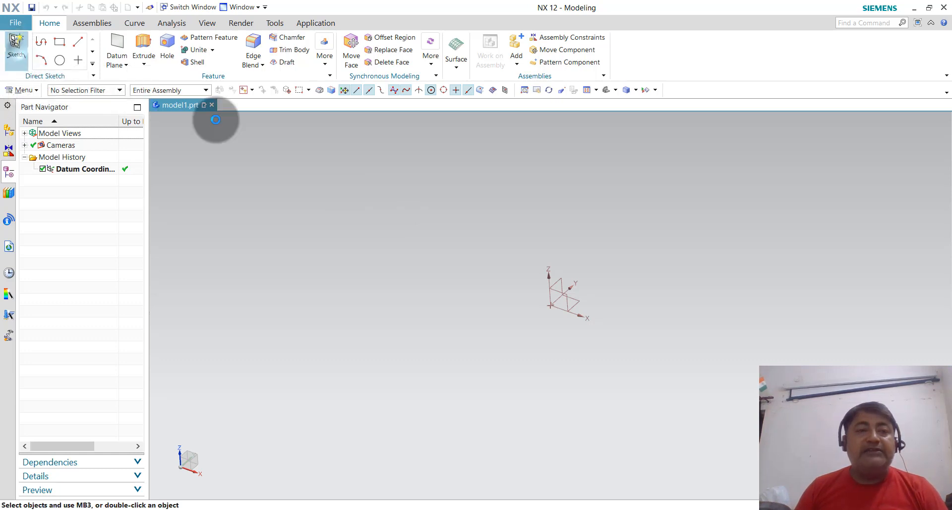
pyautogui.click(560, 280)
pyautogui.click(256, 224)
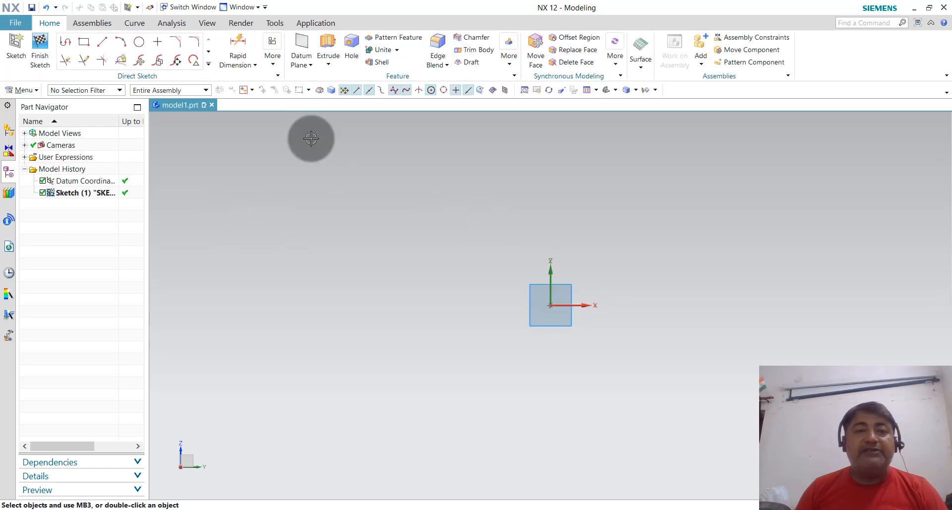
# - Draw a circle about 137.5 mm in diameter centred on the sketch origin
pyautogui.click(140, 42)
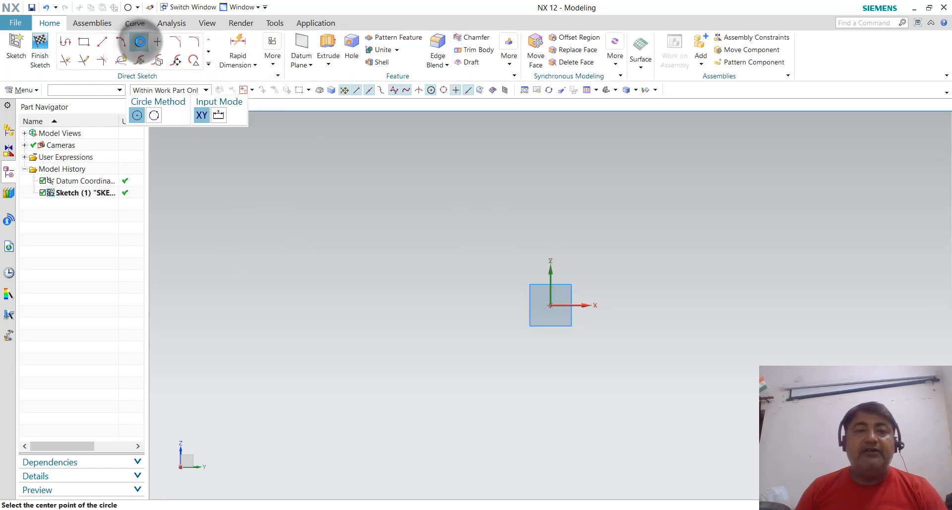
pyautogui.click(549, 305)
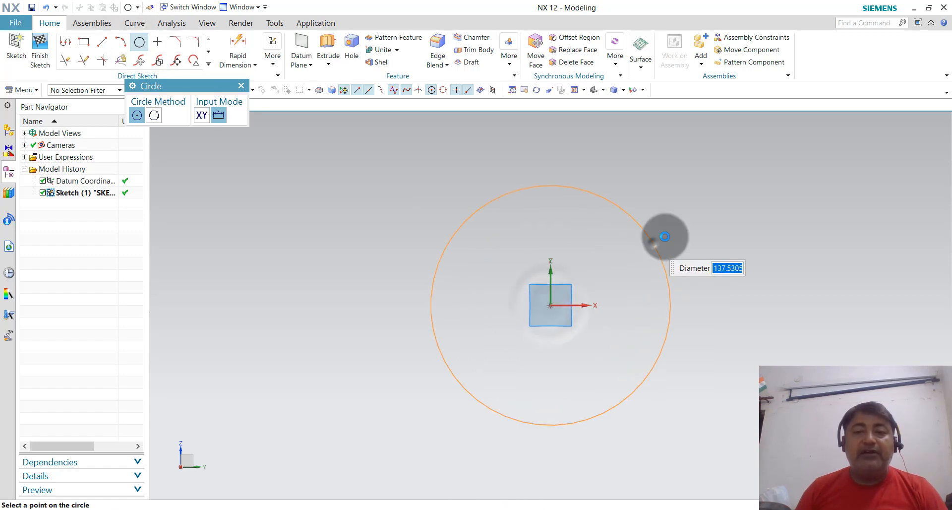
pyautogui.click(658, 259)
pyautogui.press('Escape')
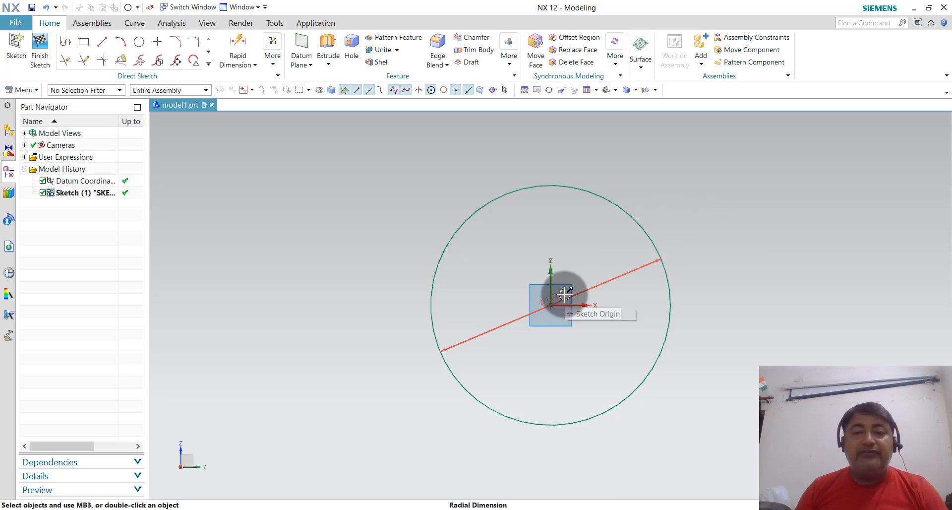
# - Move the circle's diameter dimension outside the circle and set it to 16 mm
pyautogui.moveTo(564, 294)
pyautogui.mouseDown()
pyautogui.moveTo(440, 272)
pyautogui.moveTo(392, 222)
pyautogui.mouseUp()
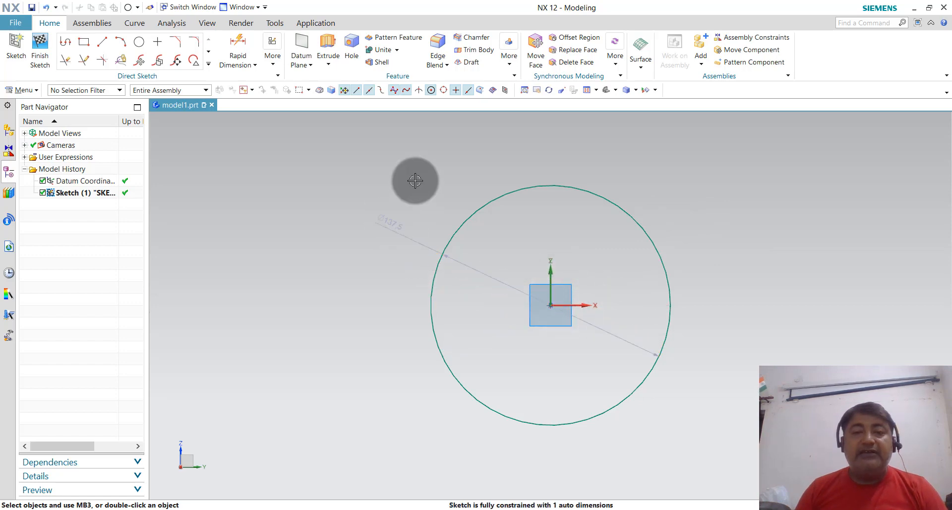
pyautogui.click(391, 223)
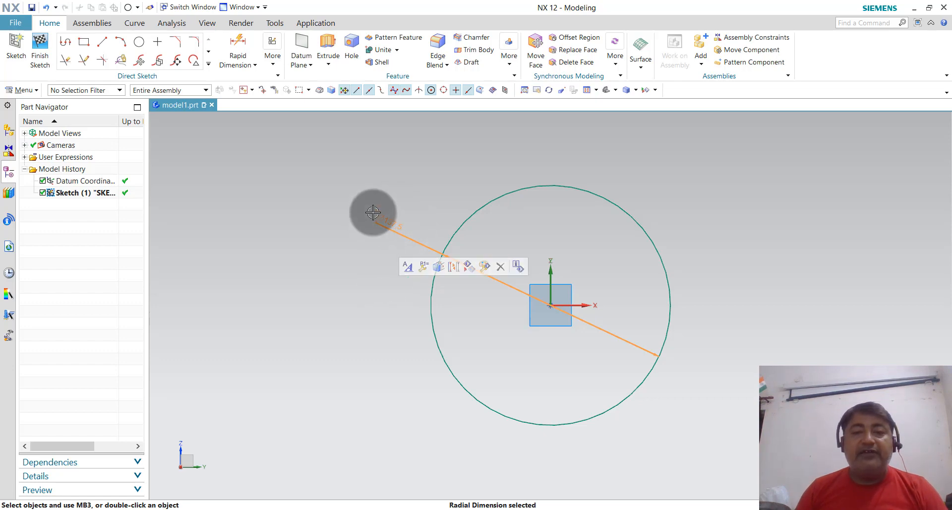
pyautogui.doubleClick(387, 221)
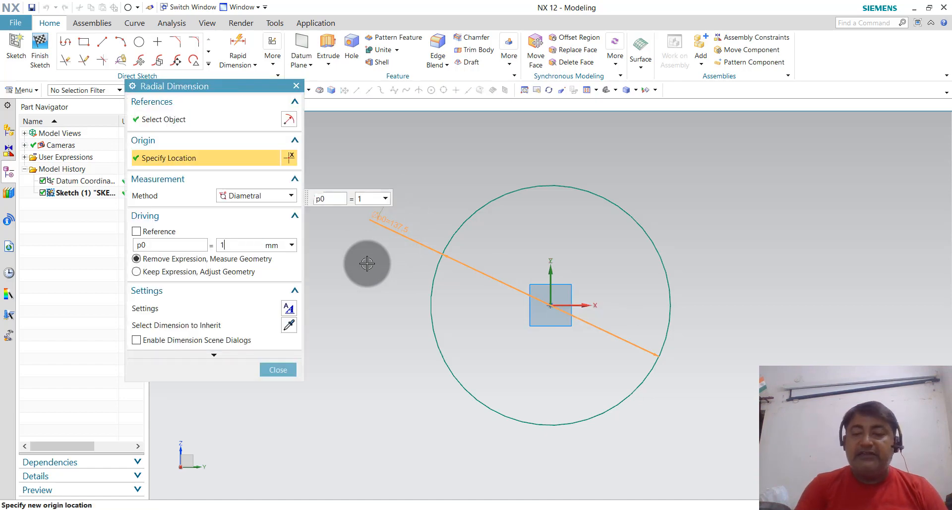
pyautogui.press('Return')
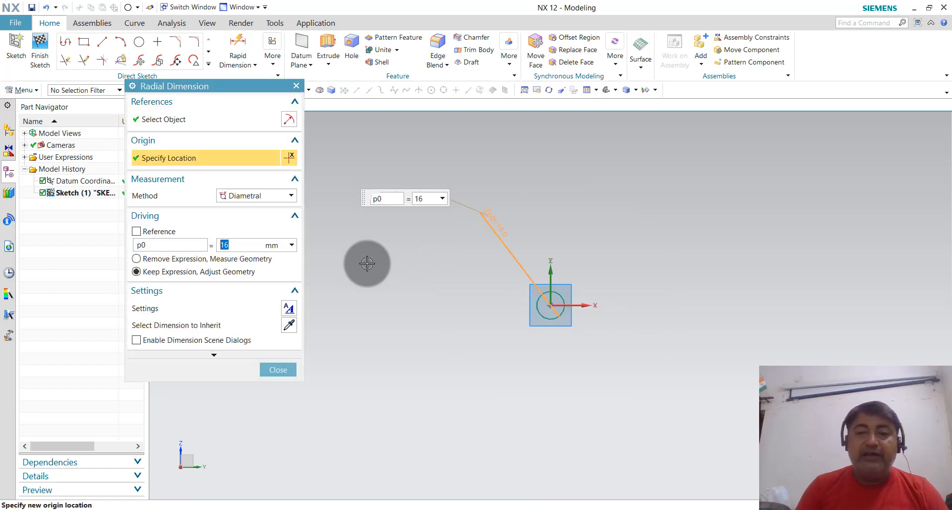
pyautogui.click(291, 367)
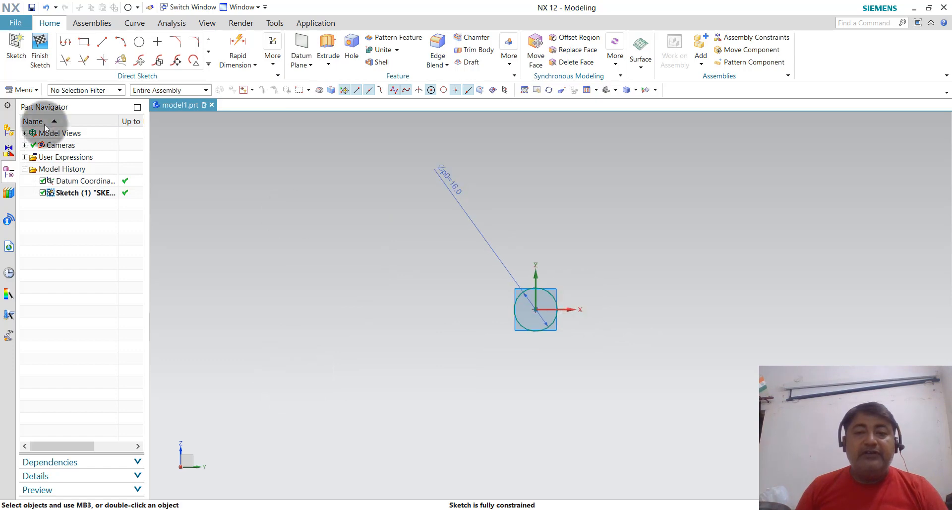
# - Finish the sketch and extrude the 16 mm circle from 0 to 10 mm as a new body
pyautogui.click(39, 56)
pyautogui.moveTo(376, 174)
pyautogui.mouseDown(button='middle')
pyautogui.moveTo(469, 212)
pyautogui.moveTo(588, 304)
pyautogui.mouseUp(button='middle')
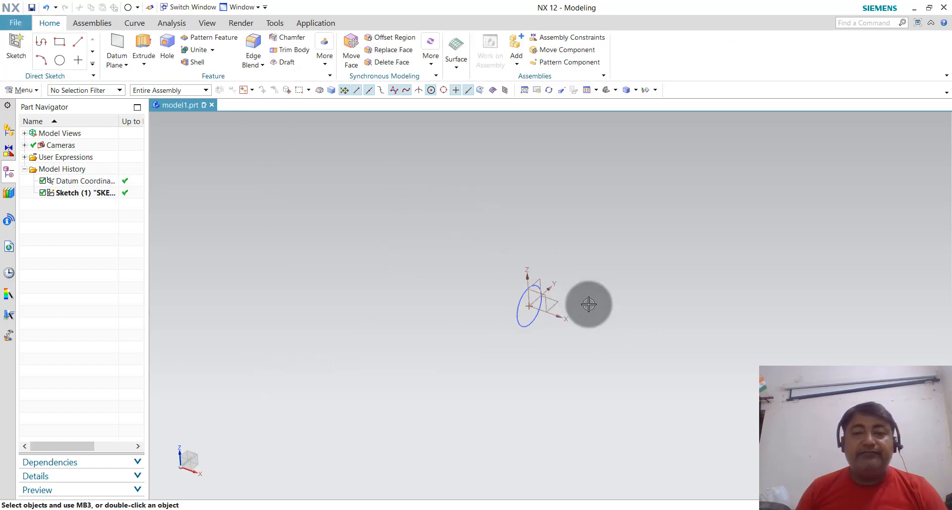
pyautogui.click(148, 68)
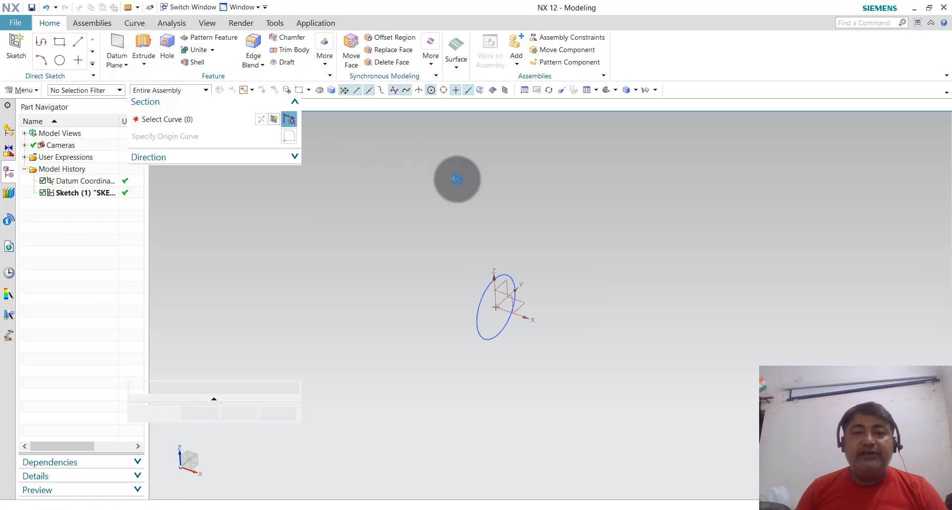
pyautogui.click(512, 276)
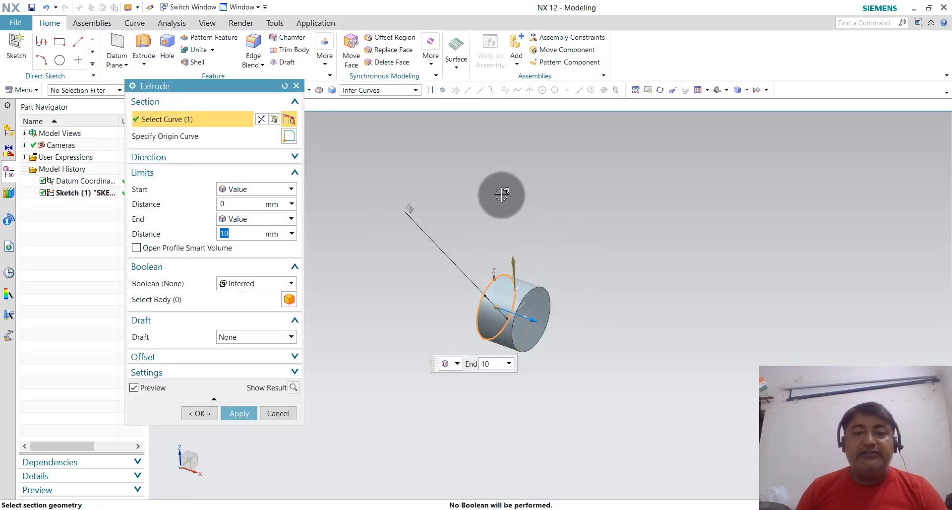
pyautogui.moveTo(501, 195); pyautogui.dragTo(388, 222, button='middle')
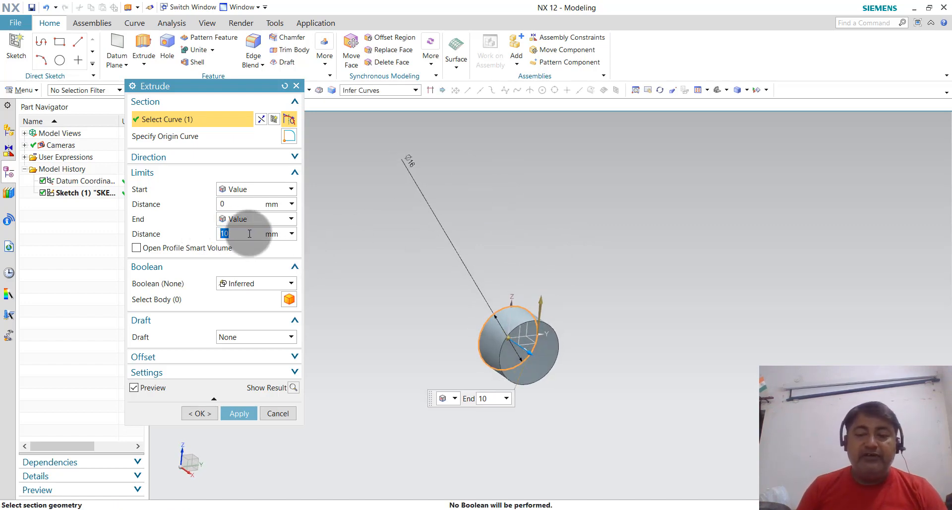
pyautogui.click(248, 420)
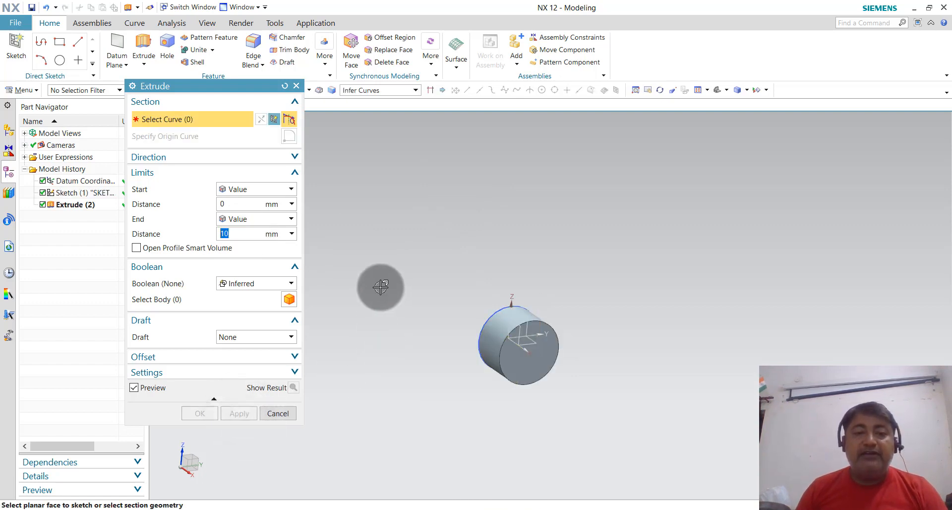
# - Sketch a circle about 23.9 mm in diameter on the cylinder's front end face, centred on the sketch origin
pyautogui.click(274, 120)
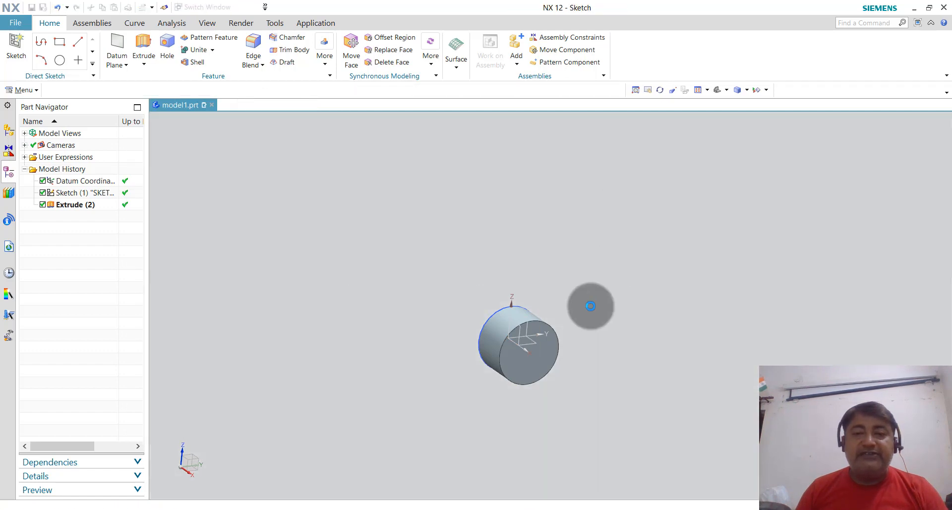
pyautogui.click(545, 352)
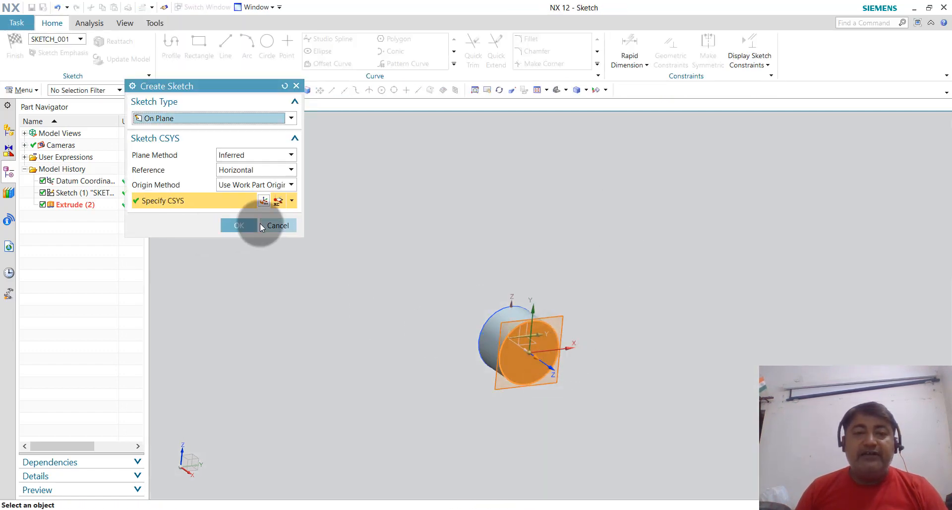
pyautogui.click(244, 224)
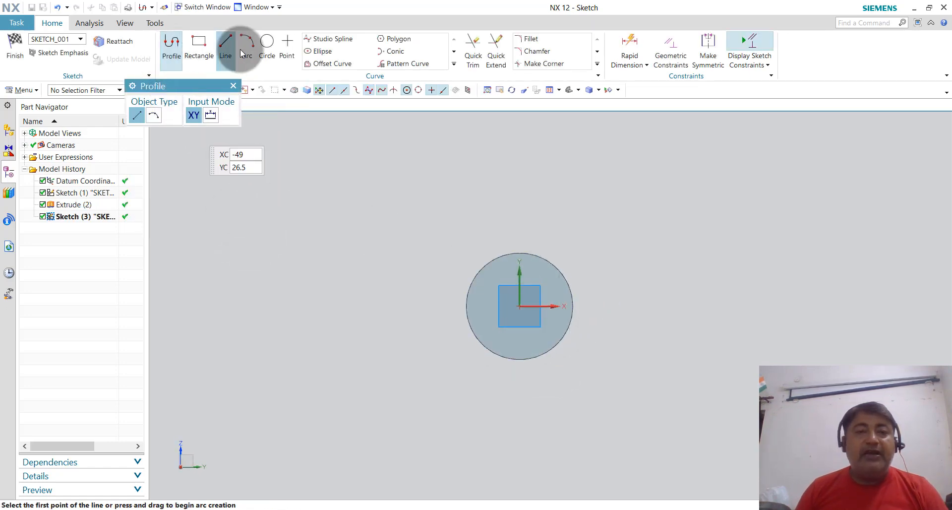
pyautogui.click(270, 47)
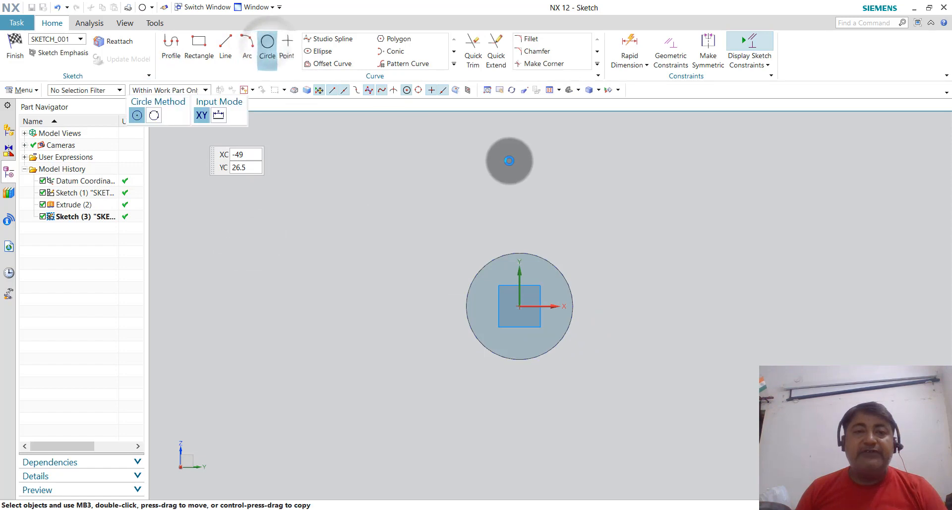
pyautogui.click(518, 304)
pyautogui.click(586, 263)
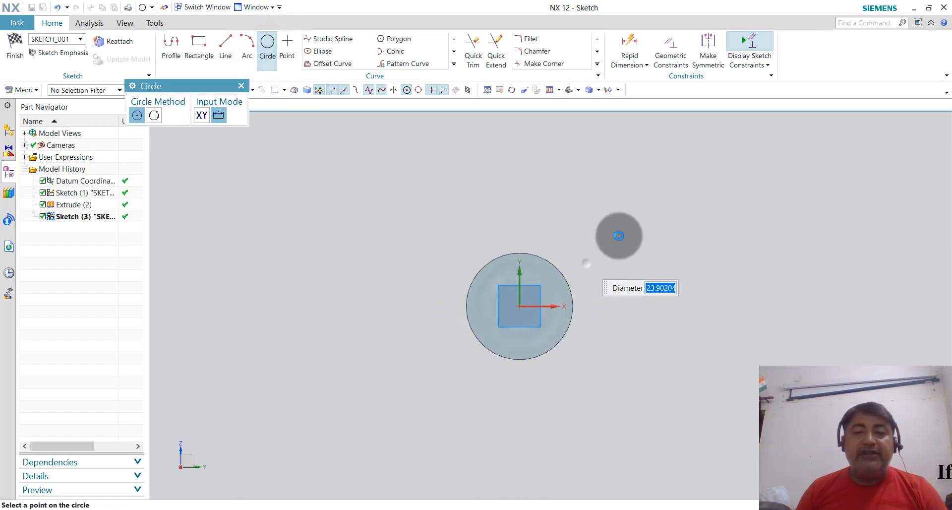
pyautogui.press('Escape')
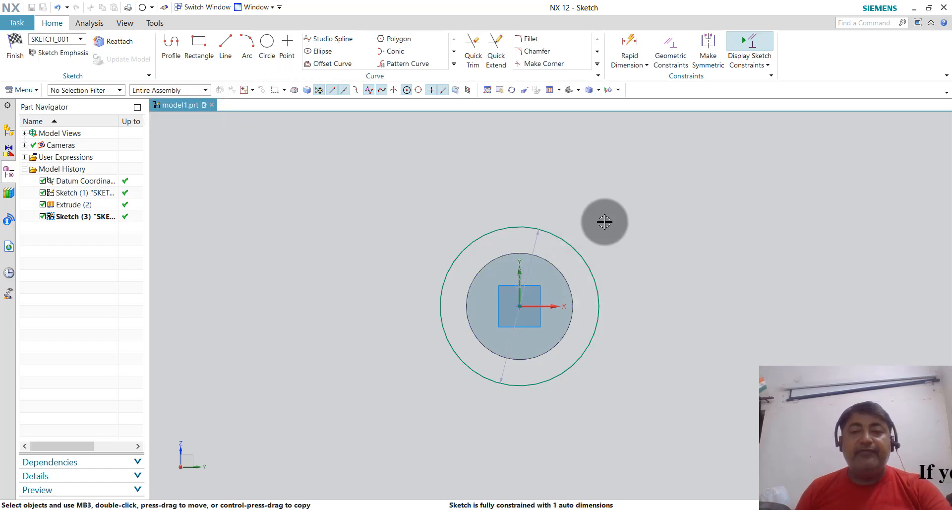
# - Place the new circle's diameter dimension outside the cylinder and set it to 11 mm
pyautogui.click(537, 243)
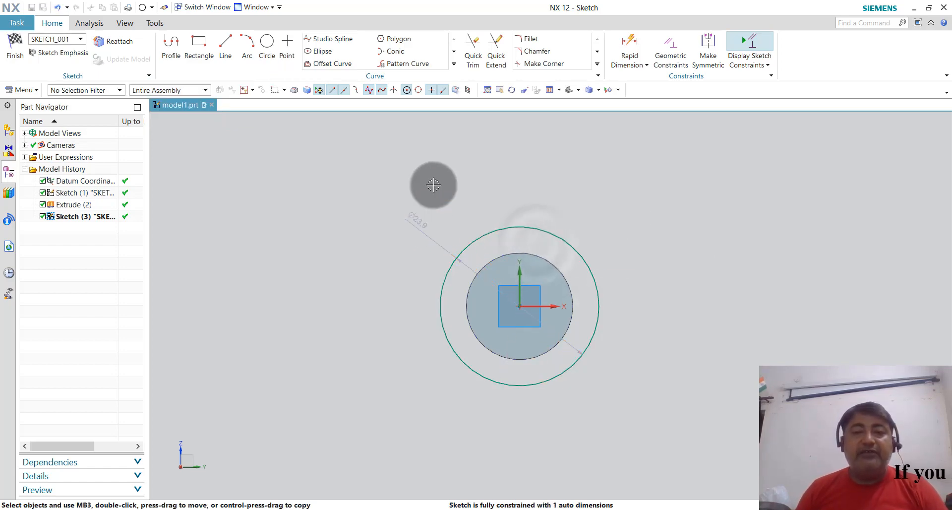
pyautogui.click(421, 219)
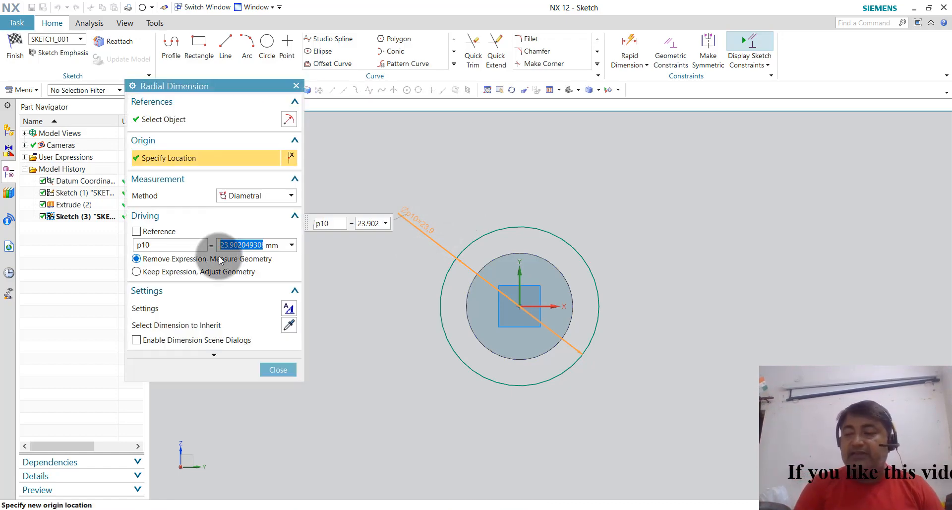
pyautogui.write('11')
pyautogui.press('Return')
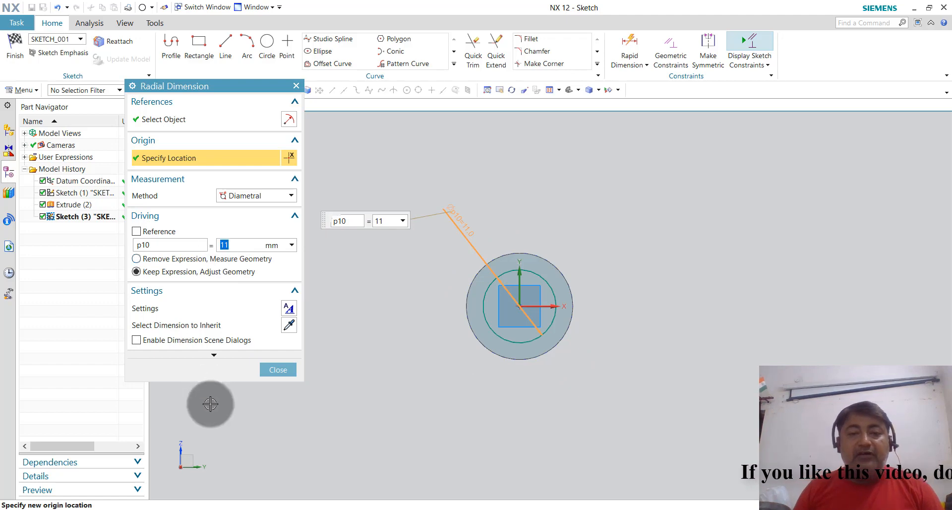
pyautogui.click(273, 370)
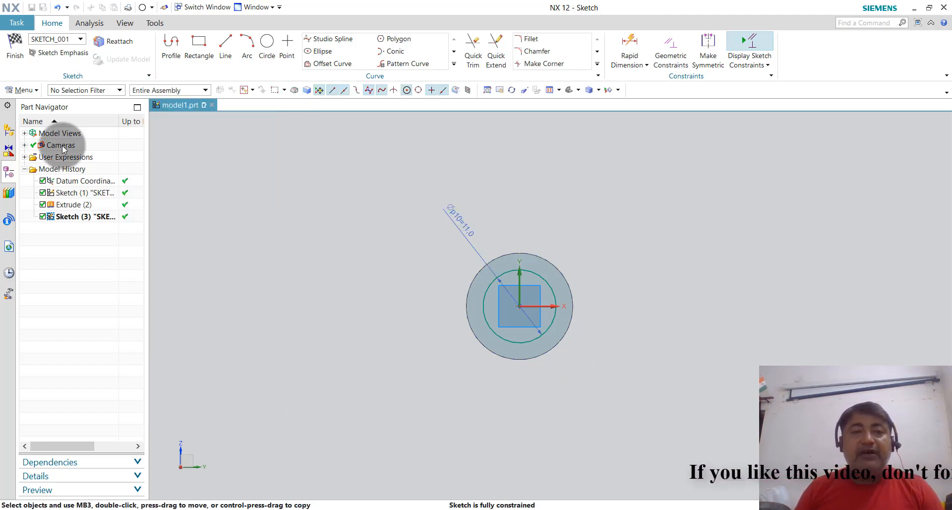
# - Finish the sketch and extrude the 11 mm circle 4 mm outward, united with the cylinder
pyautogui.click(15, 49)
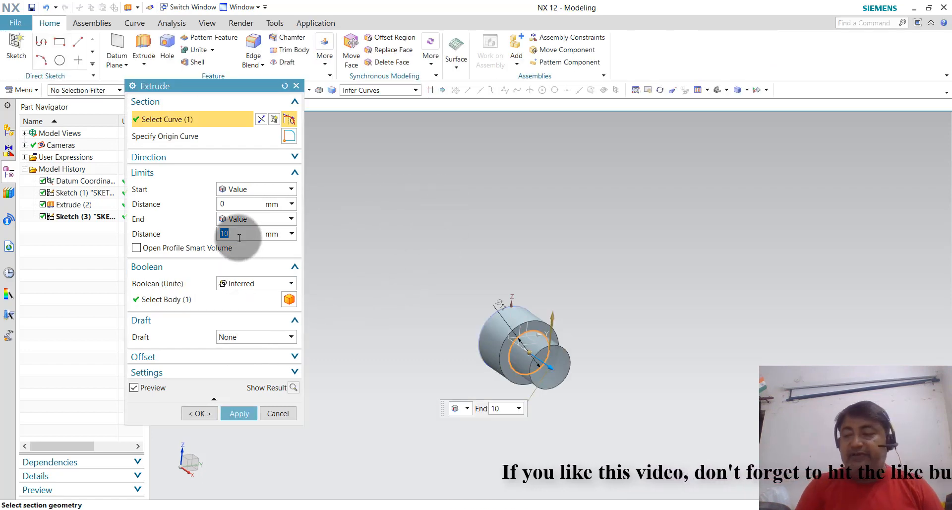
pyautogui.write('4')
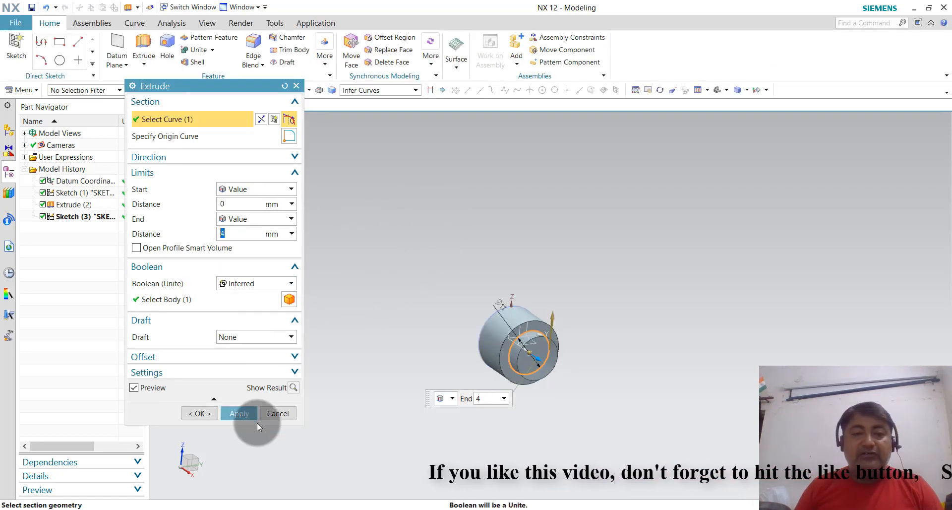
pyautogui.click(239, 413)
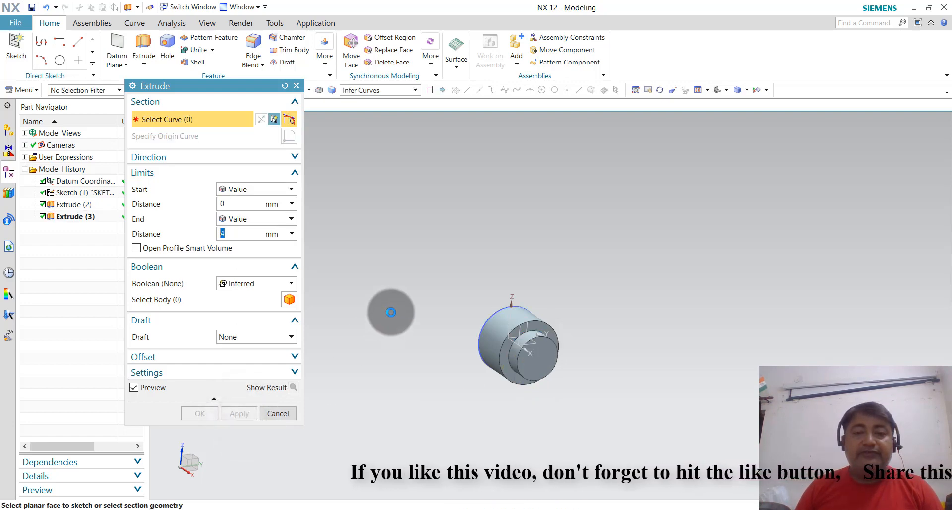
# - Sketch a circle larger than the 16 mm cylinder on the end face of the 11 mm boss, centred on the origin
pyautogui.click(275, 120)
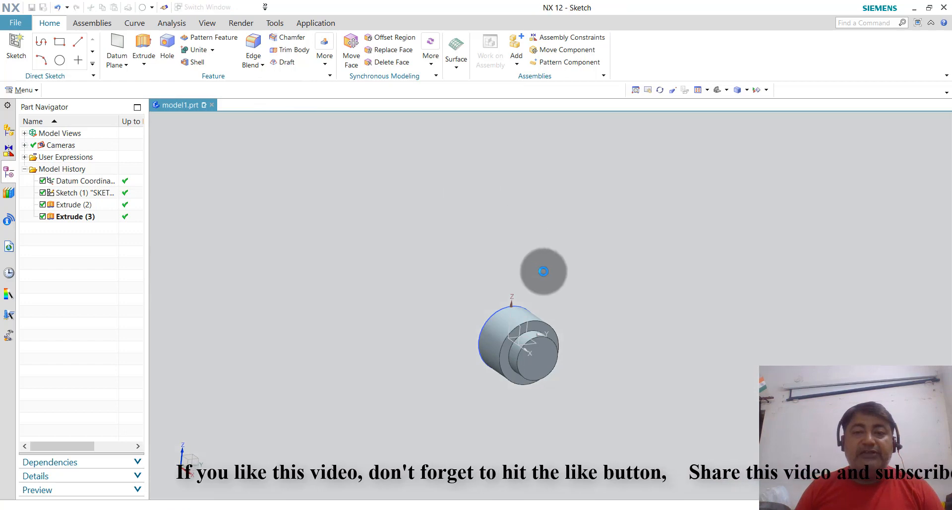
pyautogui.click(545, 351)
pyautogui.click(239, 225)
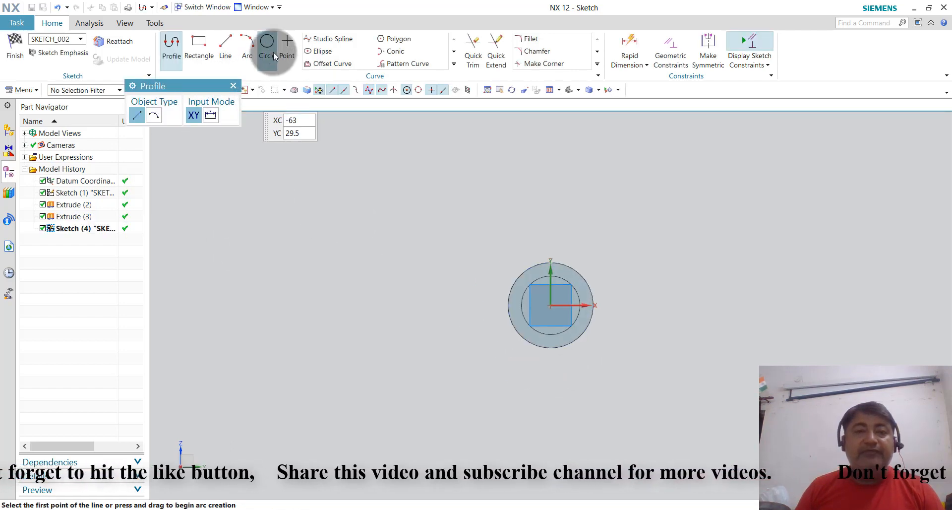
pyautogui.click(273, 56)
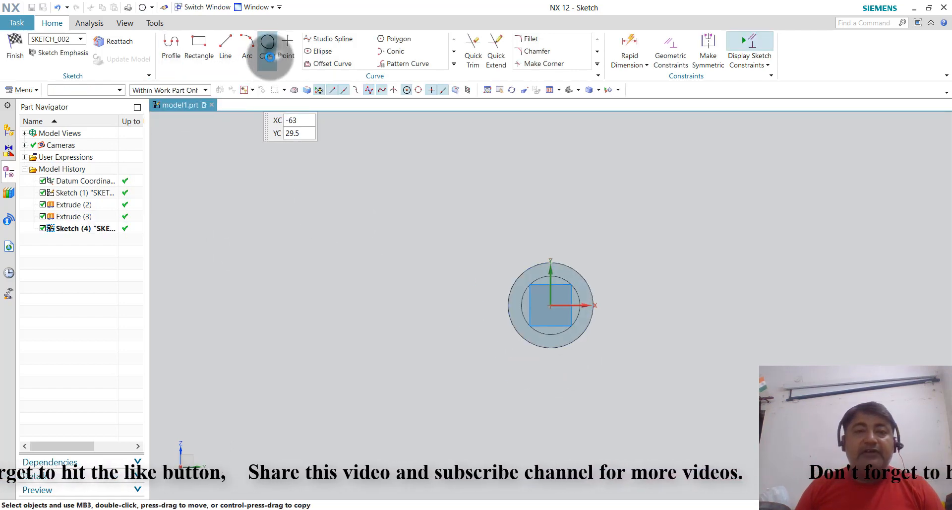
pyautogui.click(552, 305)
pyautogui.click(600, 264)
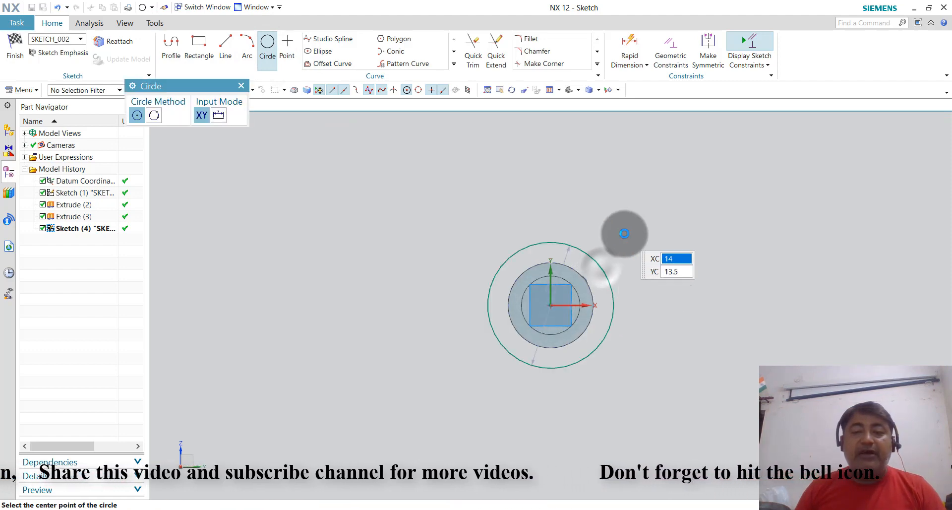
# - Place the new circle's diameter dimension outside the cylinder and set the diameter to 14 mm
pyautogui.press('Escape')
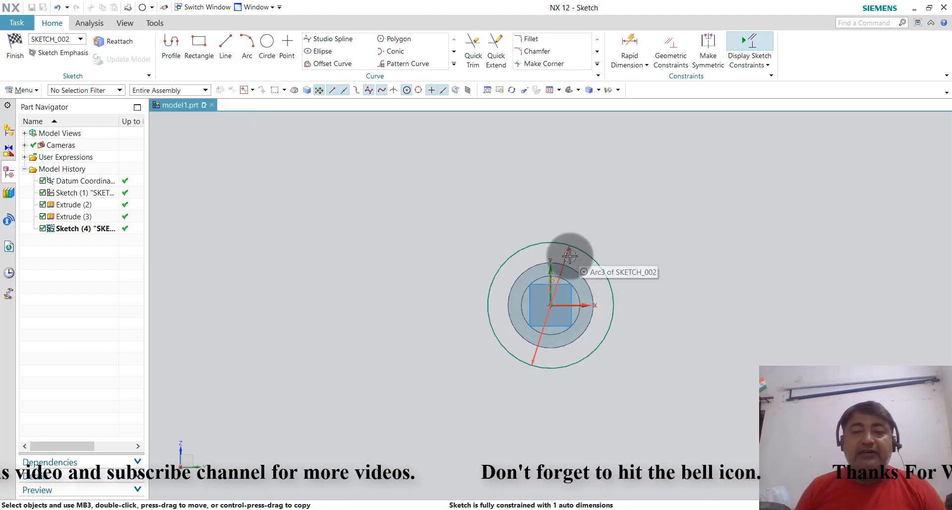
pyautogui.moveTo(567, 249); pyautogui.dragTo(455, 235)
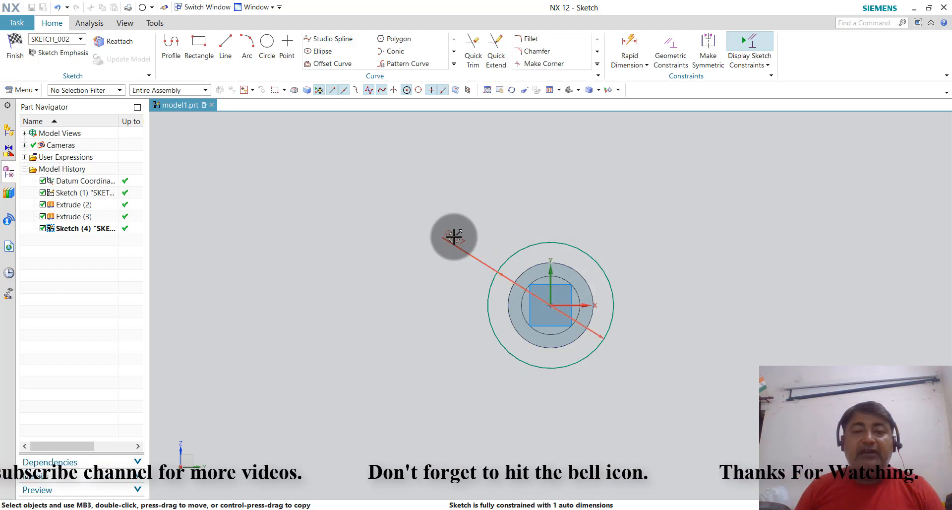
pyautogui.doubleClick(453, 237)
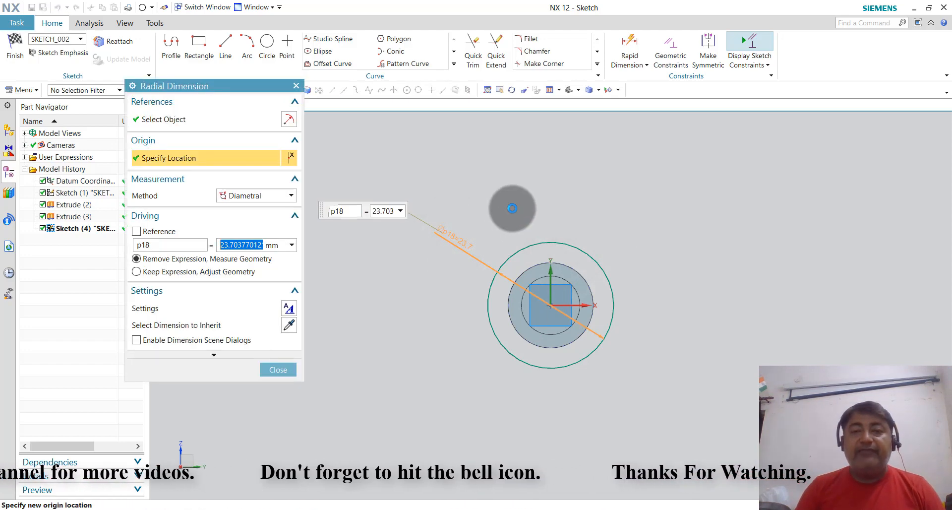
pyautogui.write('14')
pyautogui.press('Return')
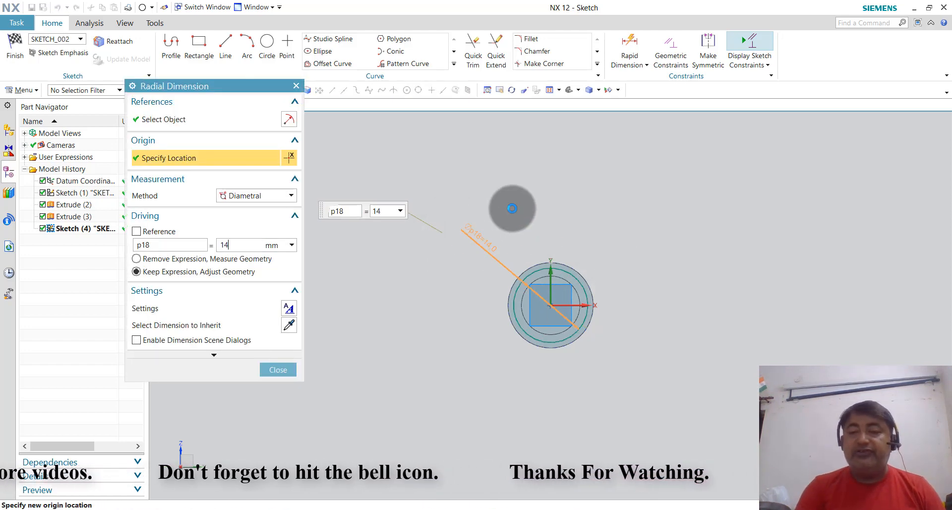
pyautogui.click(289, 369)
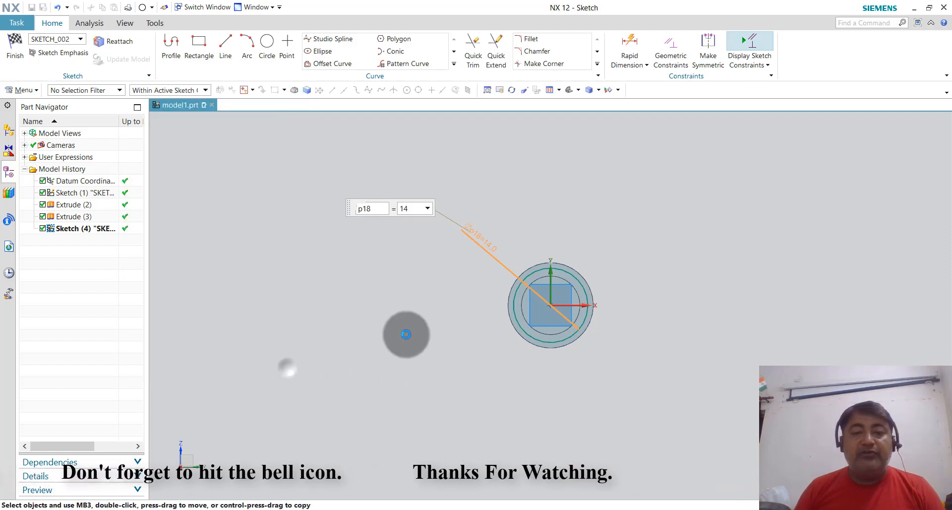
# - Finish the sketch and extrude the 14 mm circle 3 mm outward, united with the existing body
pyautogui.scroll(2, 503, 244)
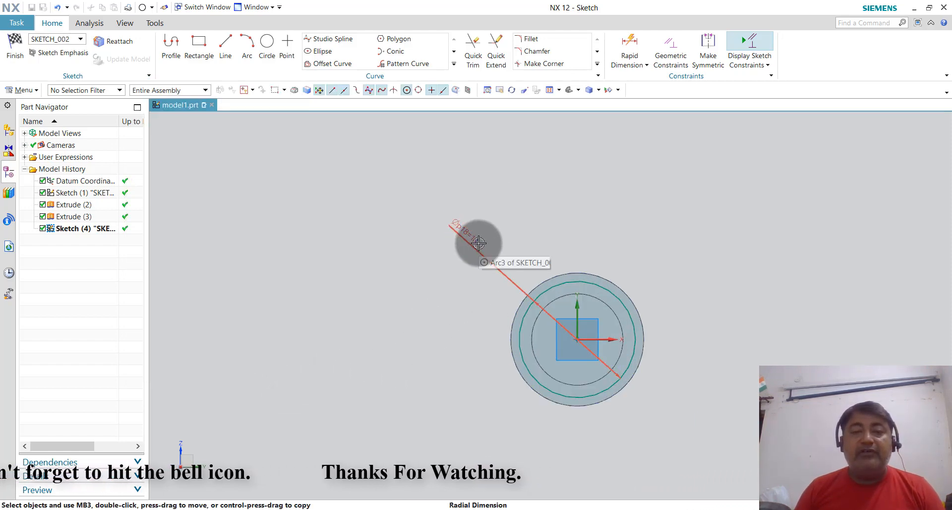
pyautogui.click(16, 50)
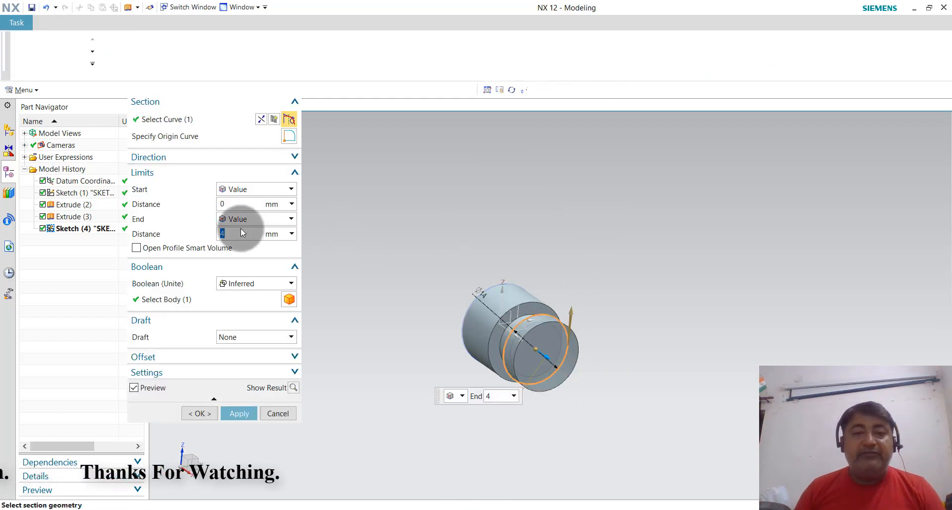
pyautogui.write('3')
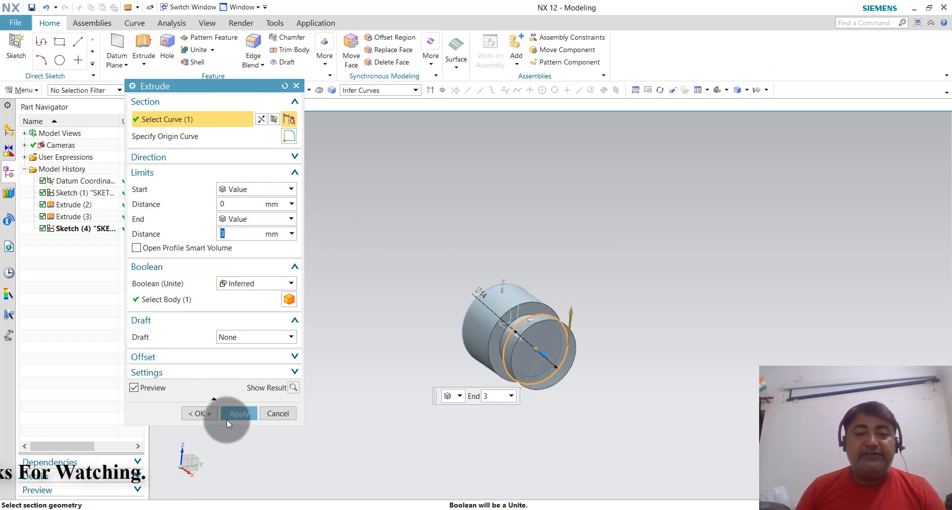
pyautogui.click(241, 413)
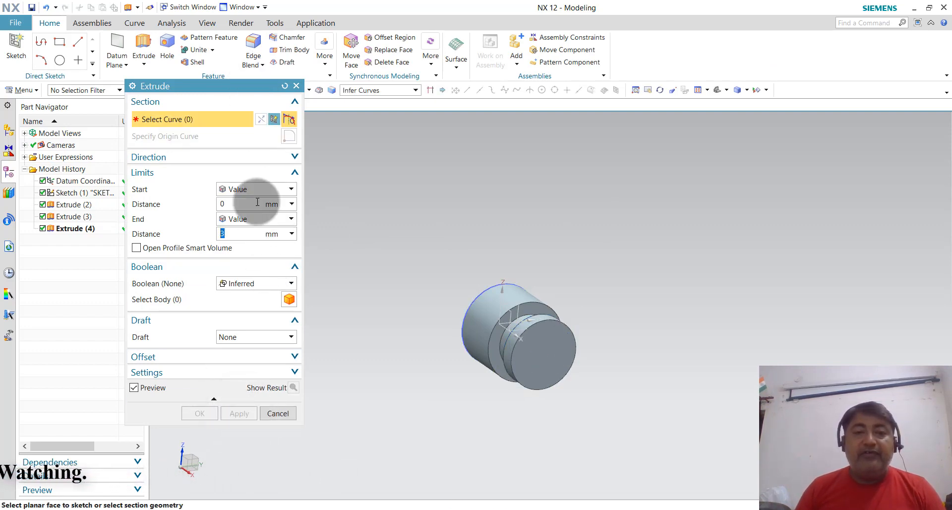
# - Sketch a circle about 27.7 mm in diameter on the end face of the 14 mm collar, centred on the sketch origin
pyautogui.click(274, 119)
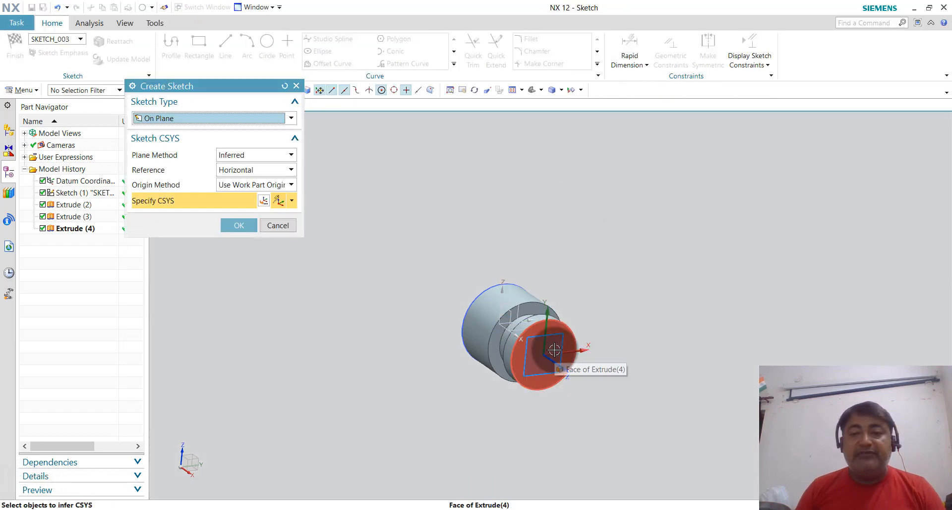
pyautogui.click(553, 350)
pyautogui.click(250, 226)
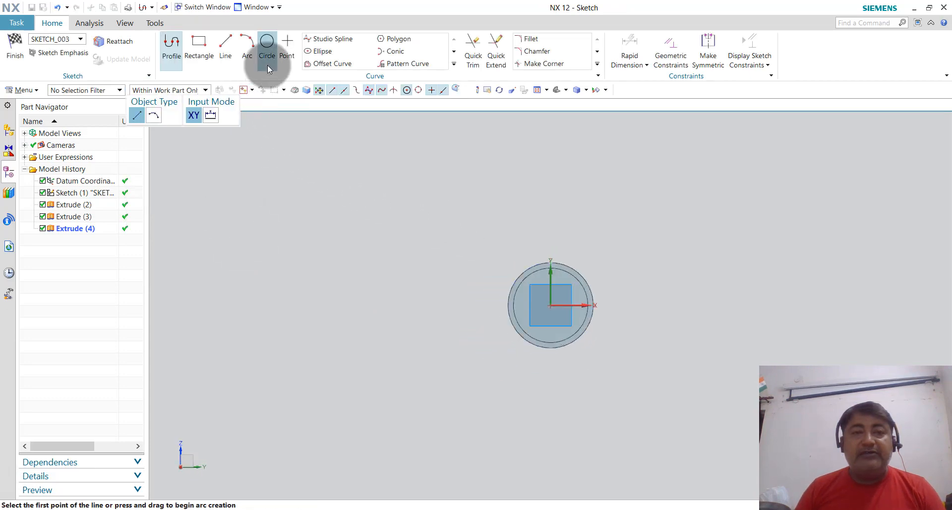
pyautogui.click(267, 64)
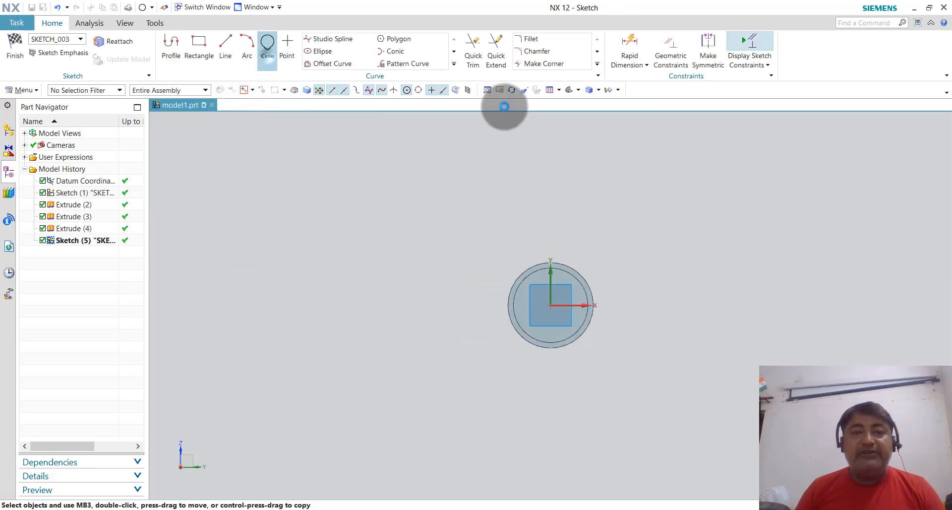
pyautogui.click(549, 305)
pyautogui.click(610, 261)
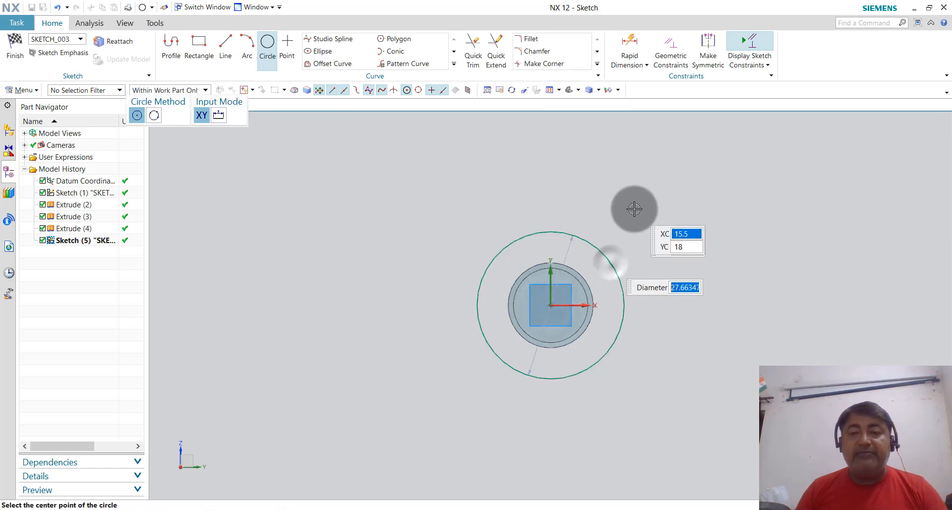
pyautogui.press('Escape')
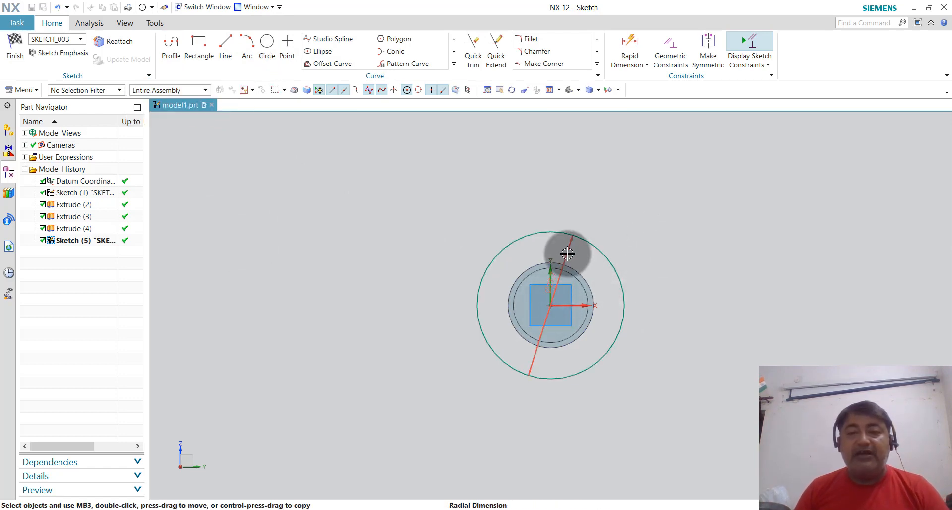
# - Move the diameter dimension of the circle on the collar's end face clear of the part and set it to 10 mm
pyautogui.moveTo(567, 253); pyautogui.dragTo(444, 240)
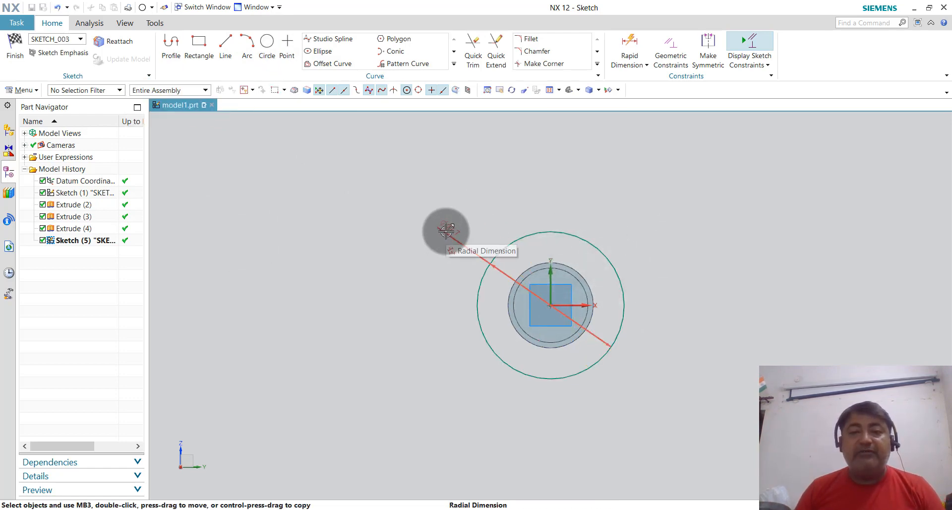
pyautogui.doubleClick(446, 231)
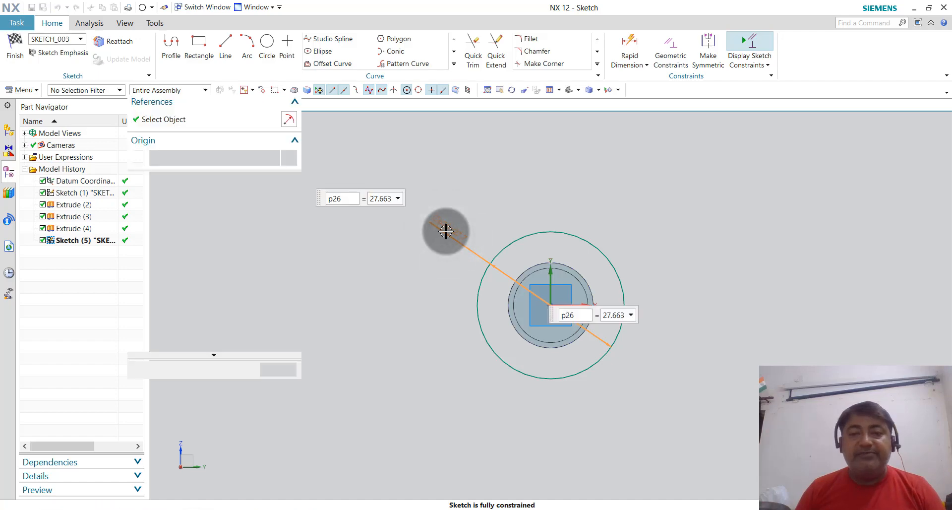
pyautogui.press('Return')
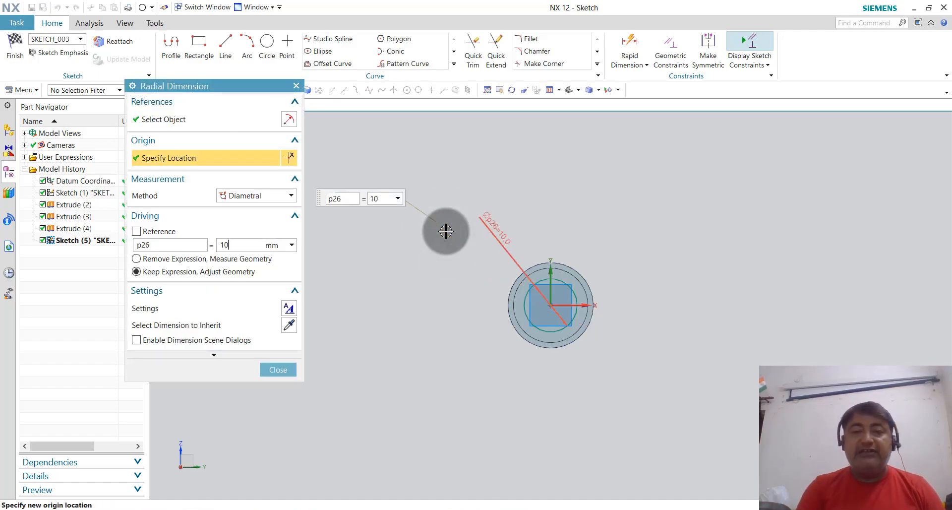
pyautogui.click(285, 377)
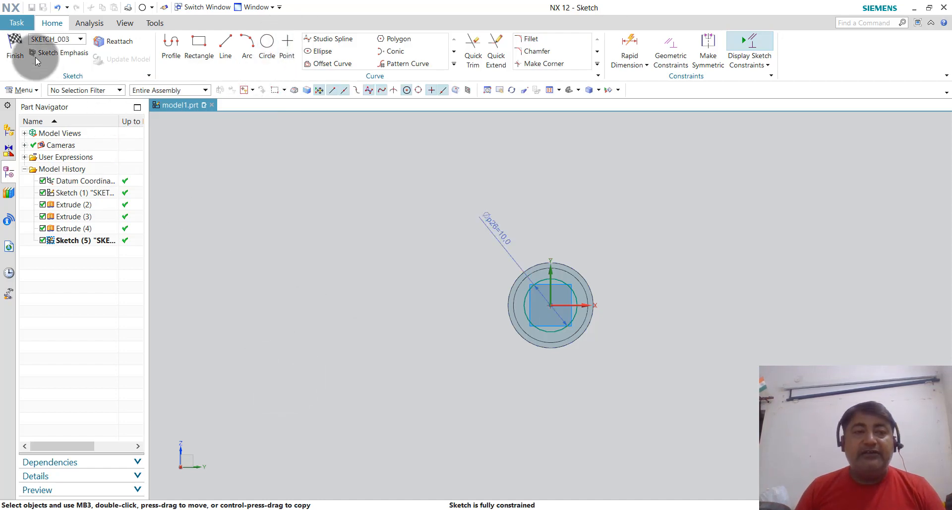
# - Finish the sketch and extrude the 10 mm circle 20 mm outward as a shank united with the body
pyautogui.click(13, 56)
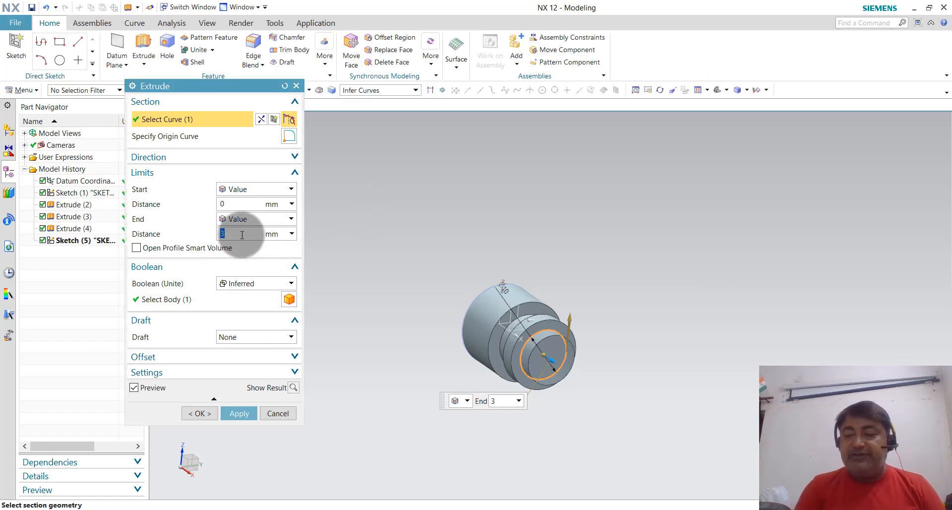
pyautogui.write('20')
pyautogui.press('Return')
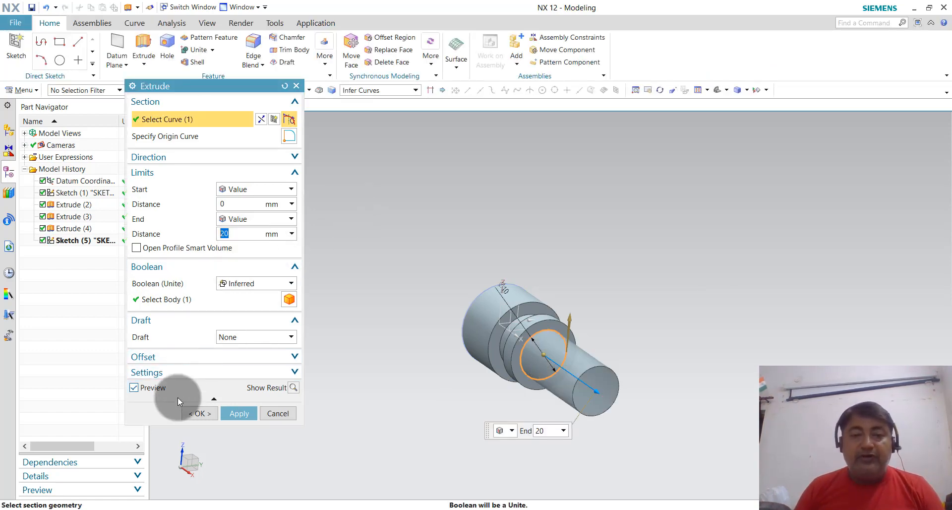
pyautogui.click(240, 413)
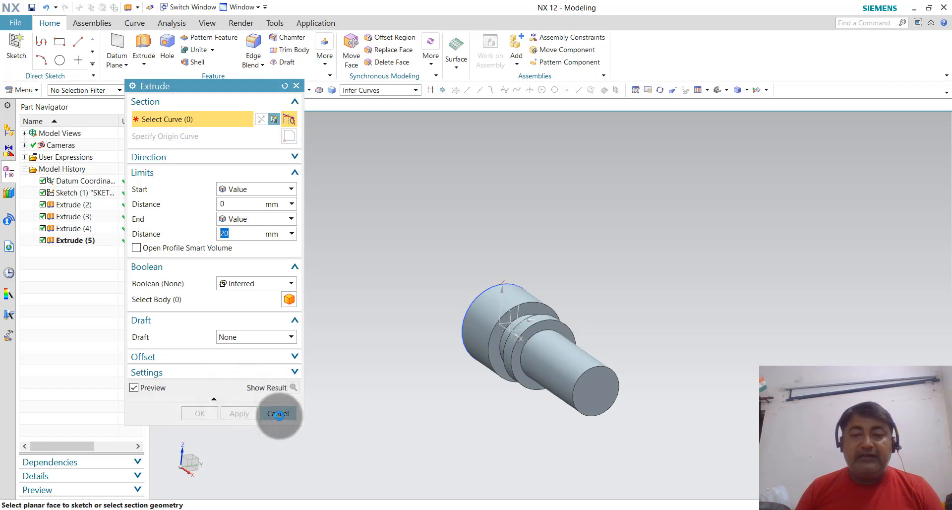
pyautogui.click(277, 413)
# - Create a datum plane offset 5 mm from the 14 mm collar's shank-side face, towards the free end of the shank
pyautogui.moveTo(353, 329); pyautogui.dragTo(402, 351, button='middle')
pyautogui.scroll(-2, 694, 446)
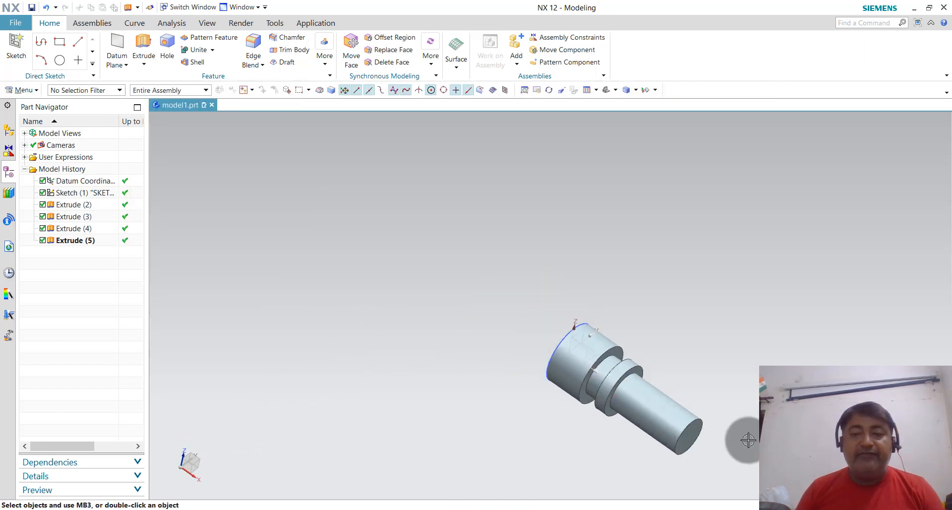
pyautogui.scroll(3, 737, 440)
pyautogui.moveTo(665, 325); pyautogui.dragTo(656, 299, button='middle')
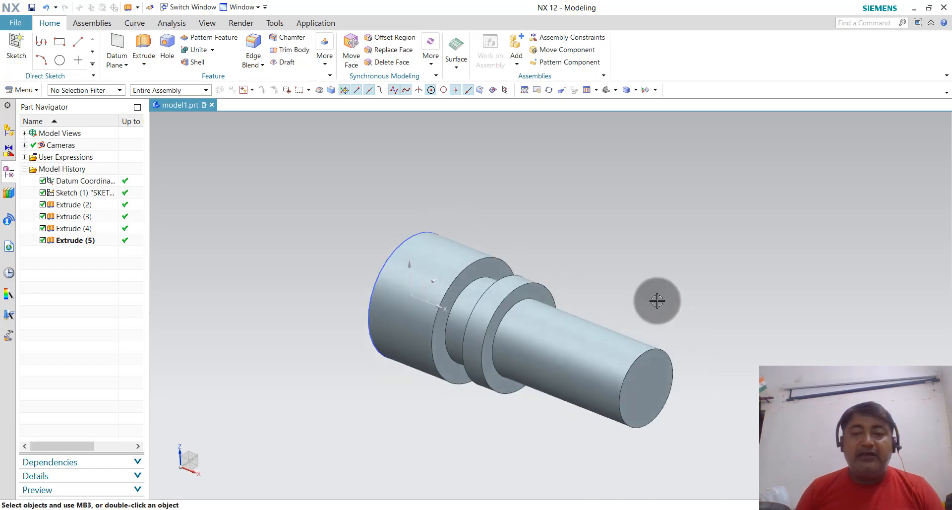
pyautogui.click(125, 65)
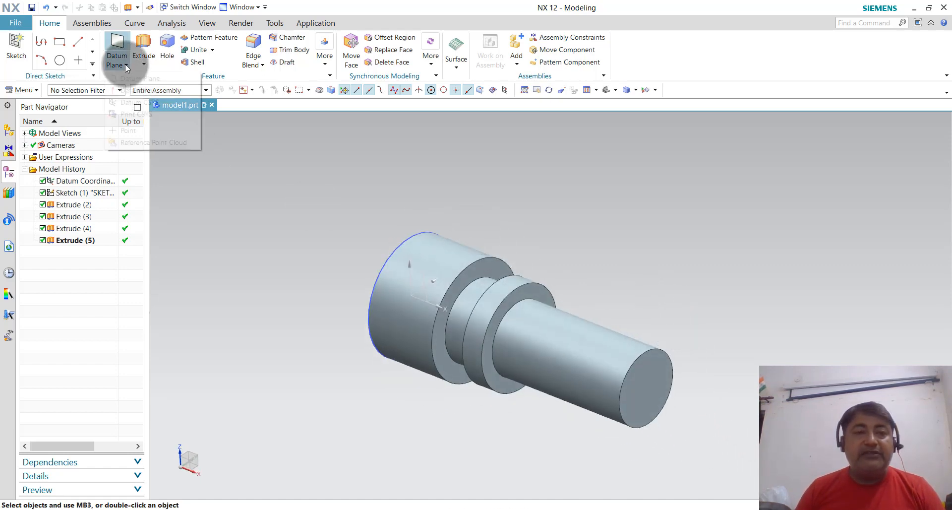
pyautogui.click(135, 82)
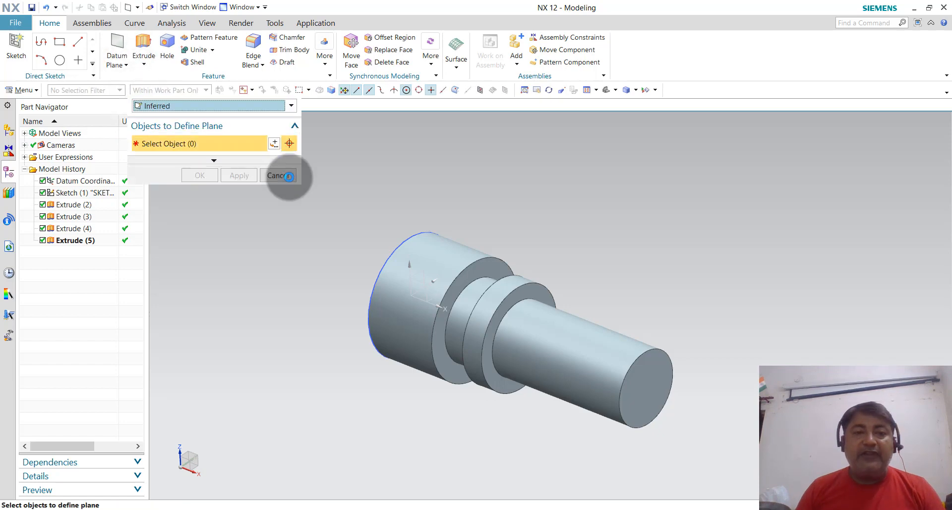
pyautogui.click(543, 294)
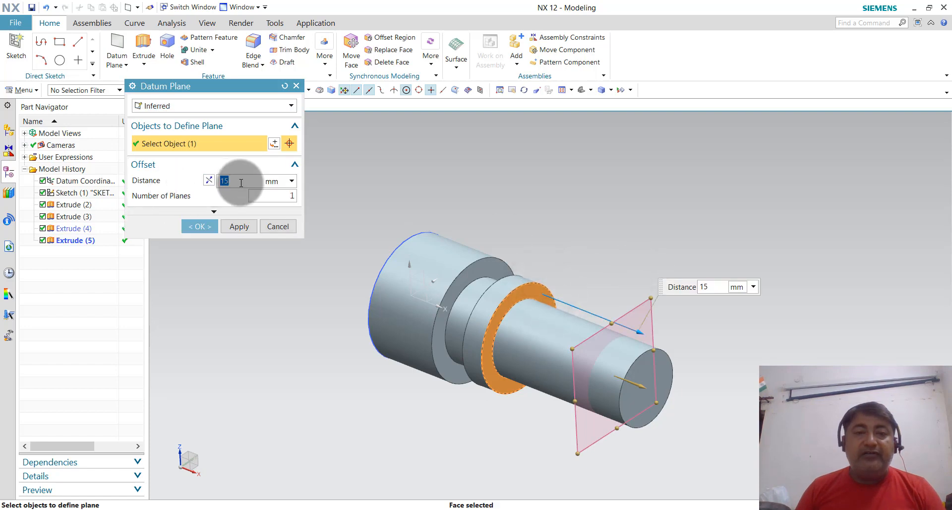
pyautogui.write('5')
pyautogui.press('Return')
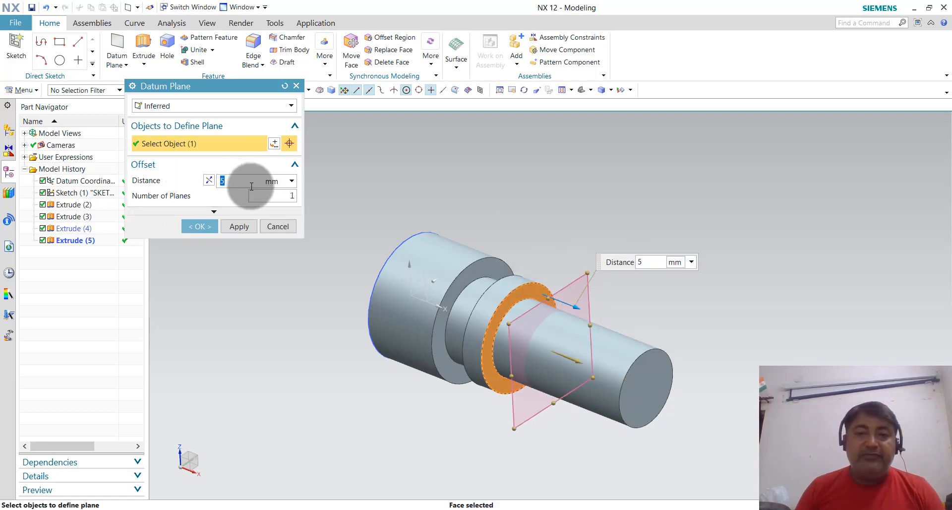
pyautogui.click(240, 227)
pyautogui.click(197, 231)
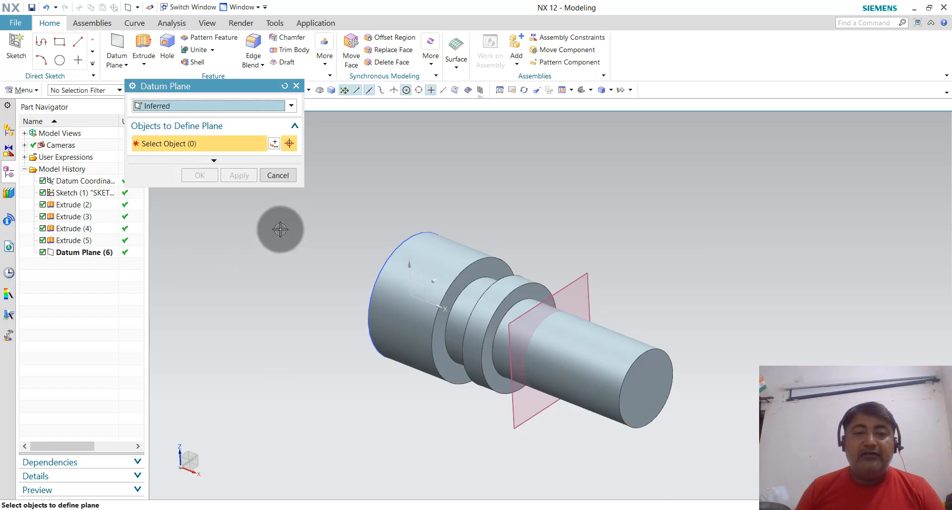
pyautogui.click(276, 175)
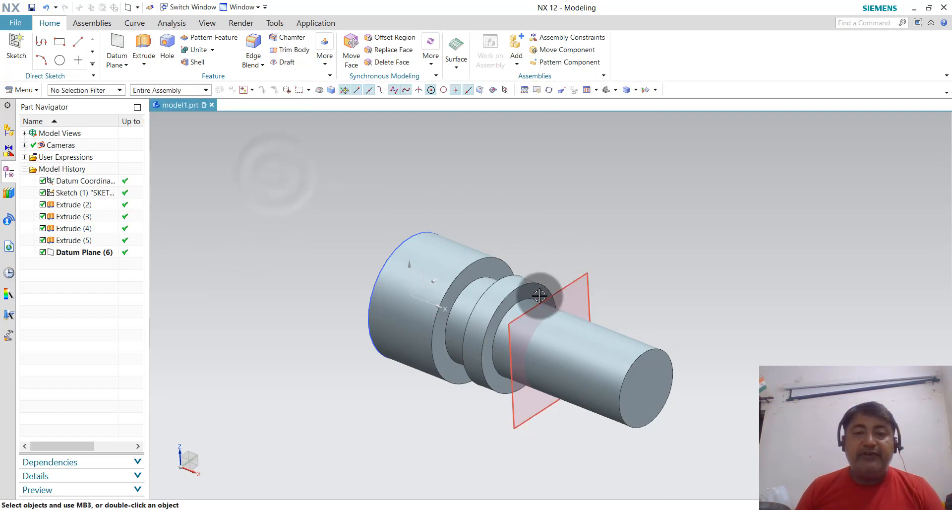
pyautogui.click(568, 298)
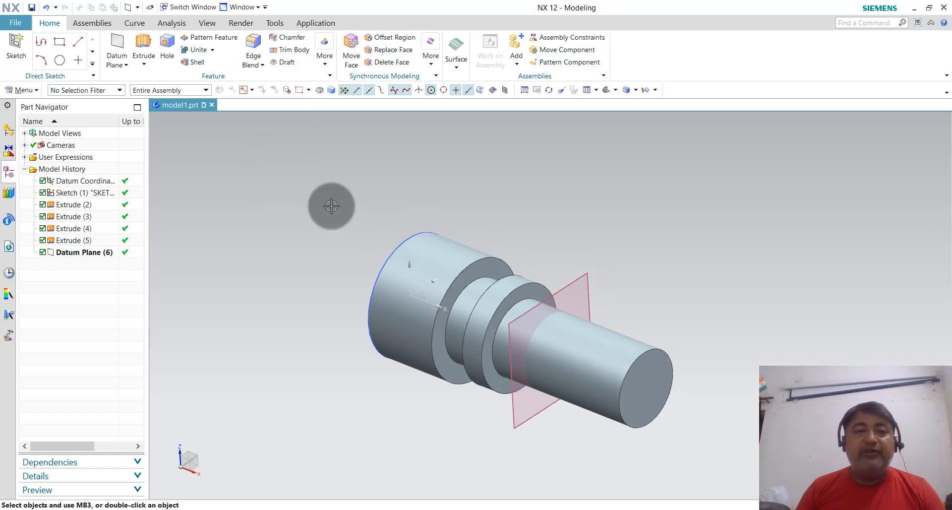
# - Cut a right-hand detailed thread on the 10 mm shank, 1.5 mm pitch and 20 mm long, from the offset datum plane towards the free end
pyautogui.click(325, 66)
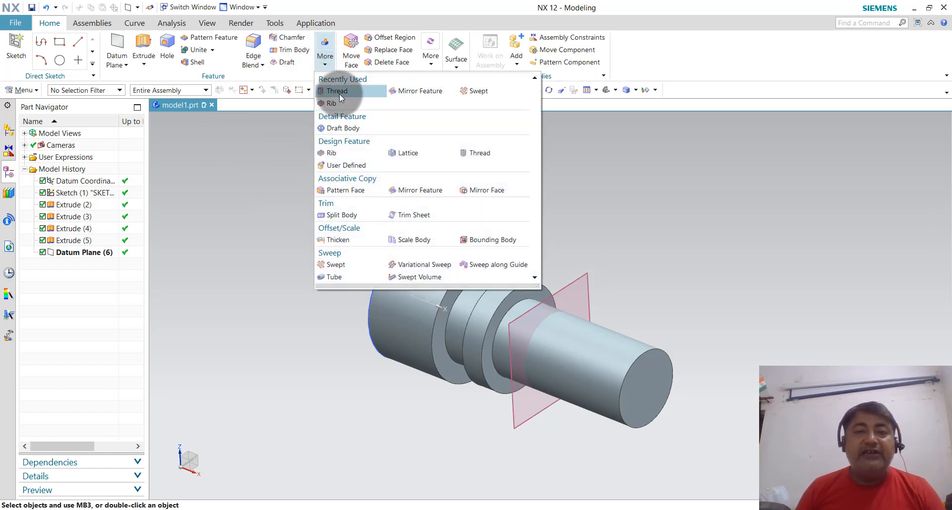
pyautogui.click(339, 93)
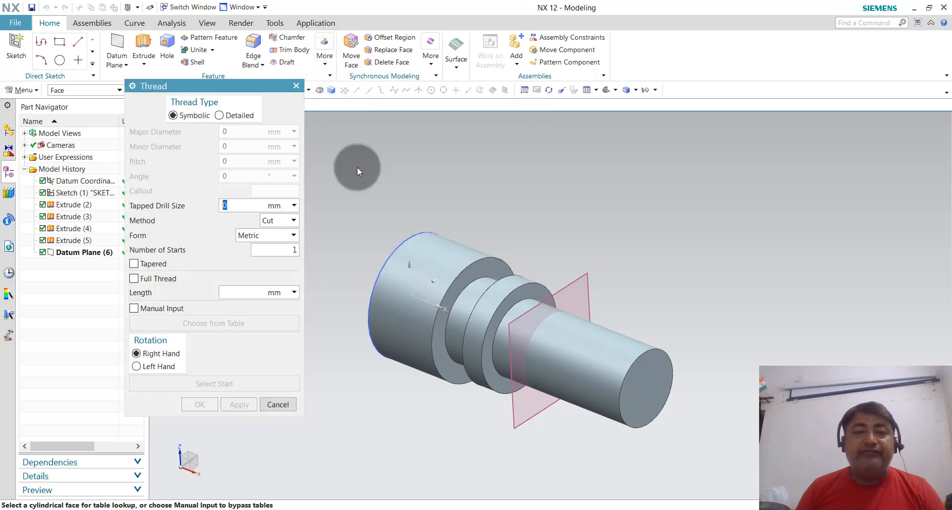
pyautogui.click(219, 115)
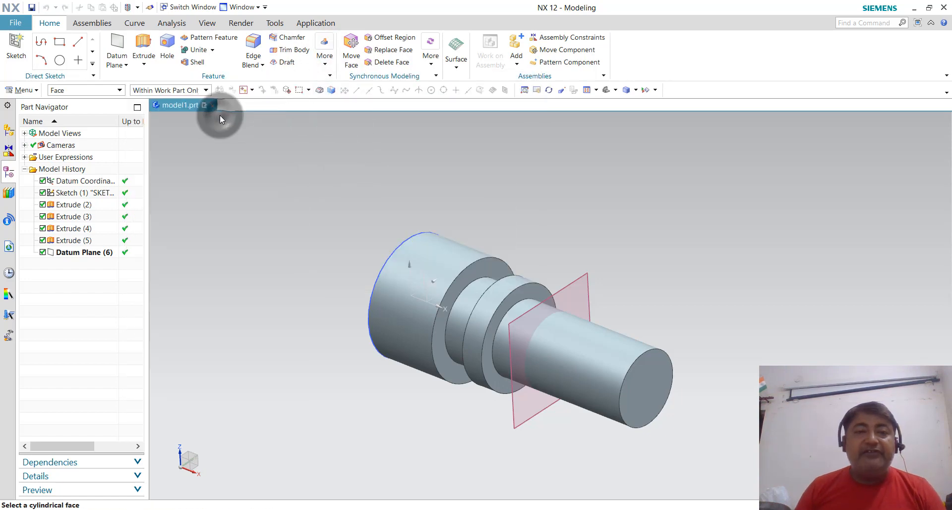
pyautogui.click(609, 346)
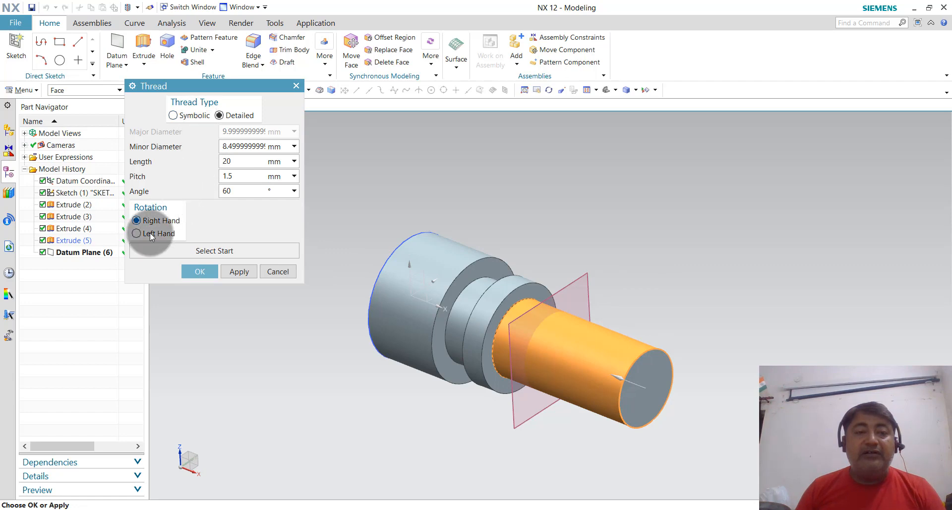
pyautogui.click(221, 250)
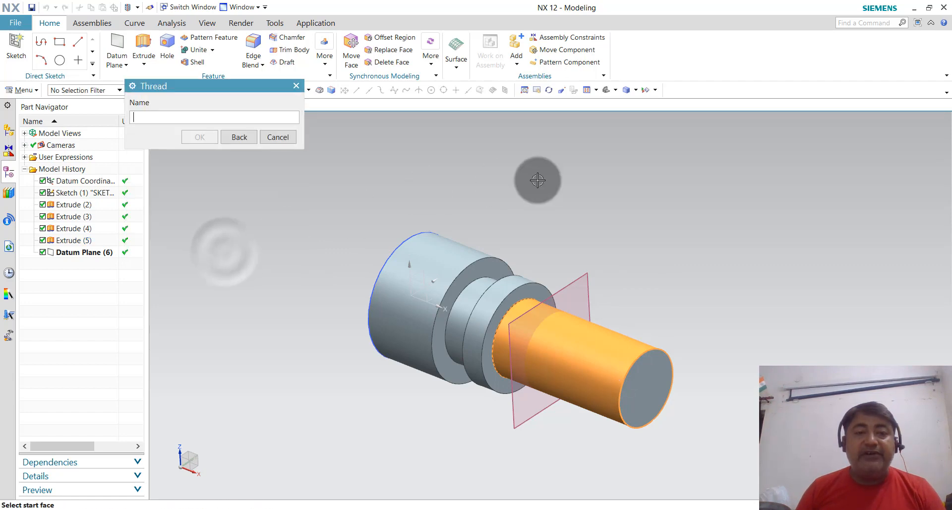
pyautogui.click(583, 281)
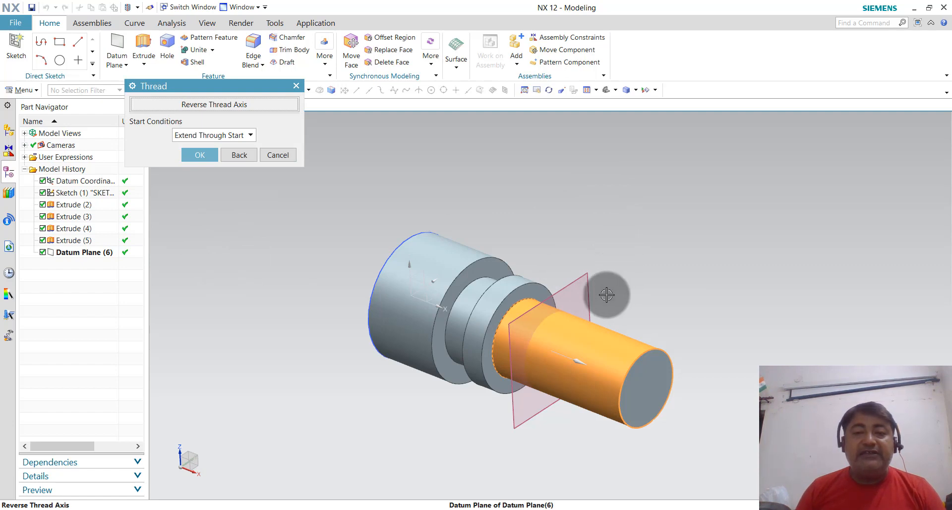
pyautogui.click(193, 154)
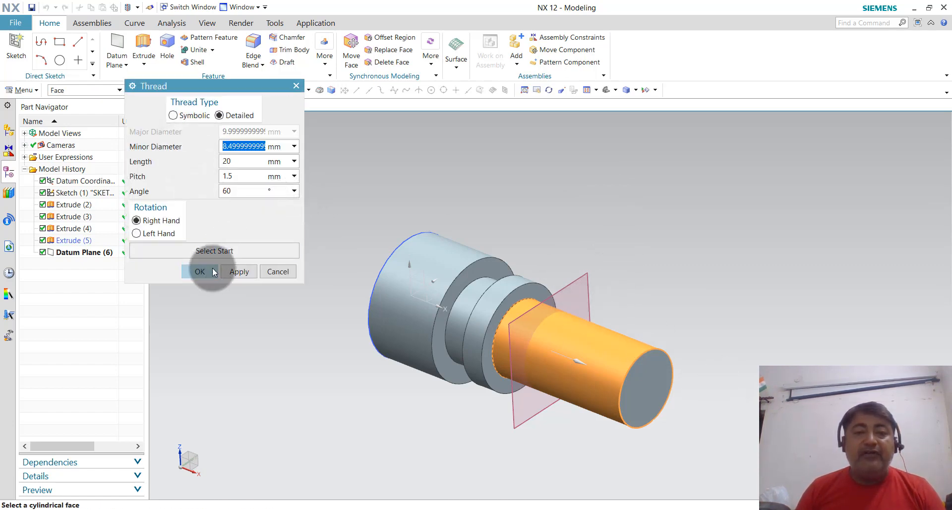
pyautogui.click(239, 272)
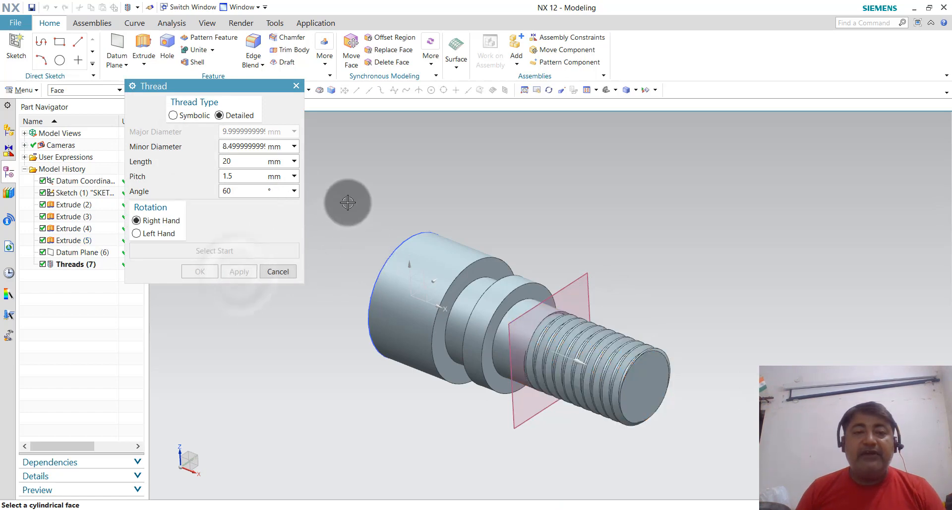
pyautogui.click(279, 275)
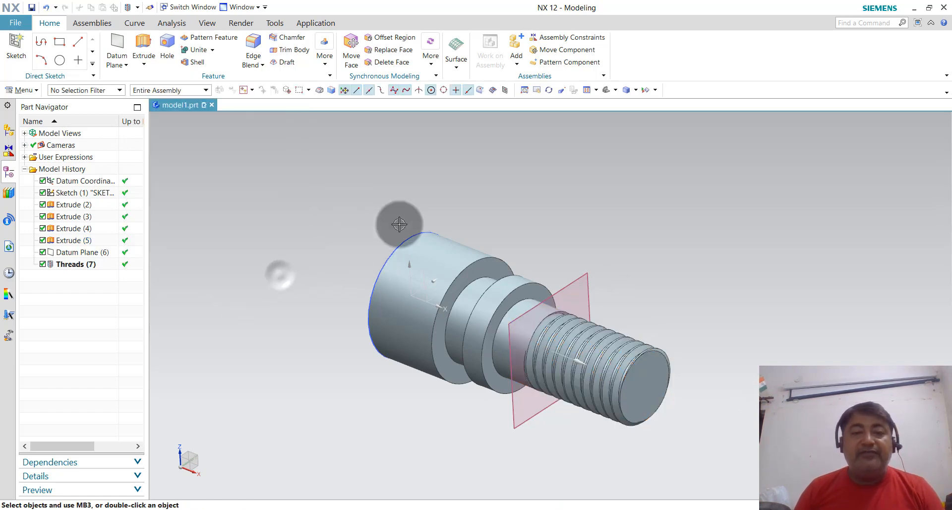
# - Examine the cut thread and its start at the datum plane from several angles and distances
pyautogui.moveTo(447, 215)
pyautogui.mouseDown(button='middle')
pyautogui.moveTo(463, 221)
pyautogui.moveTo(451, 227)
pyautogui.mouseUp(button='middle')
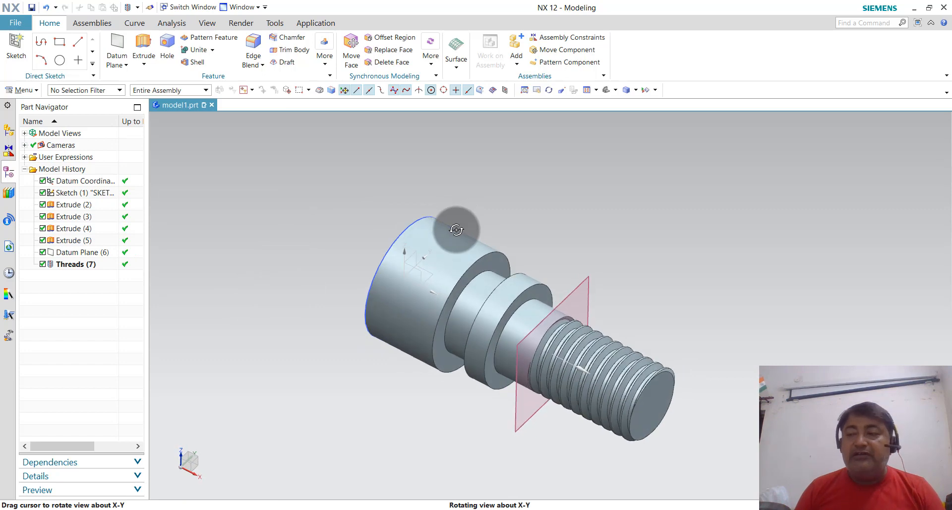
pyautogui.scroll(2, 616, 376)
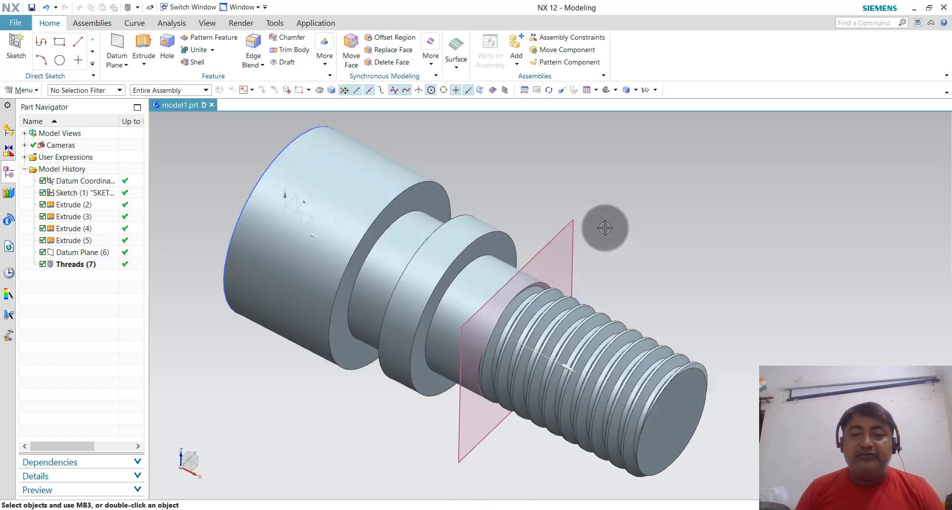
pyautogui.moveTo(603, 225); pyautogui.dragTo(633, 255, button='middle')
pyautogui.scroll(-2, 617, 233)
pyautogui.scroll(3, 624, 287)
pyautogui.scroll(-3, 624, 287)
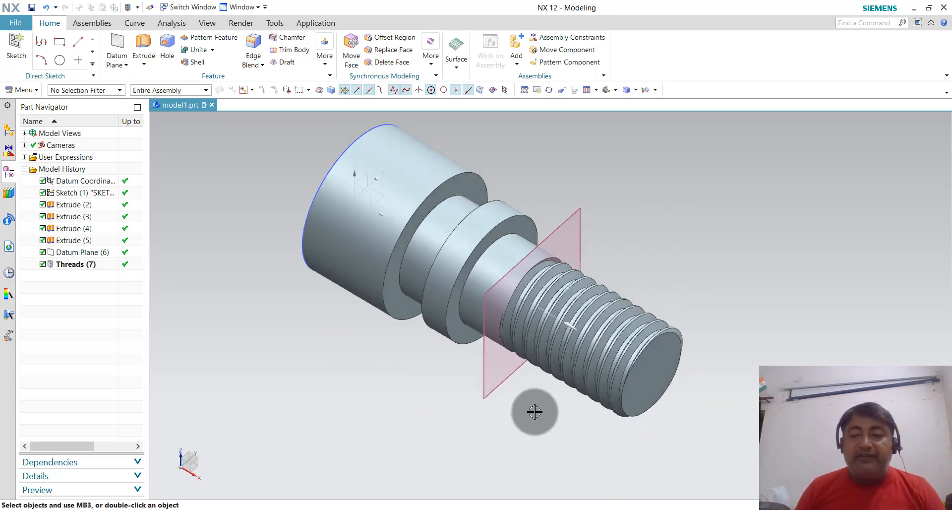
pyautogui.moveTo(524, 406); pyautogui.dragTo(544, 393, button='middle')
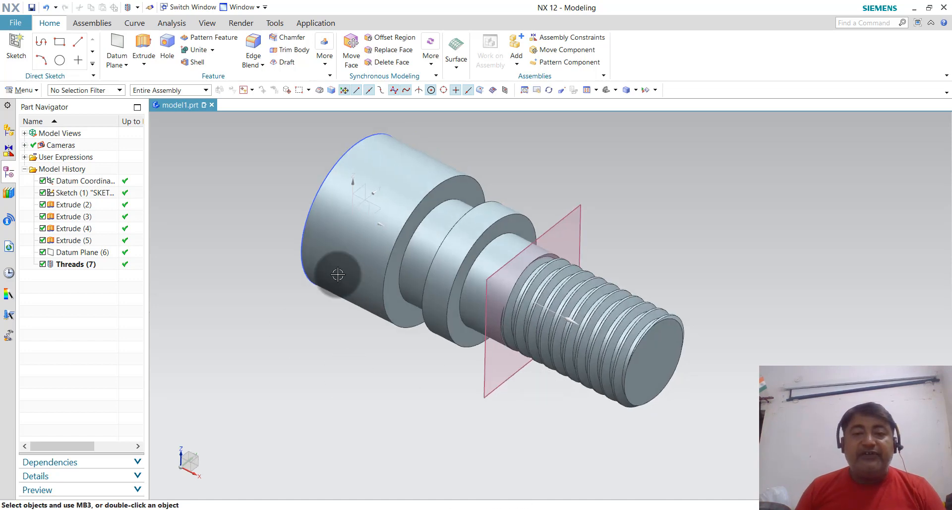
# - Chamfer both outer edges of the large head cylinder and both outer edges of the 14 mm collar with a symmetric 0.5 mm distance
pyautogui.click(288, 38)
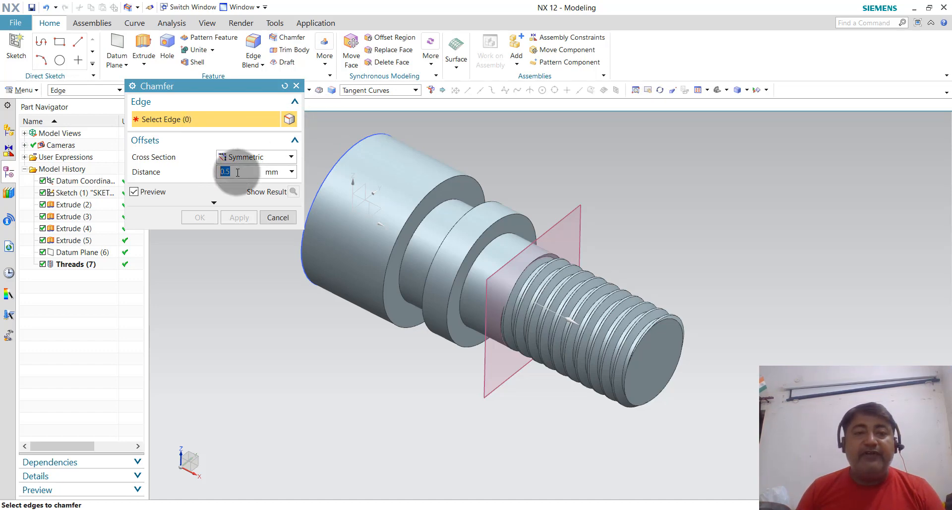
pyautogui.click(343, 156)
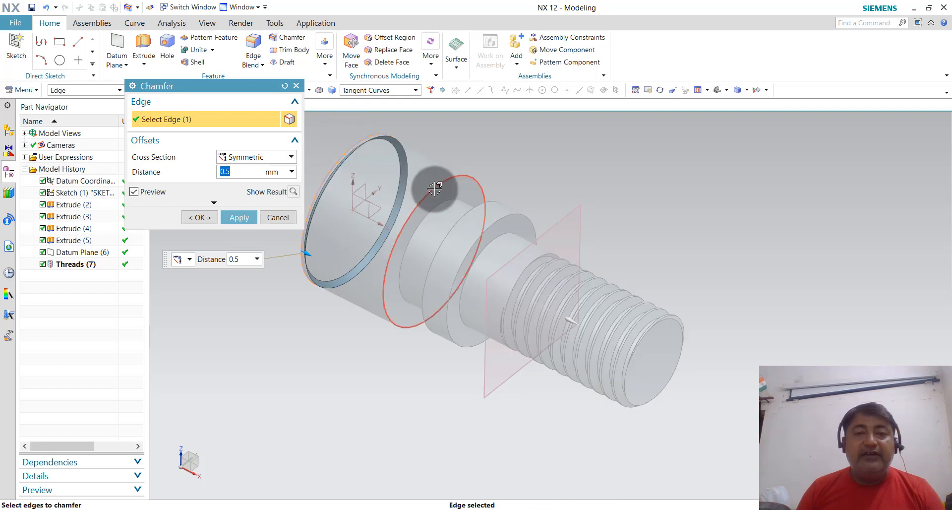
pyautogui.click(476, 196)
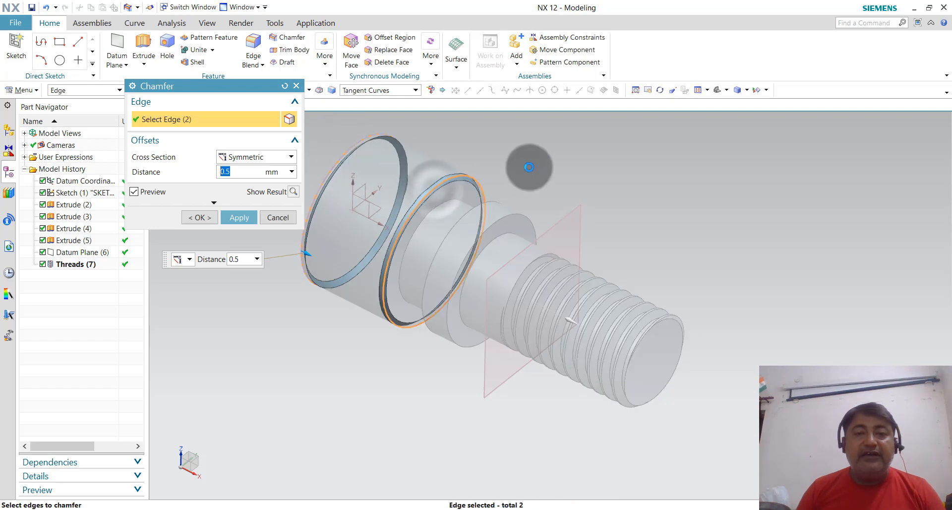
pyautogui.click(473, 210)
pyautogui.click(525, 215)
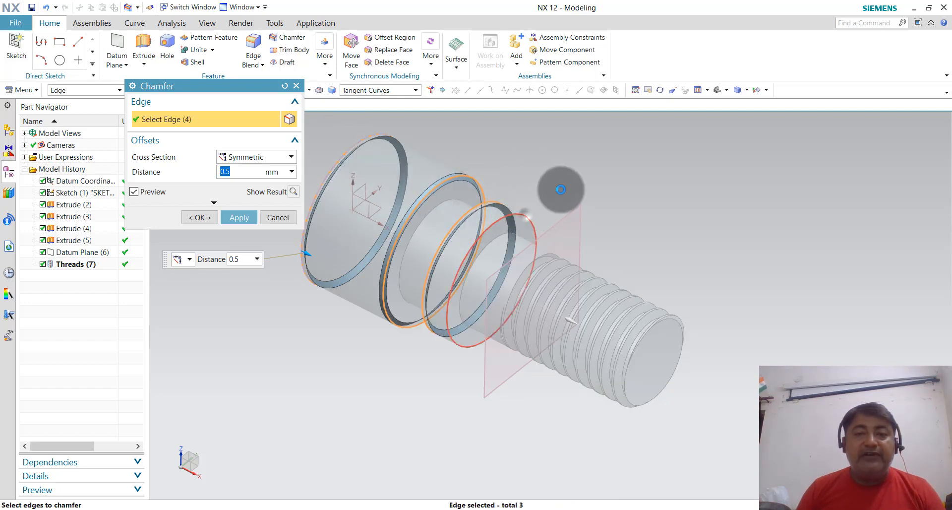
pyautogui.click(239, 217)
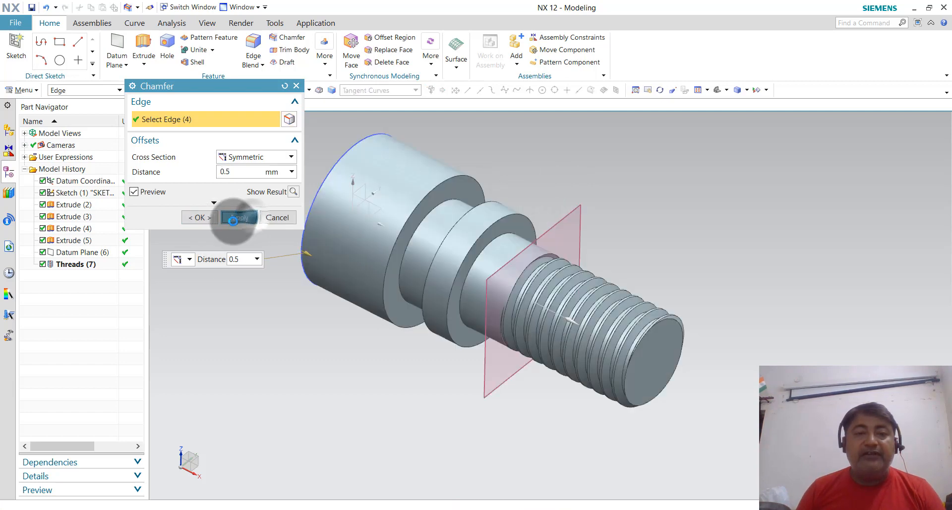
pyautogui.click(201, 217)
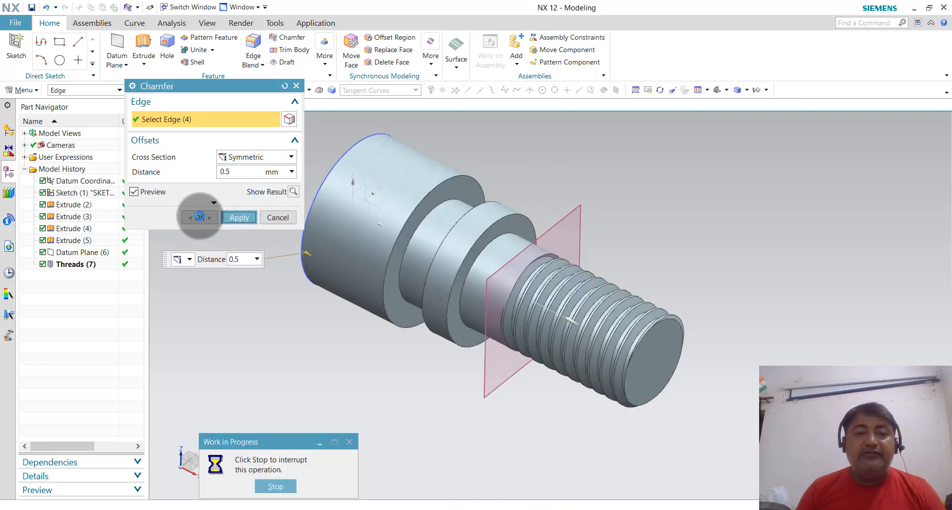
pyautogui.click(274, 218)
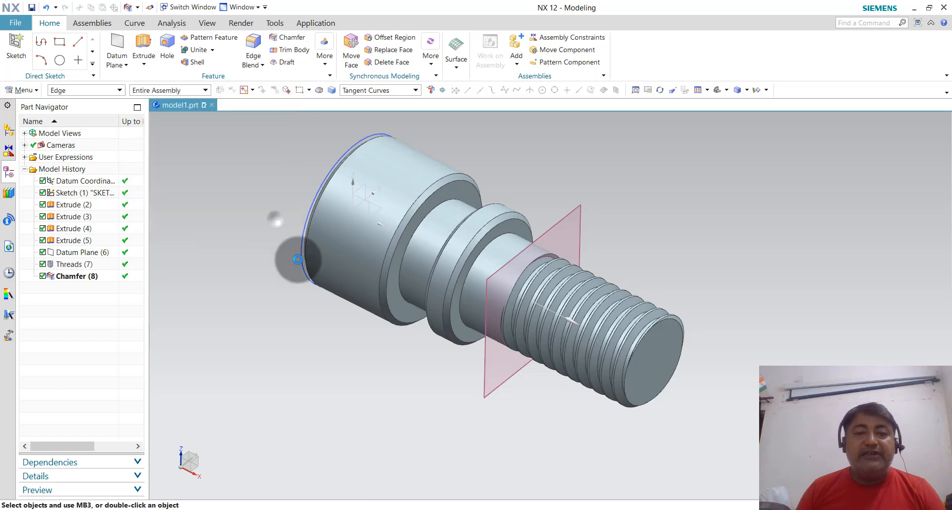
# - Create a datum plane offset 10 mm upward from the XY plane of the datum coordinate system, above the large head
pyautogui.scroll(-3, 429, 340)
pyautogui.moveTo(429, 340); pyautogui.dragTo(529, 209, button='middle')
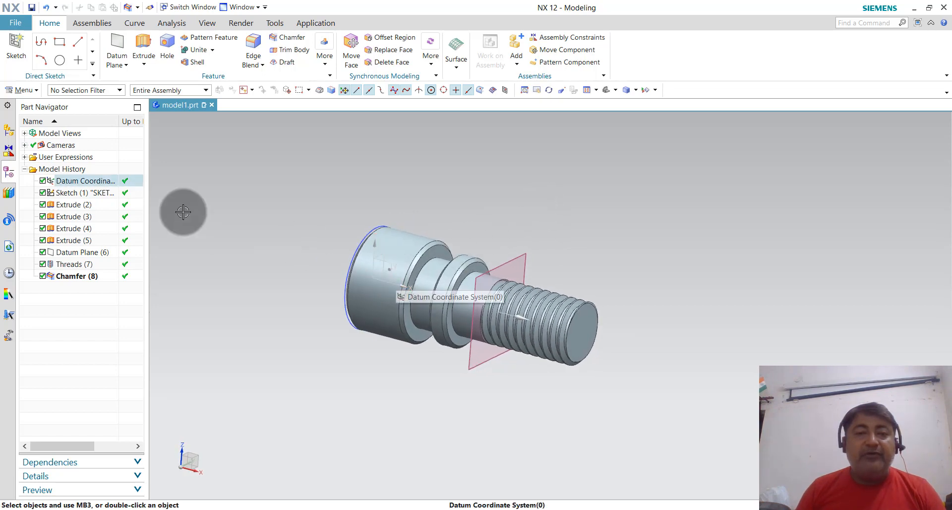
pyautogui.click(123, 66)
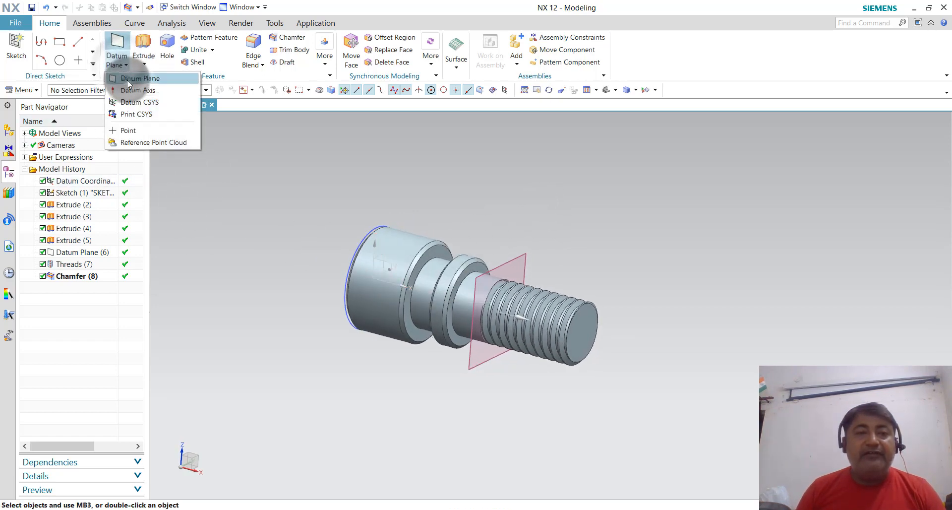
pyautogui.click(127, 79)
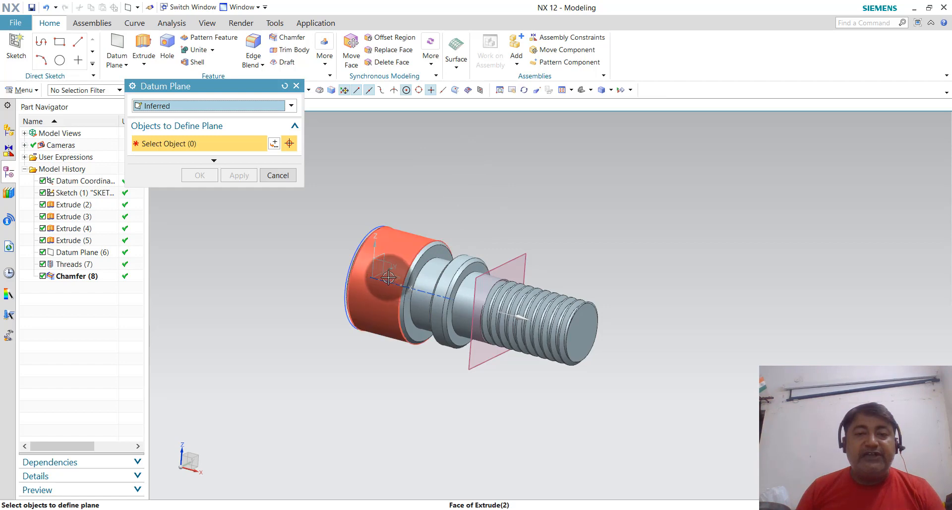
pyautogui.scroll(3, 392, 279)
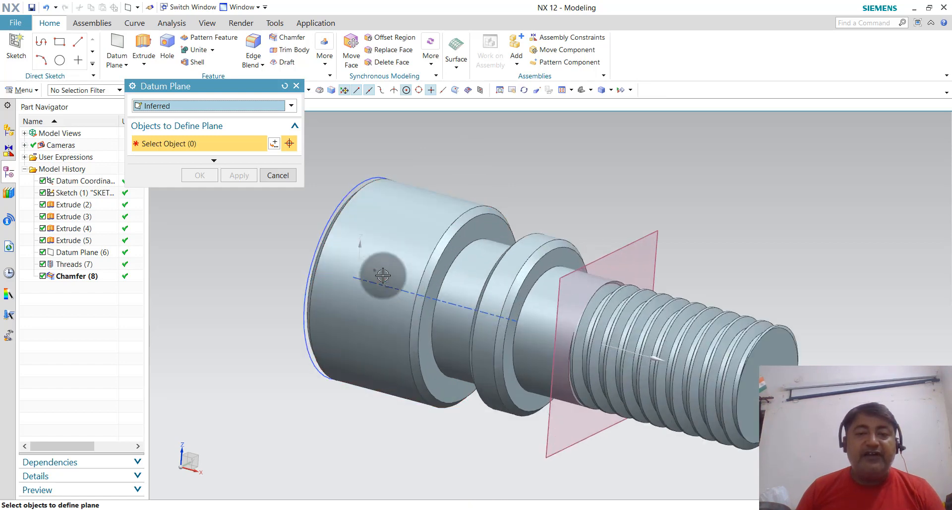
pyautogui.click(383, 276)
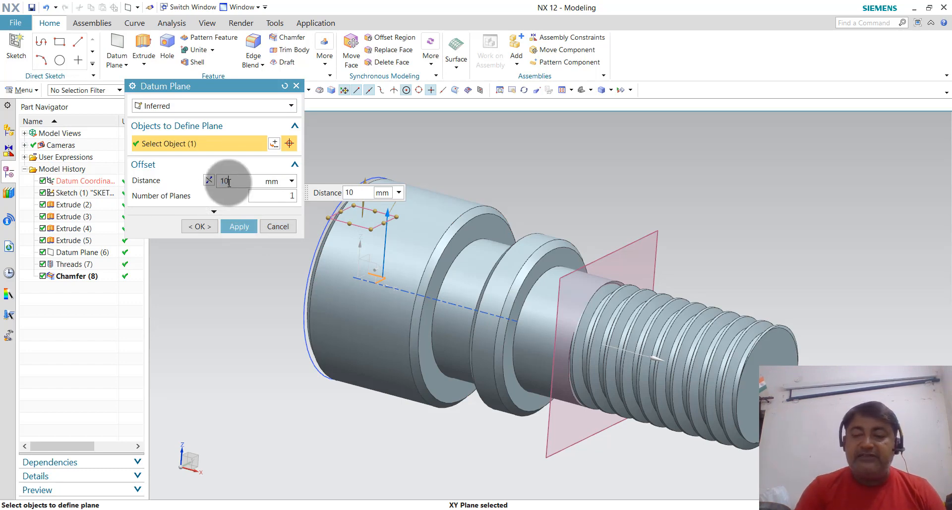
pyautogui.click(229, 229)
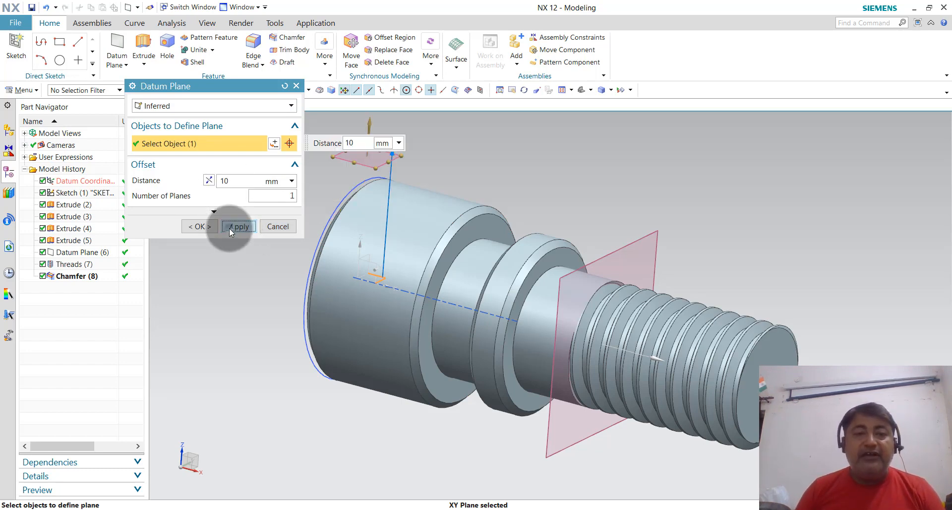
pyautogui.click(276, 227)
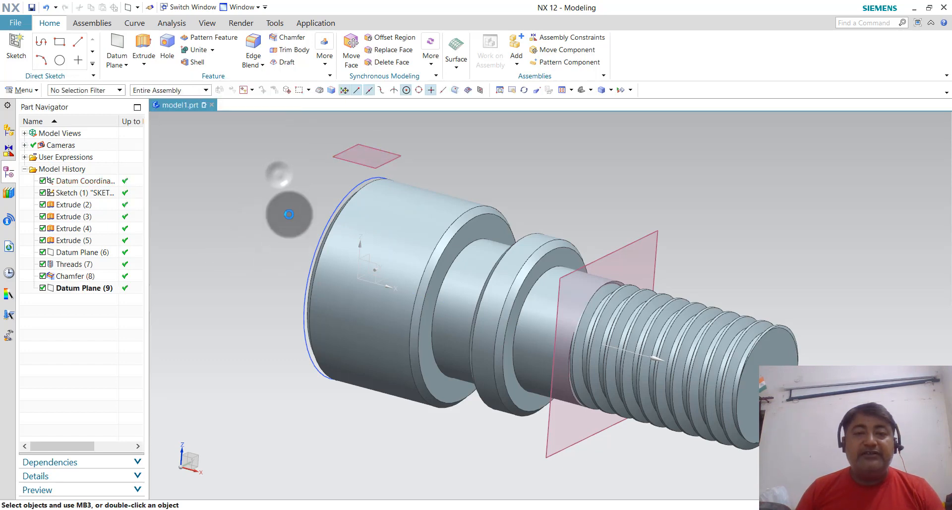
# - Start a new sketch on the horizontal datum plane above the large head cylinder
pyautogui.scroll(2, 319, 234)
pyautogui.scroll(-5, 501, 204)
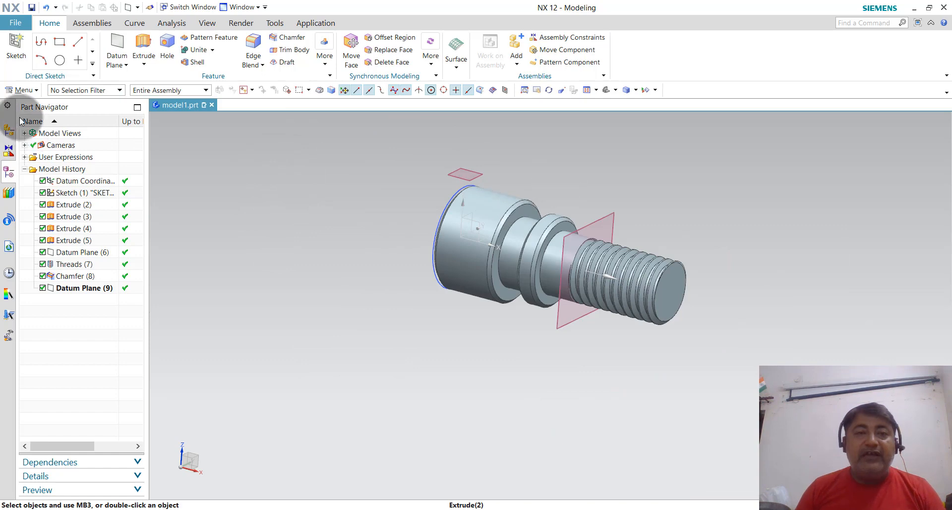
pyautogui.click(16, 47)
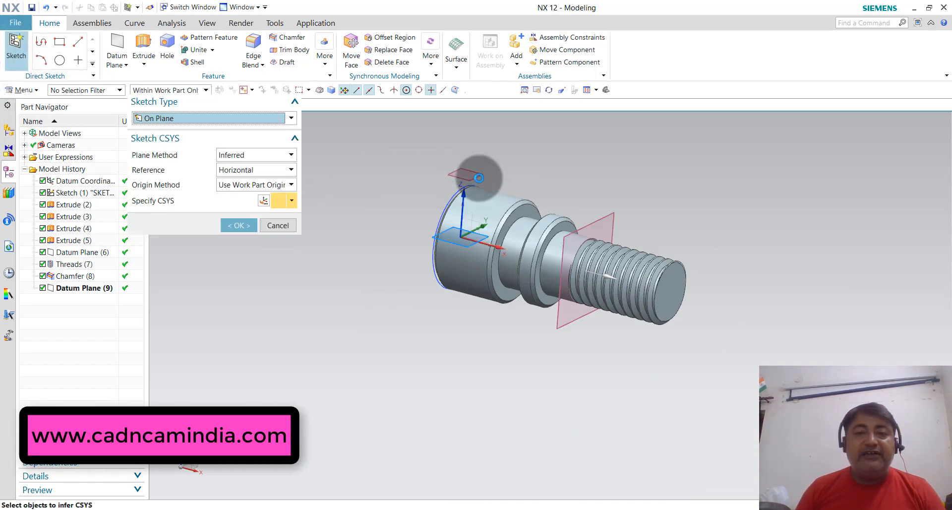
pyautogui.click(477, 177)
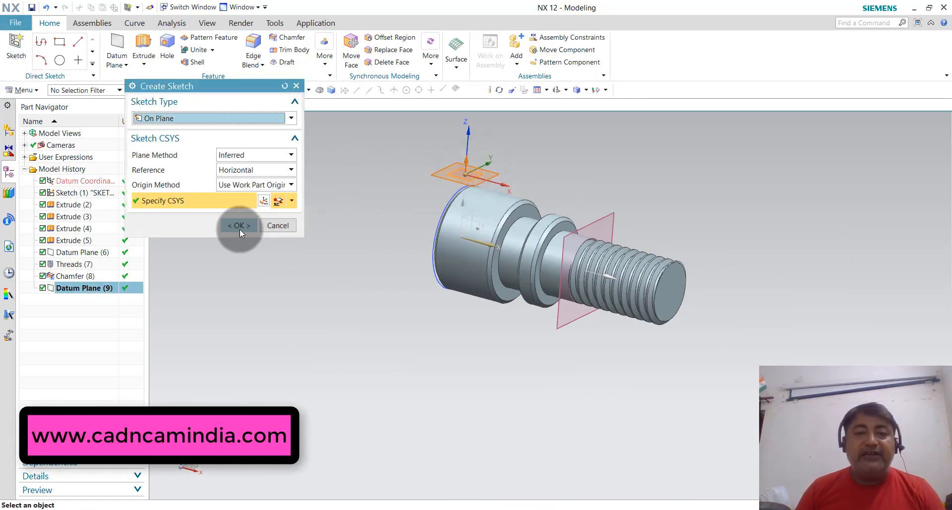
pyautogui.click(240, 225)
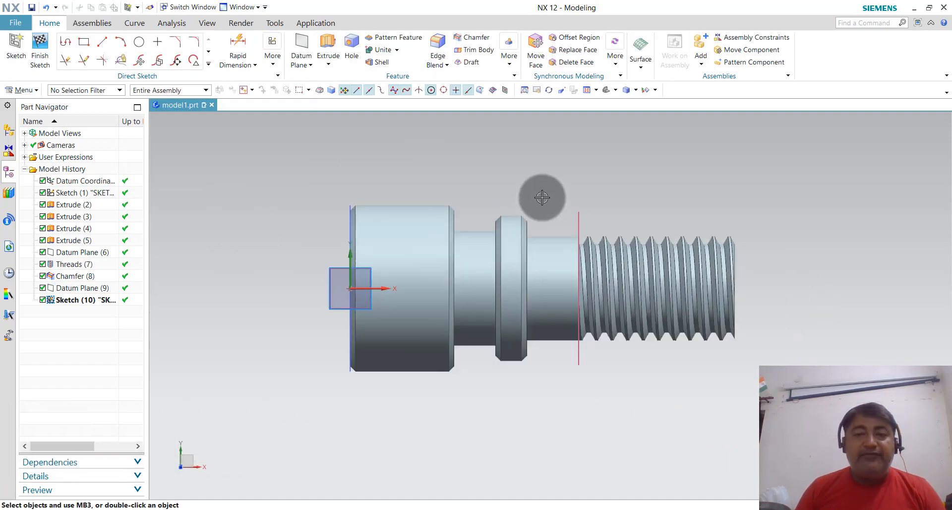
# - Sketch a slanted profile line about 33.5 mm long at about 310° across the head, starting at about XC -6, YC 11.5
pyautogui.click(71, 44)
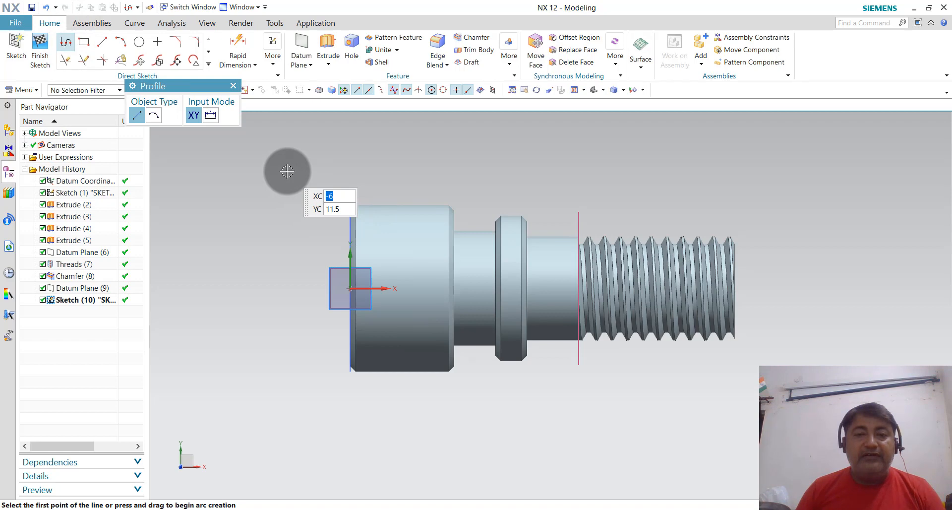
pyautogui.click(287, 171)
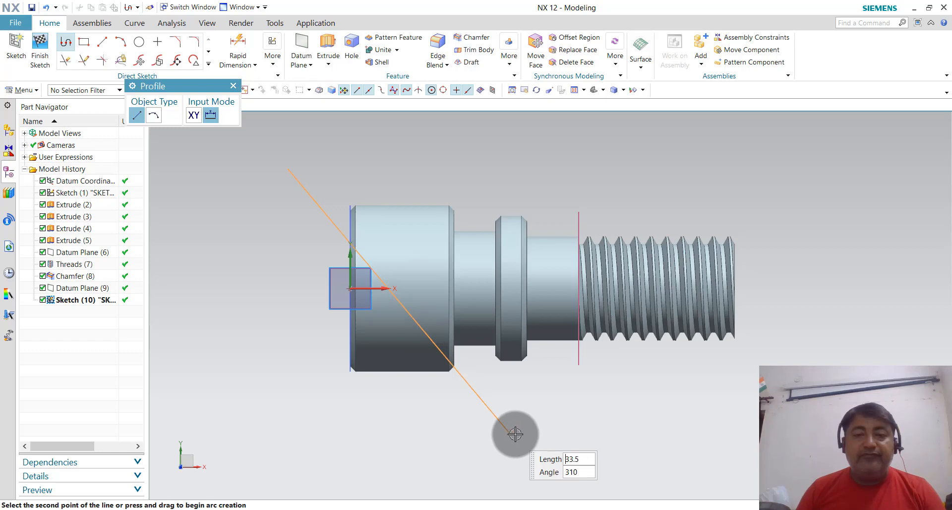
pyautogui.click(516, 433)
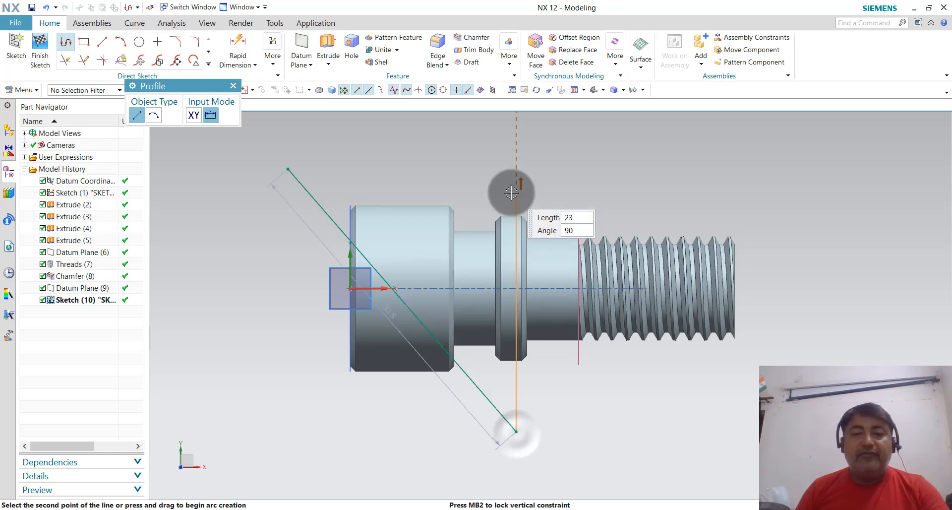
pyautogui.press('Escape')
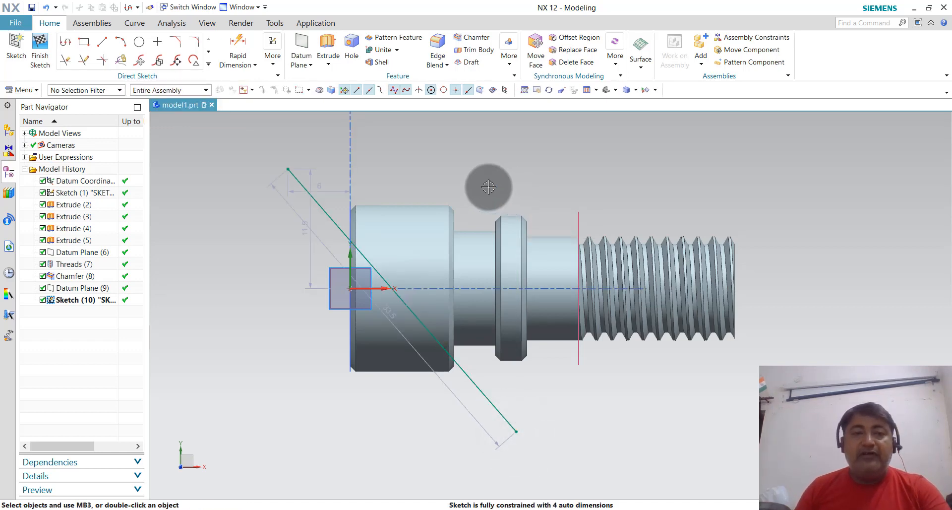
# - Finish the sketch and change the large head cylinder's extrusion to a symmetric distance of 5 mm
pyautogui.click(37, 48)
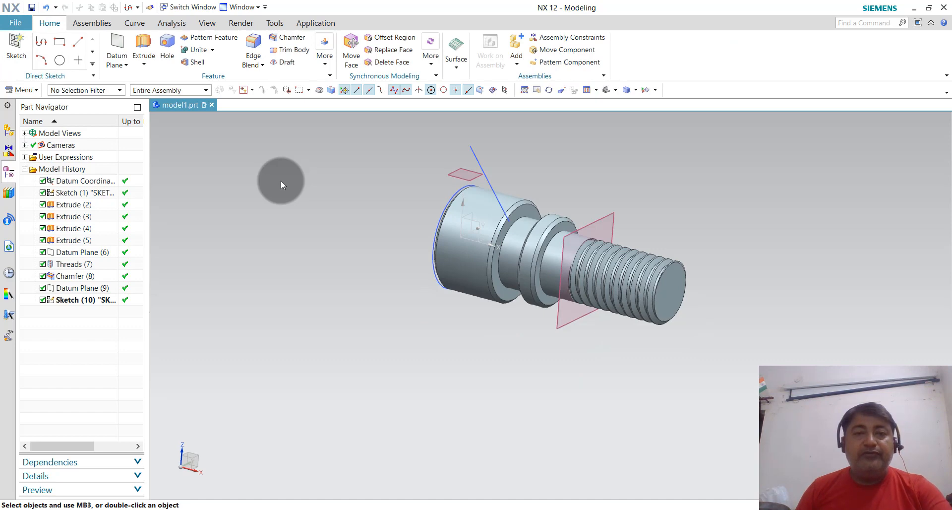
pyautogui.doubleClick(76, 204)
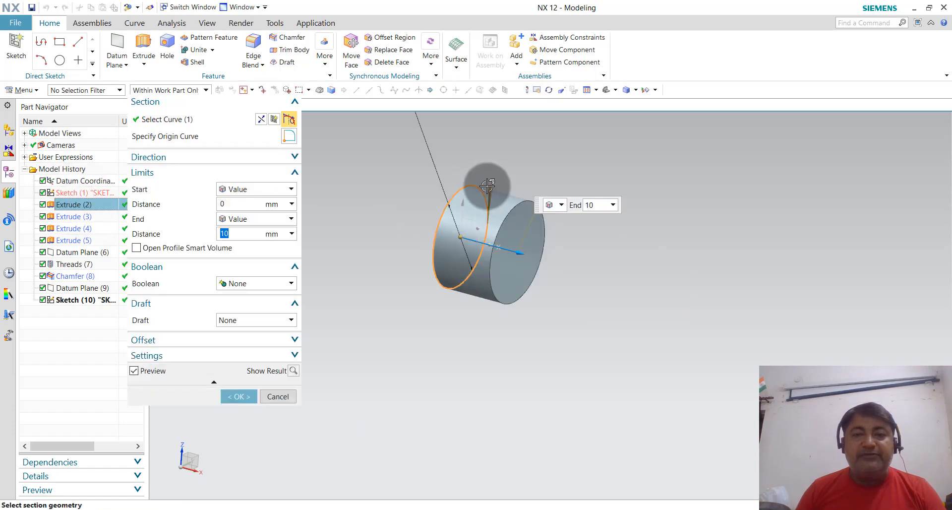
pyautogui.click(283, 219)
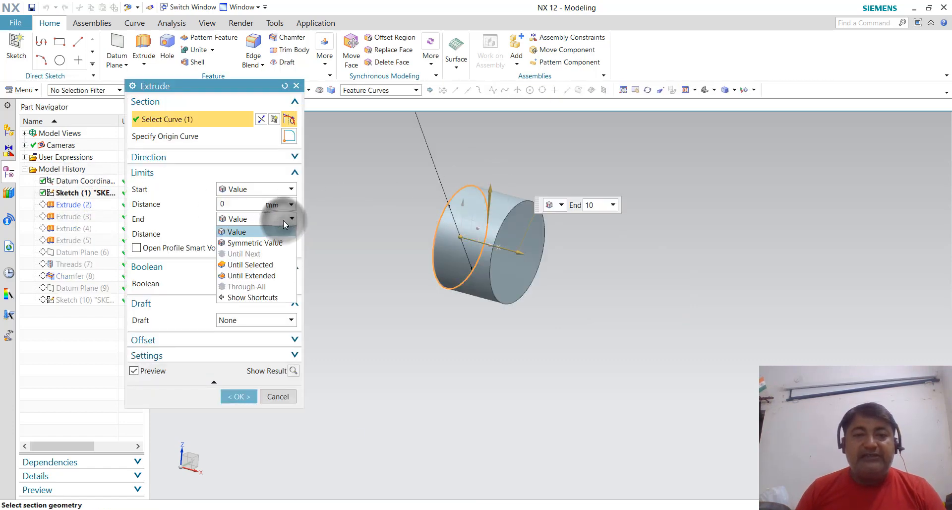
pyautogui.click(273, 243)
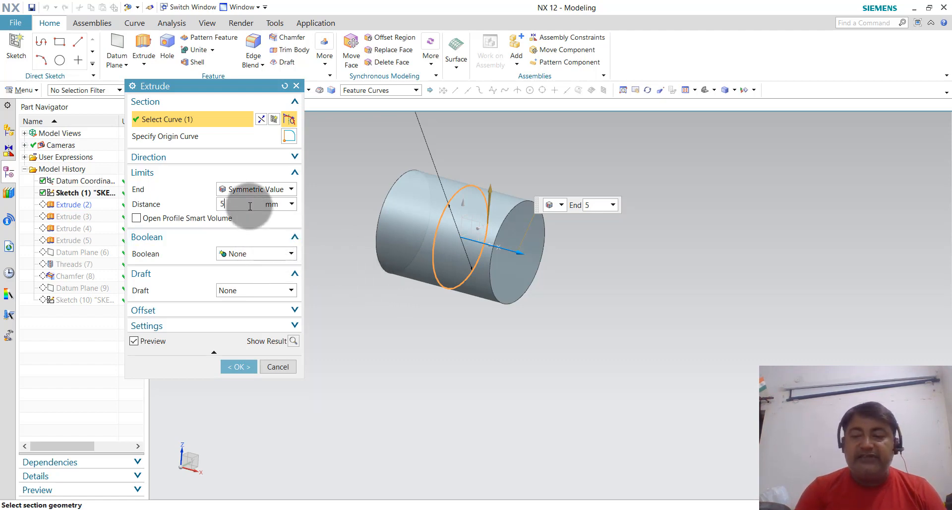
pyautogui.write('5')
pyautogui.press('Return')
pyautogui.click(254, 368)
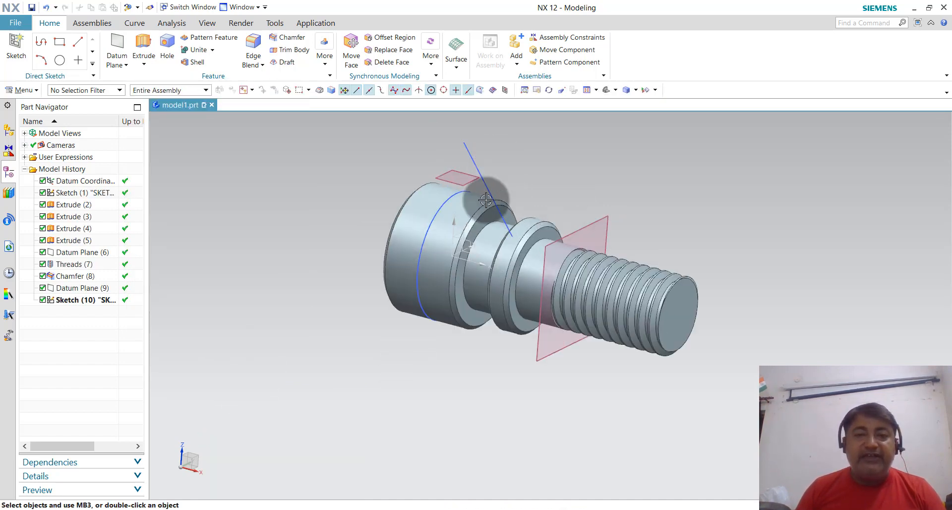
# - Reopen the sketch on the datum plane above the head and delete its slanted line
pyautogui.moveTo(391, 238); pyautogui.dragTo(412, 247, button='middle')
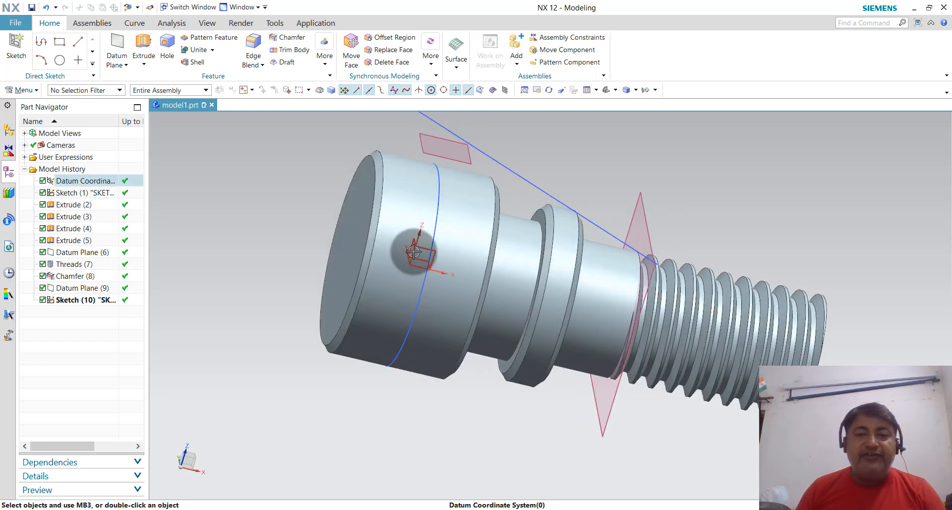
pyautogui.moveTo(414, 248); pyautogui.dragTo(346, 346, button='middle')
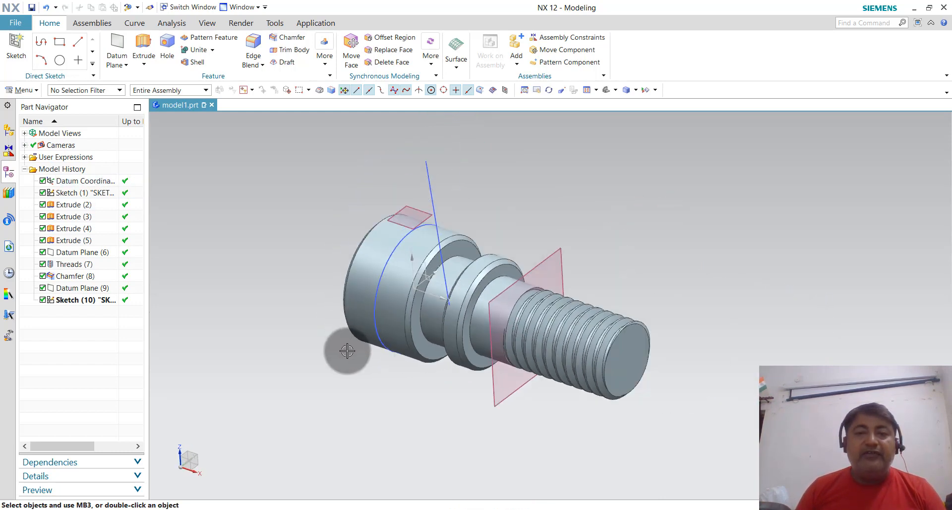
pyautogui.scroll(2, 457, 206)
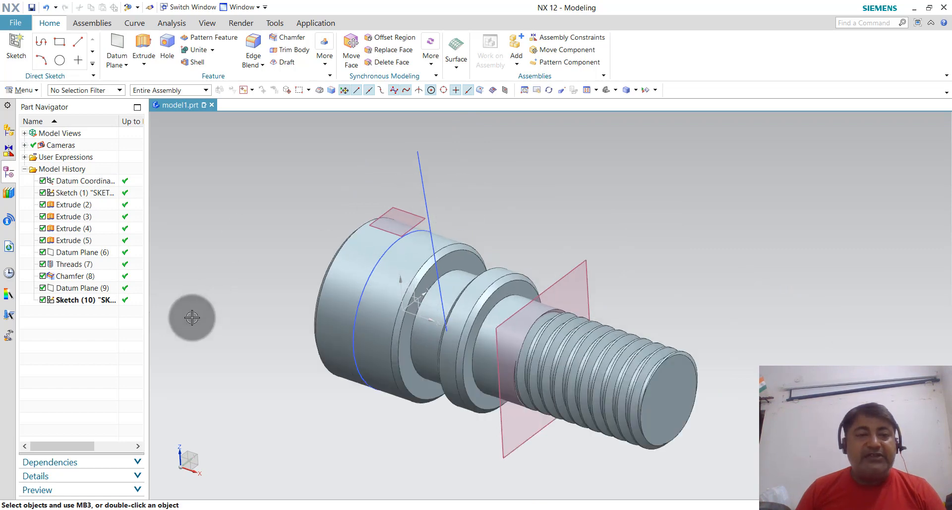
pyautogui.doubleClick(67, 300)
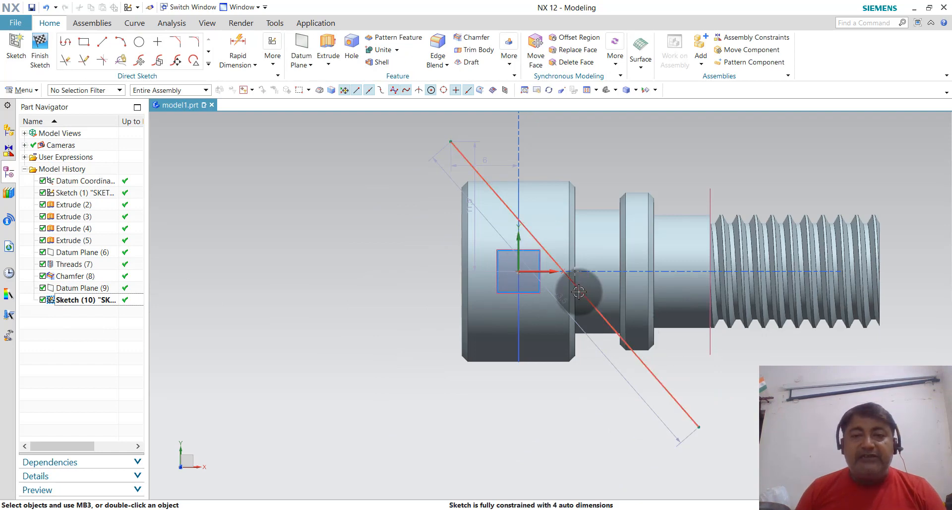
pyautogui.scroll(2, 579, 278)
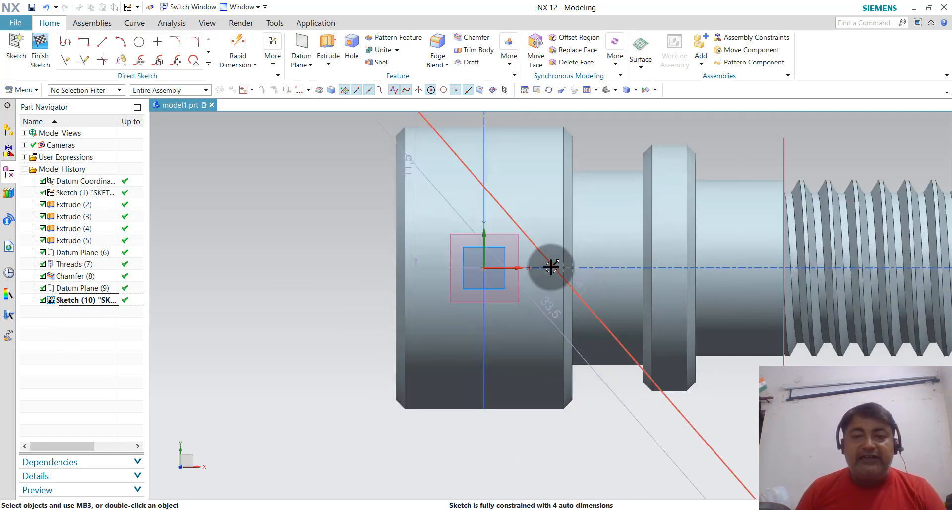
pyautogui.scroll(-2, 516, 280)
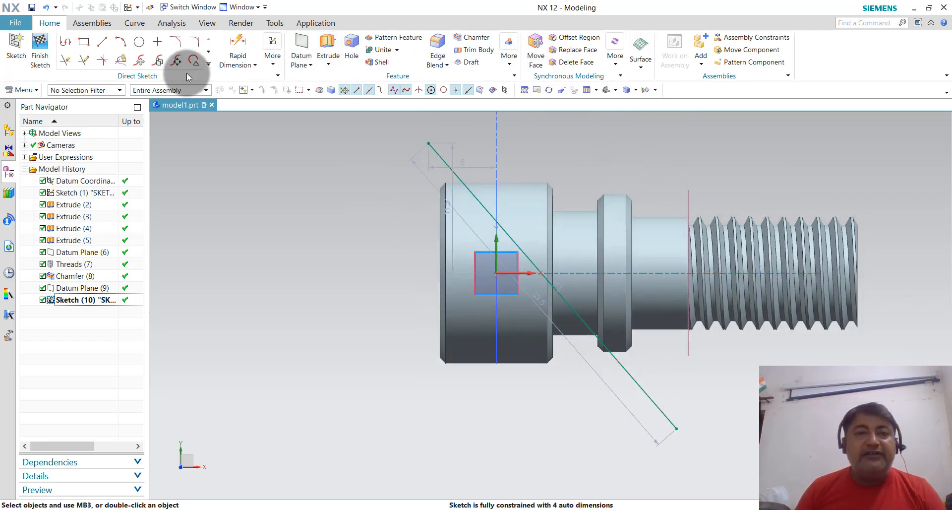
pyautogui.click(235, 49)
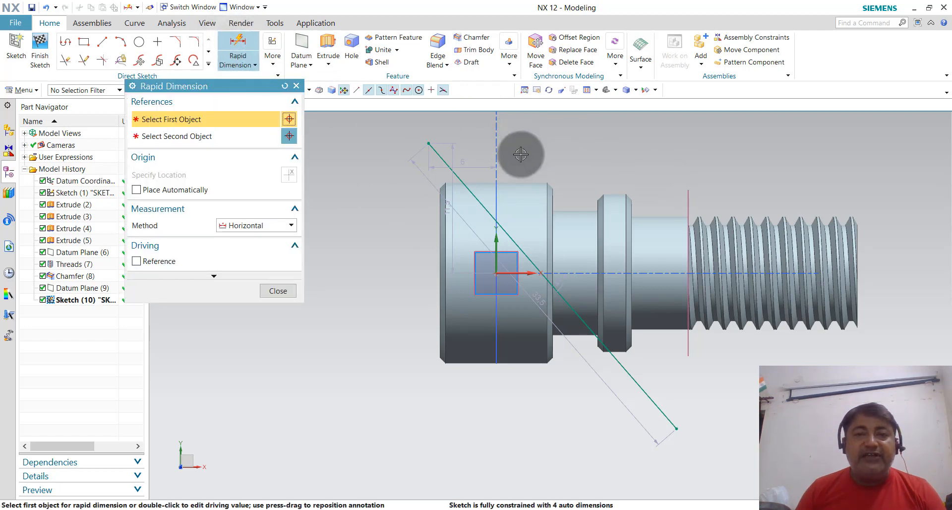
pyautogui.middleClick(489, 158)
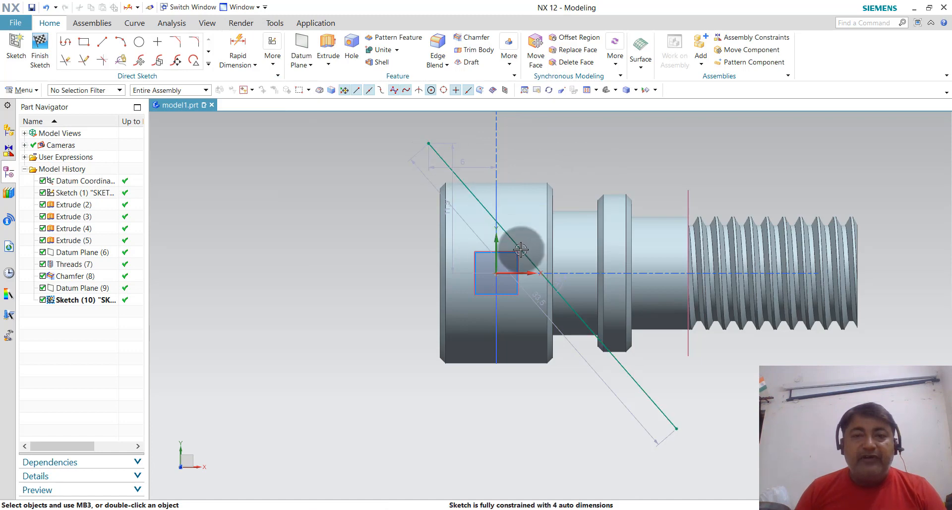
pyautogui.click(509, 235)
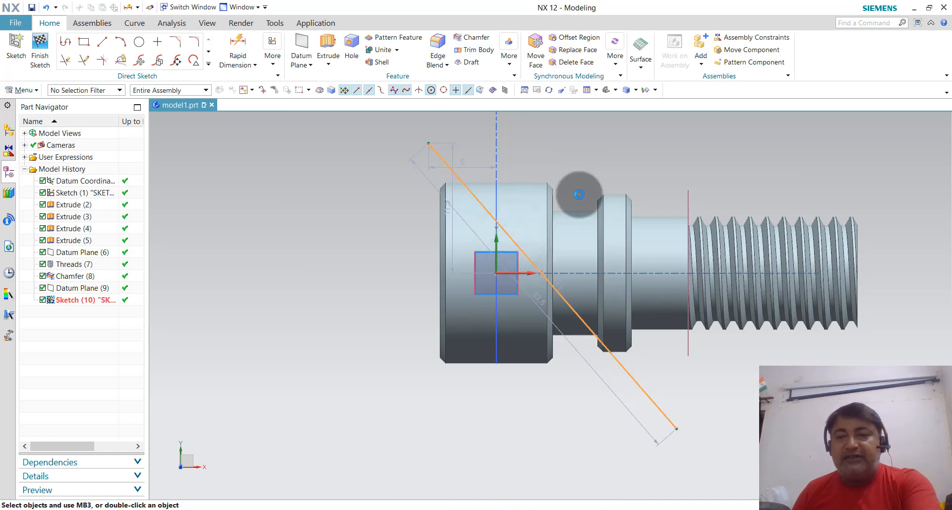
pyautogui.press('Delete')
# - Sketch a line about 12.4 mm long from the sketch origin, sloping down towards the thread side at about 60° to the horizontal axis
pyautogui.click(66, 42)
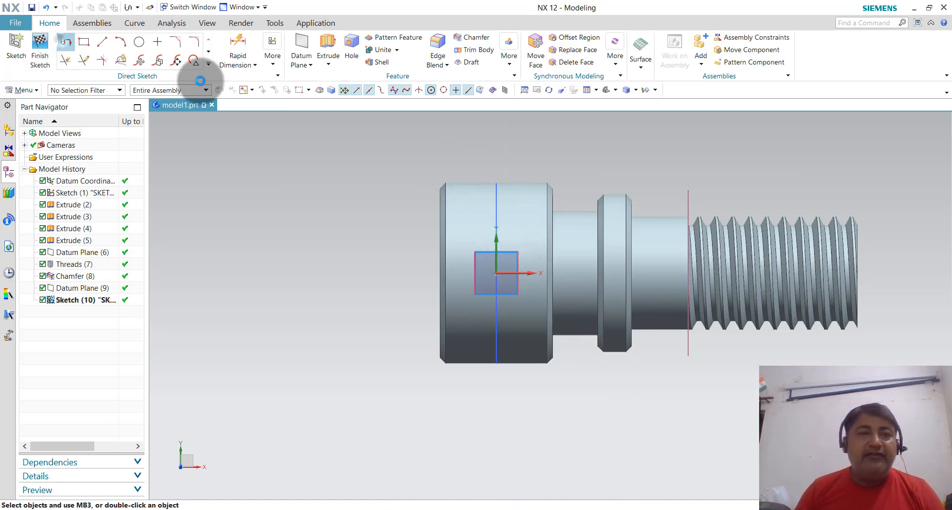
pyautogui.click(496, 272)
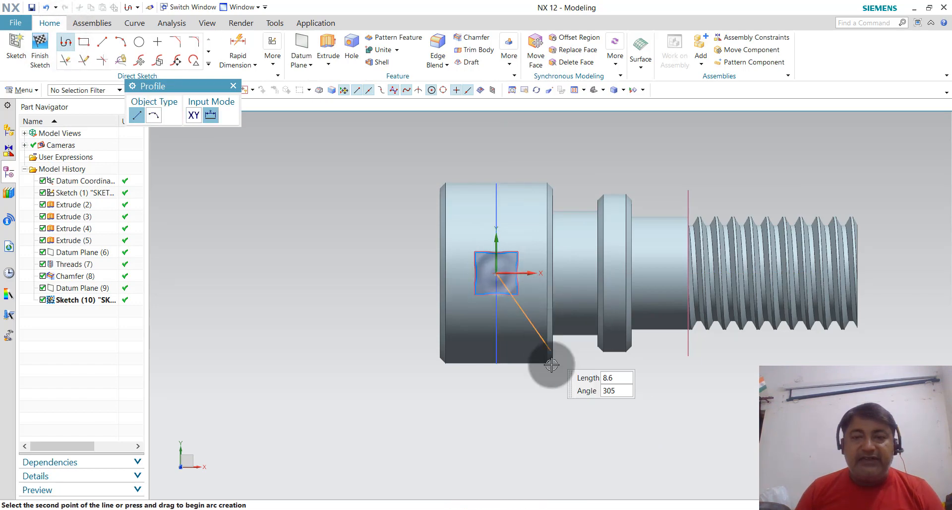
pyautogui.click(566, 392)
pyautogui.press('Escape')
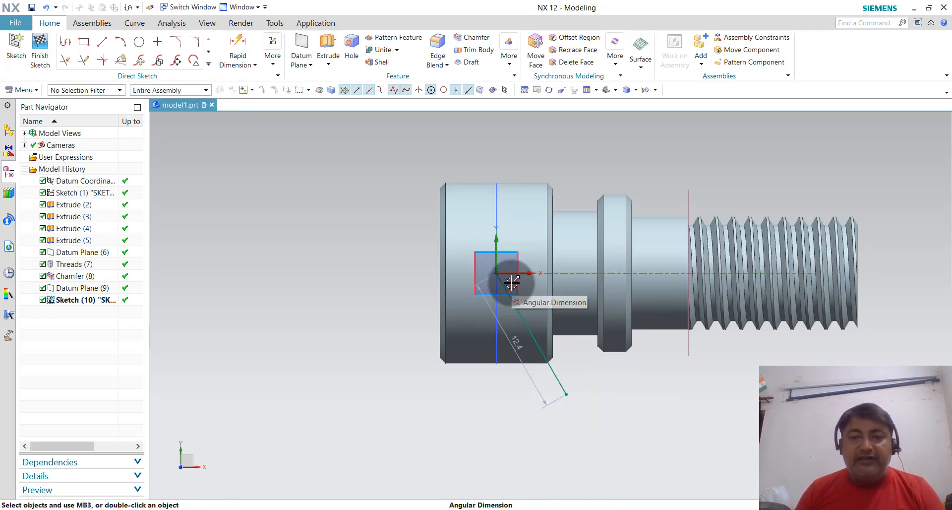
# - Set the angle between the new line and the horizontal axis to 45°
pyautogui.doubleClick(511, 282)
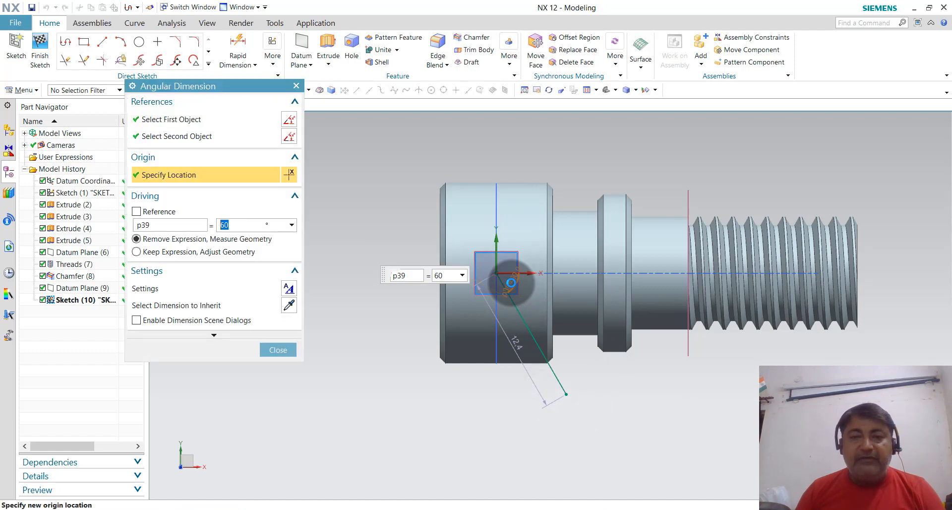
pyautogui.write('45')
pyautogui.press('Return')
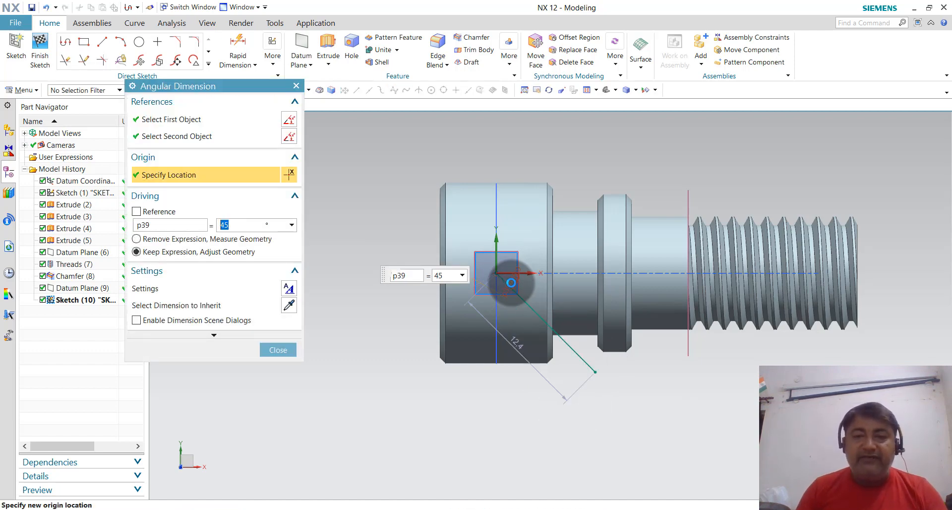
pyautogui.middleClick(652, 425)
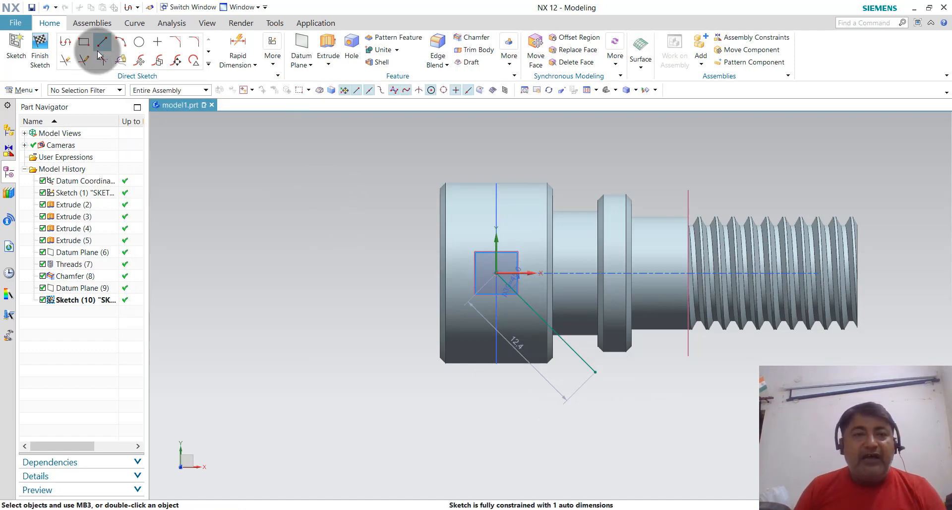
# - Sketch a helper line about 10.5 mm long at about 44°, starting beyond the head at about XC -12.4, YC 5.6
pyautogui.click(65, 41)
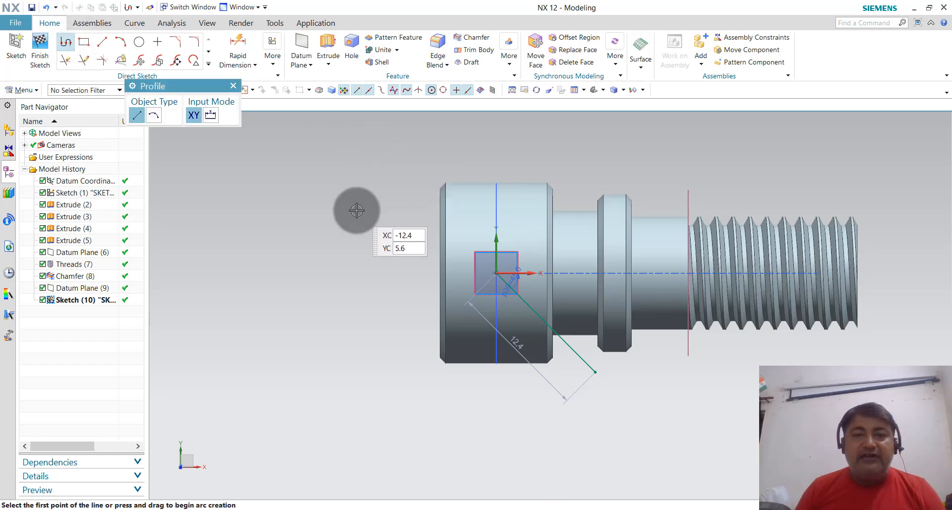
pyautogui.click(357, 212)
pyautogui.click(442, 130)
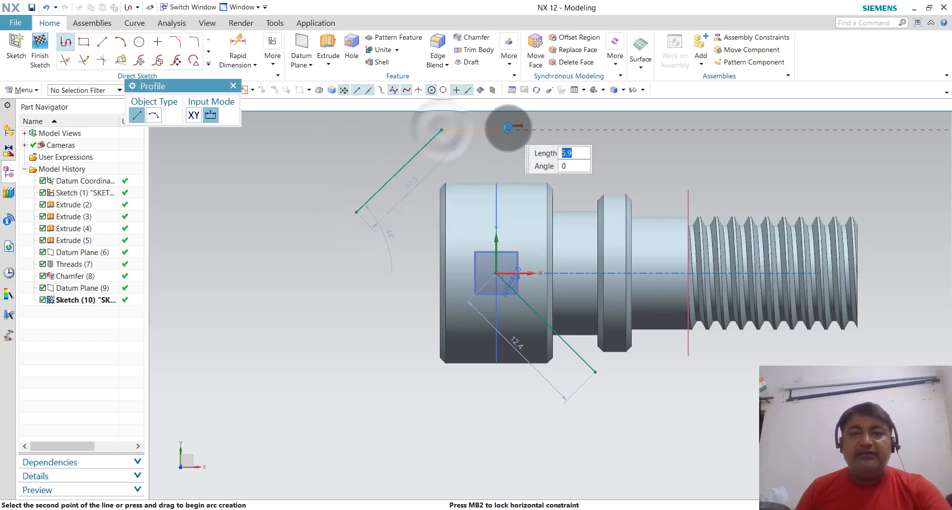
pyautogui.middleClick(510, 128)
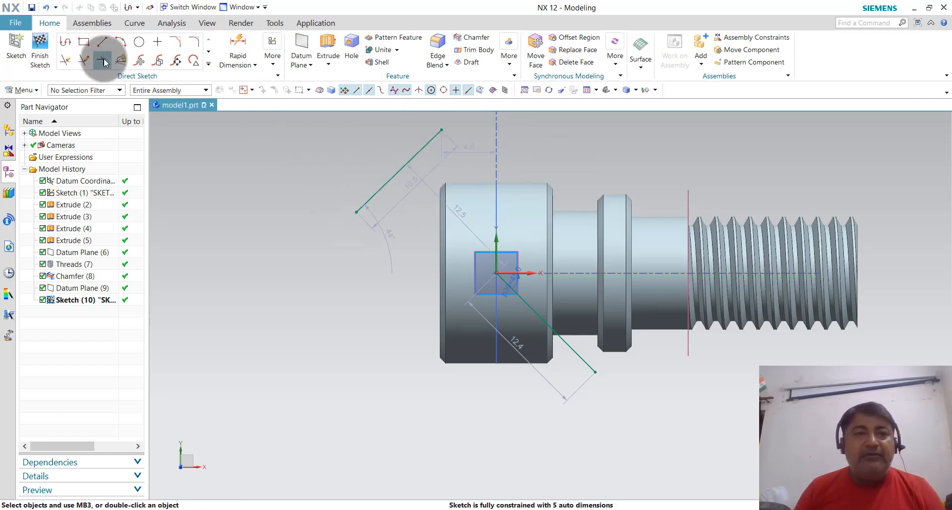
# - Extend the 45° line from the origin across the head up to the helper line, and delete the helper line
pyautogui.click(85, 63)
pyautogui.click(574, 348)
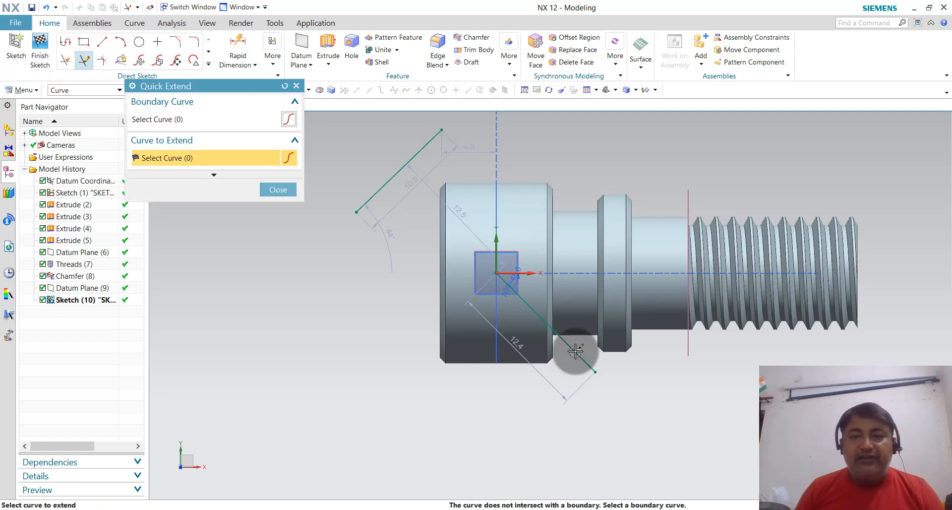
pyautogui.click(527, 298)
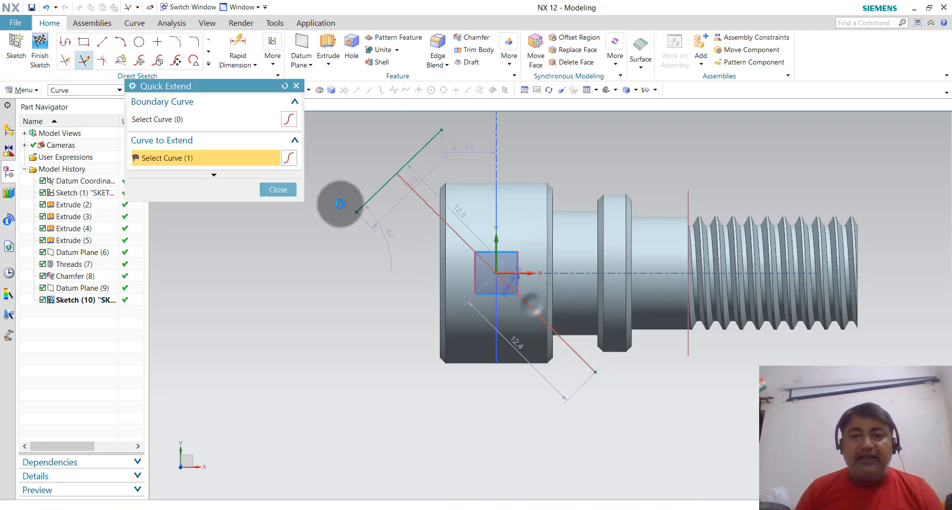
pyautogui.click(267, 190)
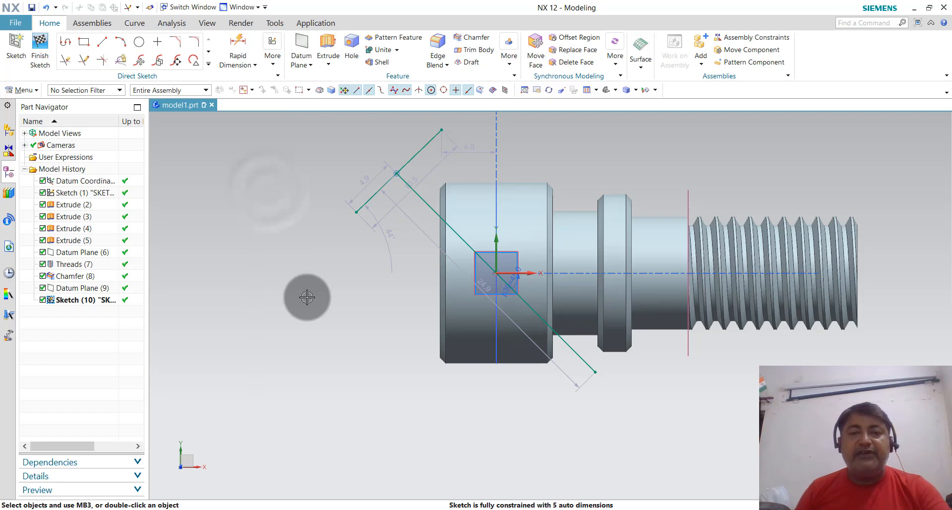
pyautogui.click(413, 157)
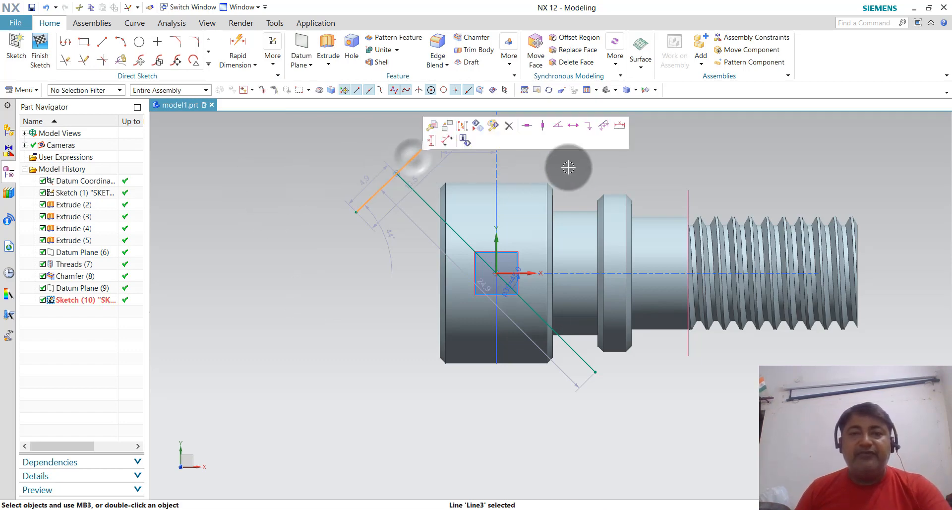
pyautogui.press('Delete')
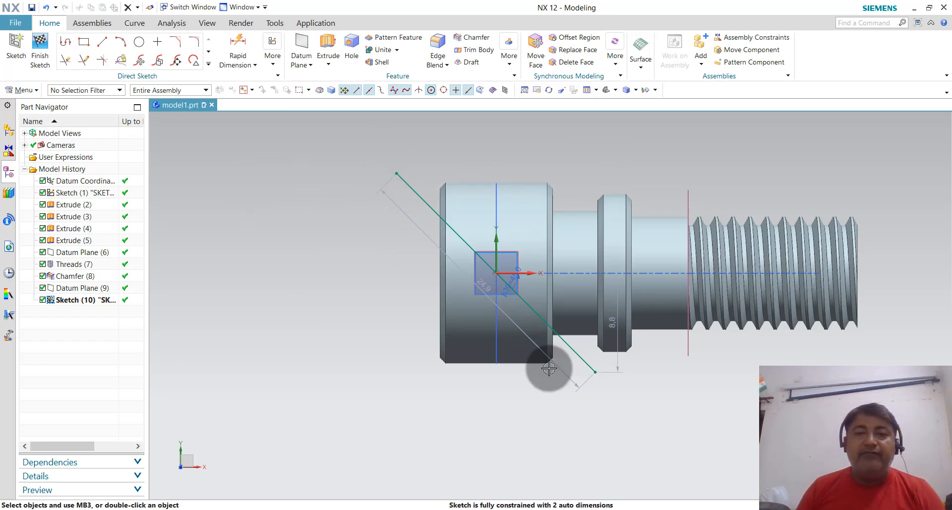
pyautogui.click(510, 297)
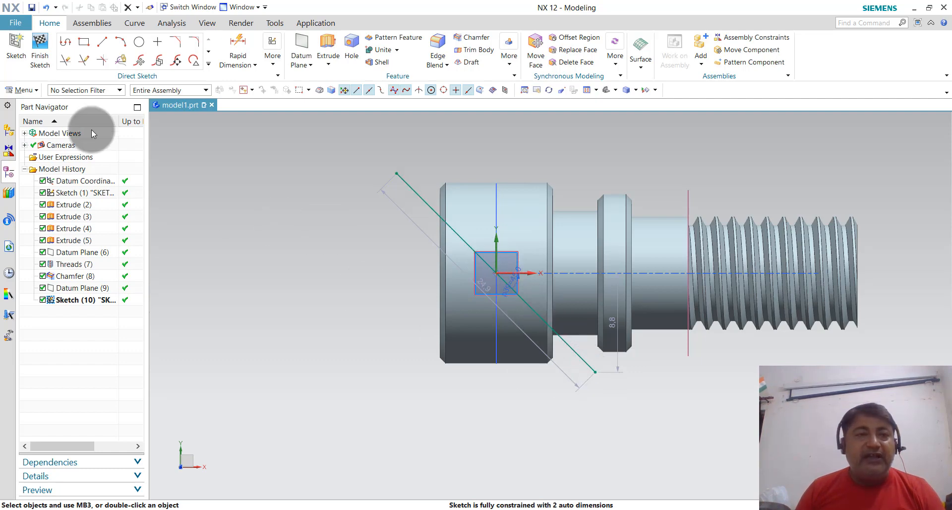
# - Finish the sketch containing the 45° line across the head
pyautogui.click(40, 49)
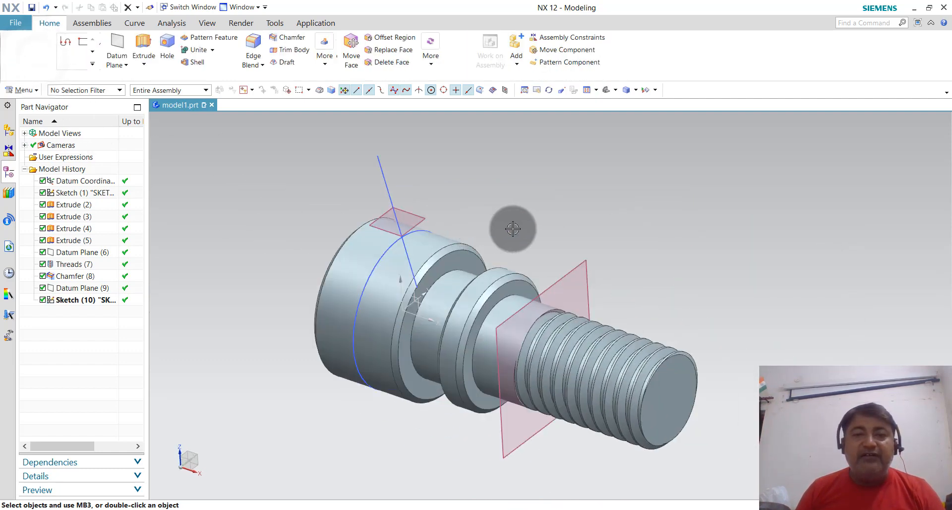
pyautogui.moveTo(516, 215)
pyautogui.mouseDown(button='middle')
pyautogui.moveTo(504, 203)
pyautogui.moveTo(546, 208)
pyautogui.moveTo(533, 215)
pyautogui.mouseUp(button='middle')
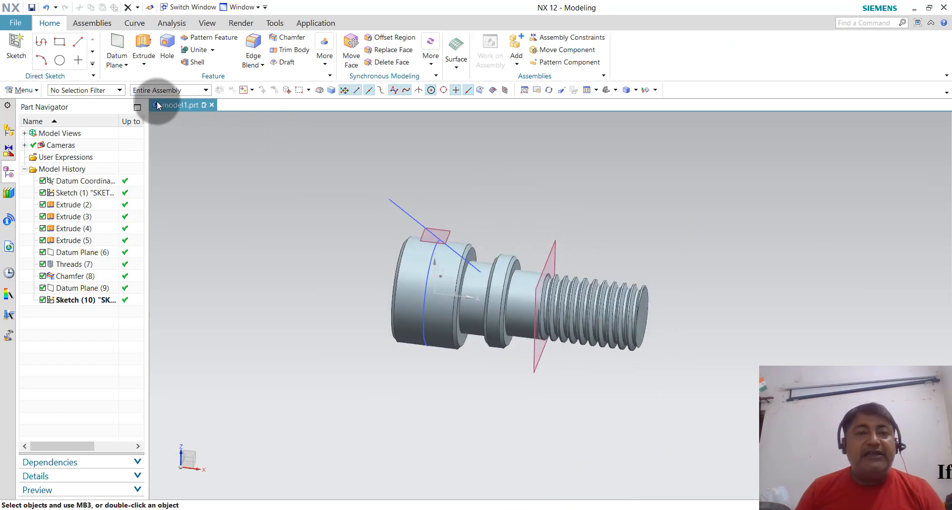
# - Try to wrap the 45° sketch line onto the head's cylindrical face, using the datum coordinate system's horizontal plane through the part's axis
pyautogui.click(36, 88)
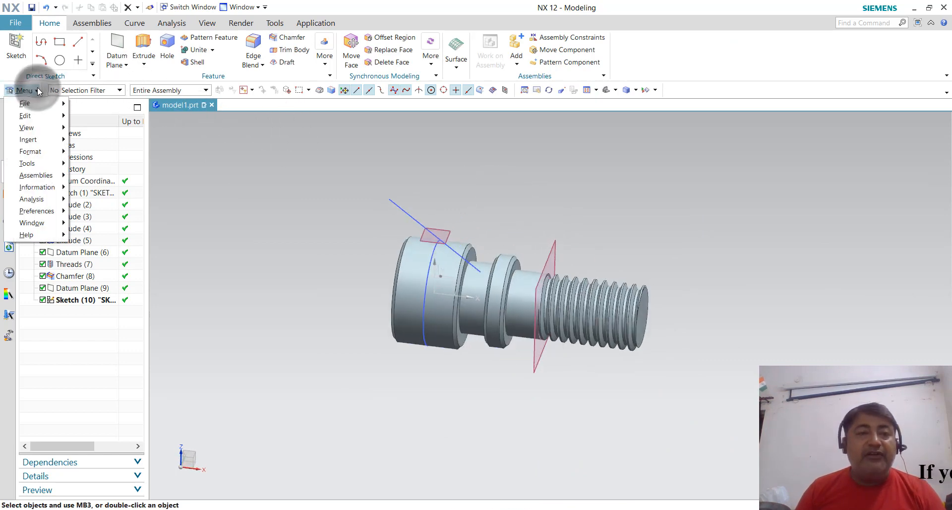
pyautogui.moveTo(37, 135)
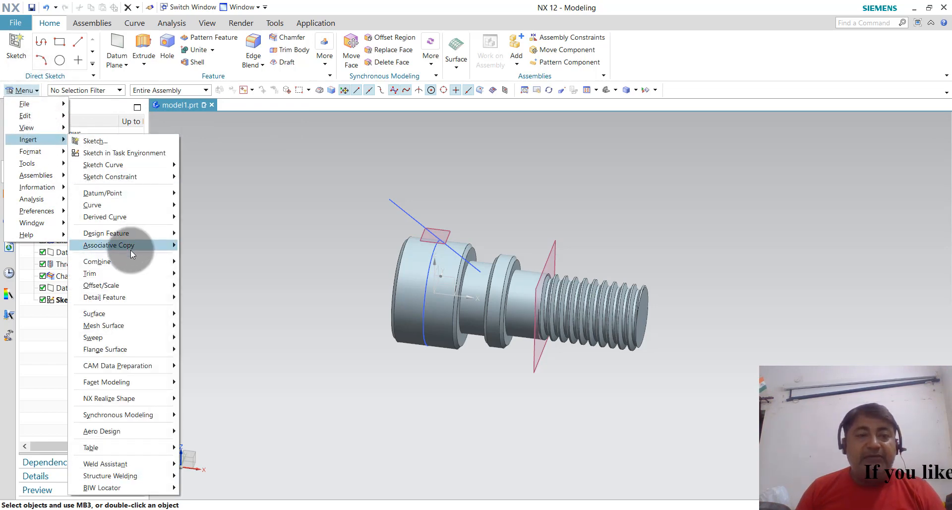
pyautogui.moveTo(130, 250)
pyautogui.moveTo(137, 216)
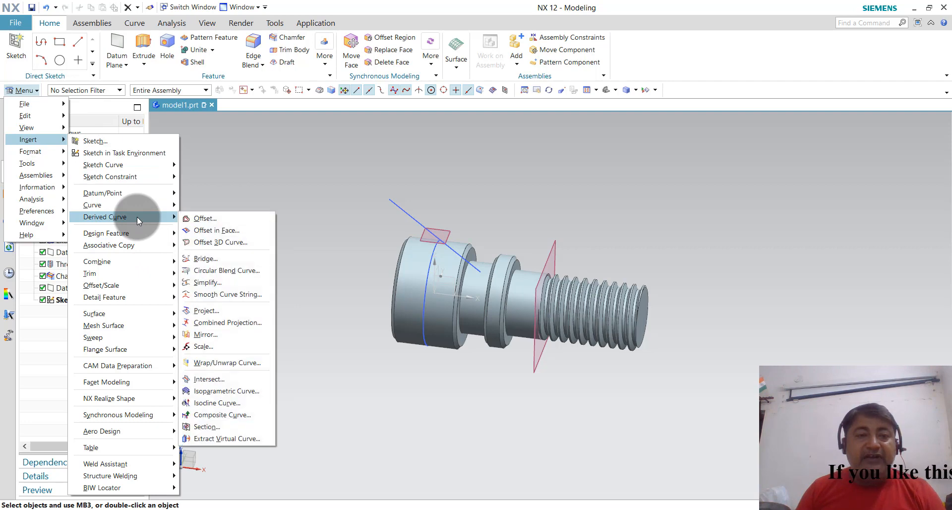
pyautogui.click(243, 361)
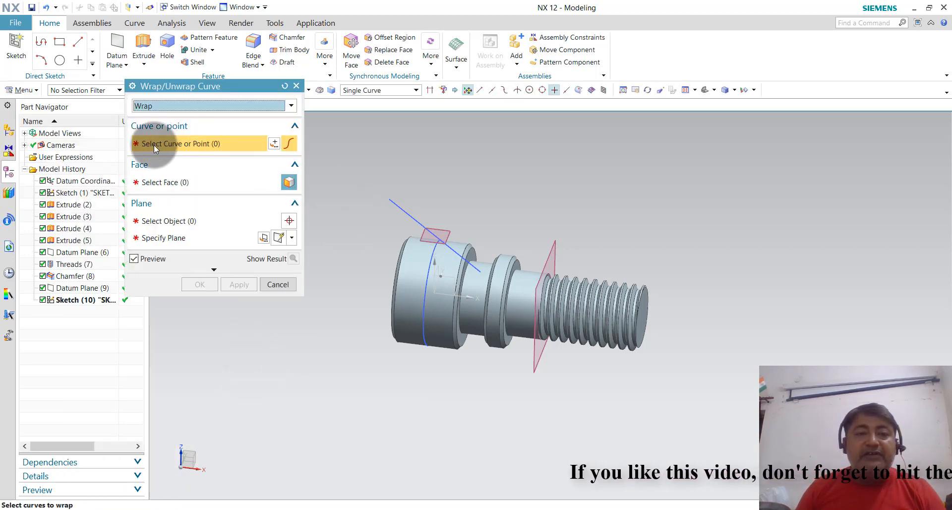
pyautogui.click(405, 212)
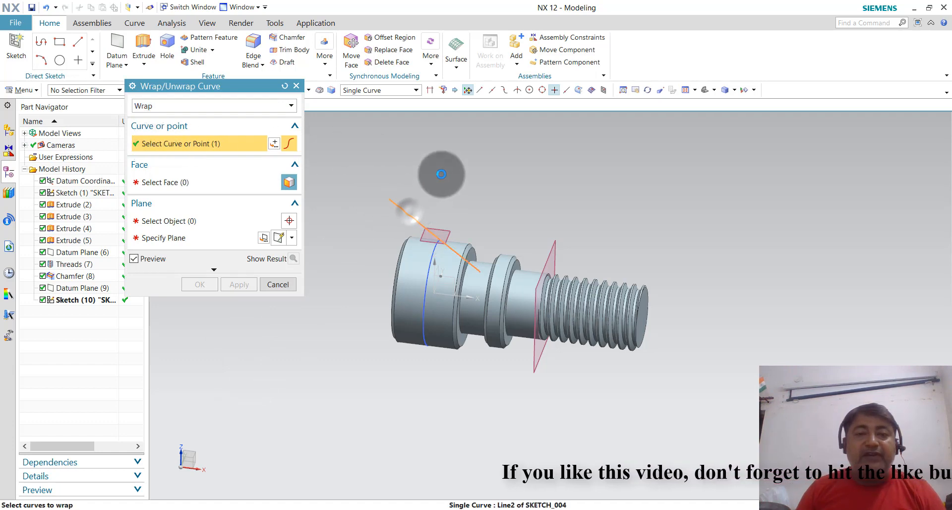
pyautogui.click(204, 184)
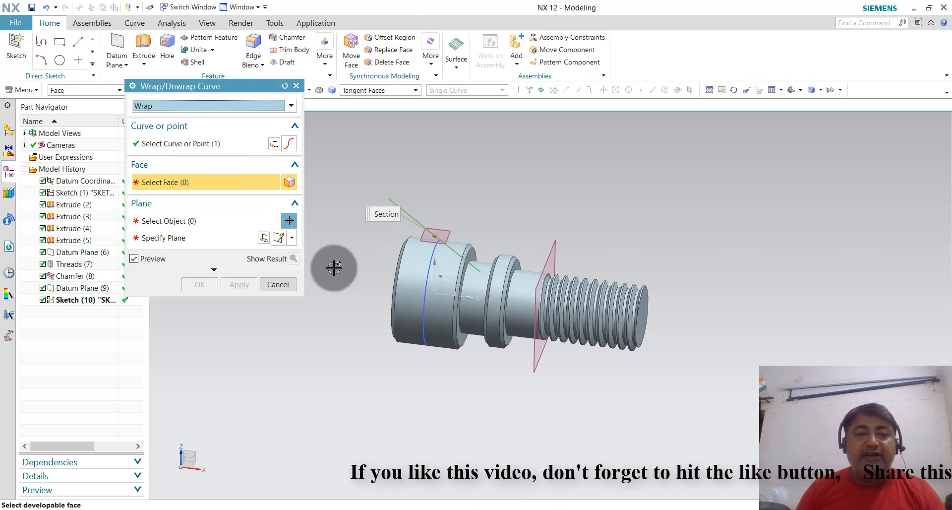
pyautogui.click(408, 268)
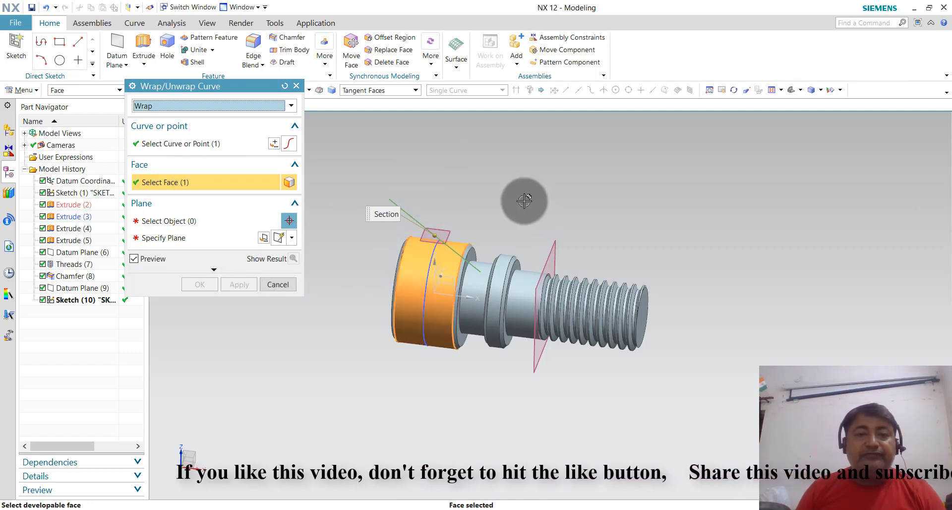
pyautogui.moveTo(521, 202)
pyautogui.mouseDown(button='middle')
pyautogui.moveTo(504, 191)
pyautogui.moveTo(513, 191)
pyautogui.moveTo(510, 177)
pyautogui.moveTo(508, 190)
pyautogui.mouseUp(button='middle')
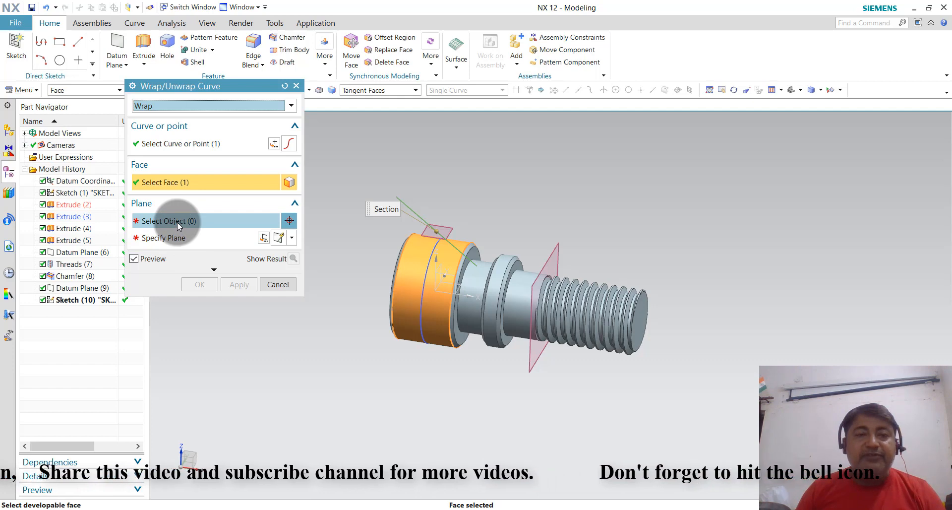
pyautogui.click(171, 238)
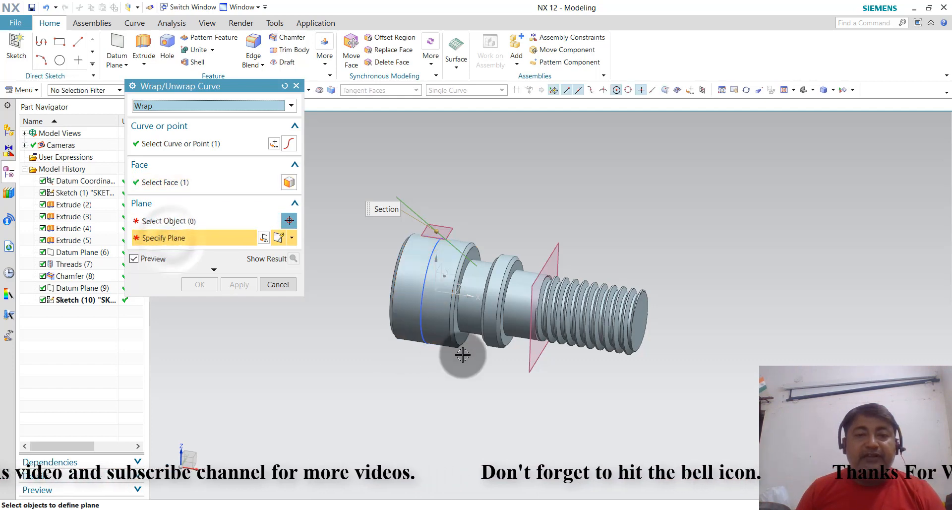
pyautogui.scroll(4, 464, 294)
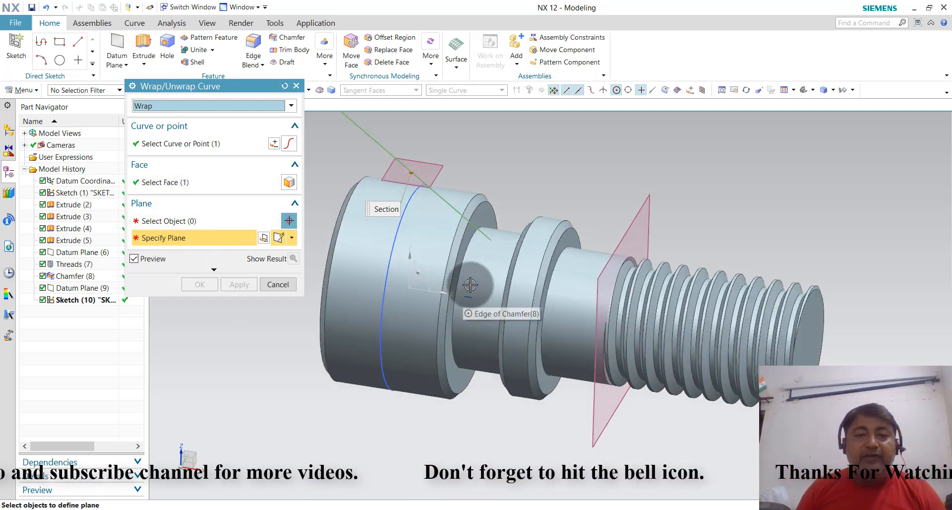
pyautogui.click(421, 280)
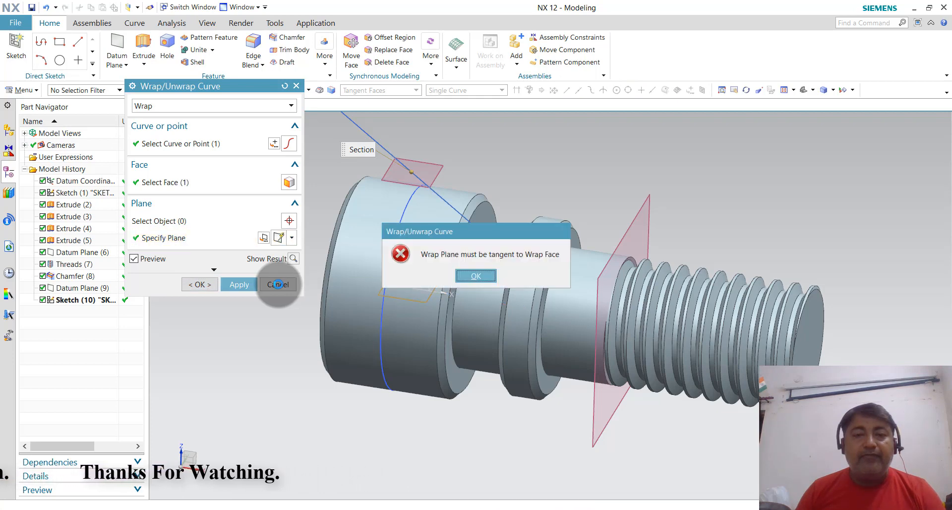
pyautogui.click(476, 277)
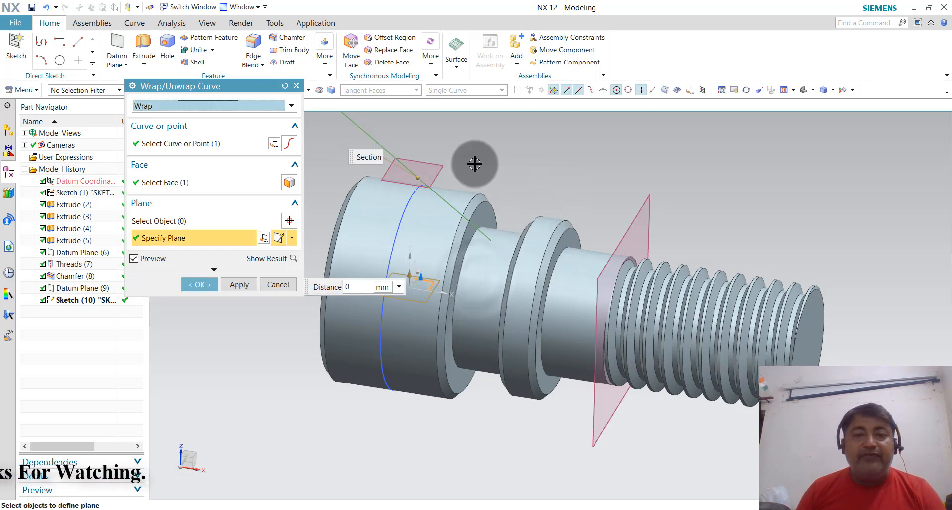
# - Try the wrap with the datum plane above the head added to the plane definition, and cancel the wrap
pyautogui.click(436, 174)
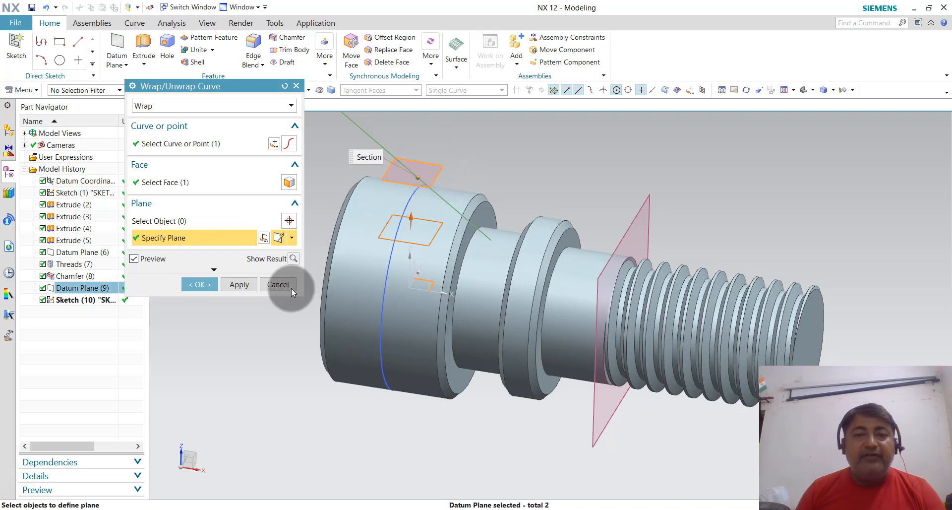
pyautogui.click(239, 284)
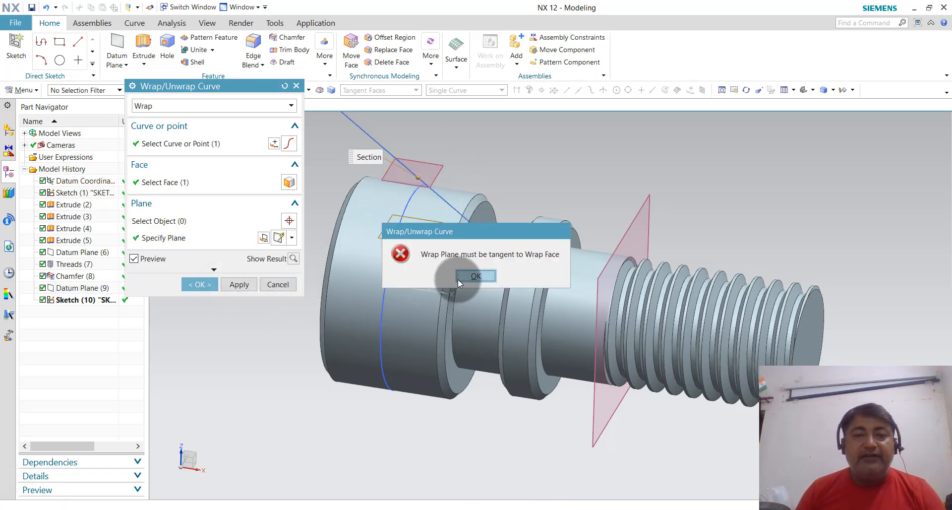
pyautogui.click(459, 278)
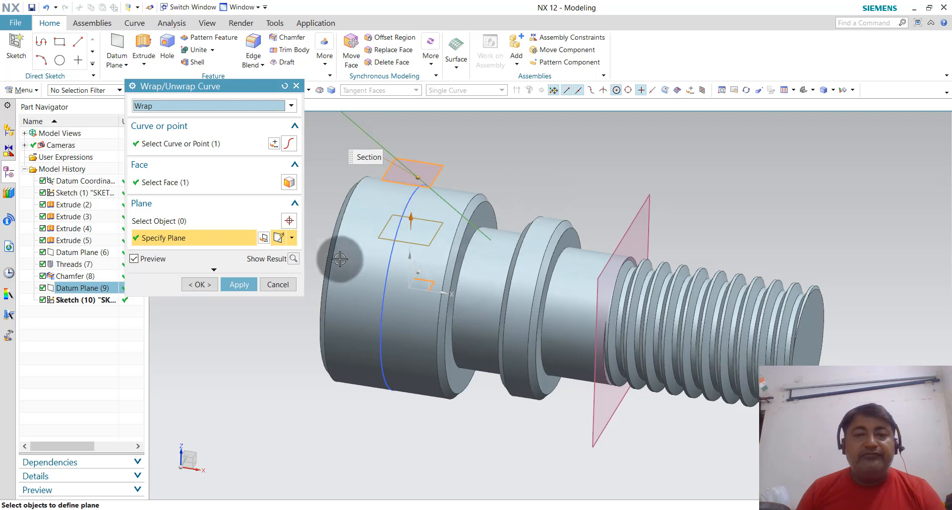
pyautogui.click(274, 285)
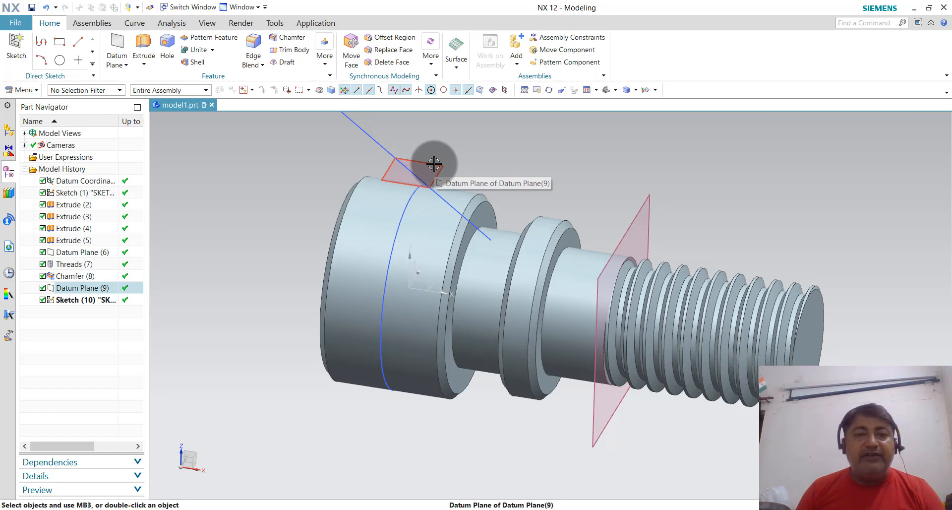
# - Set the offset distance of the datum plane above the head to 8 mm
pyautogui.click(87, 288)
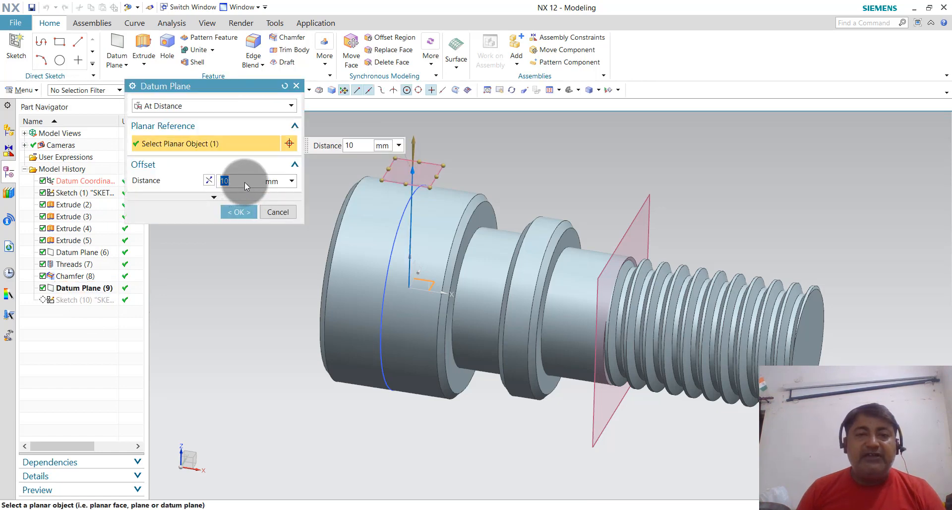
pyautogui.write('8')
pyautogui.press('Return')
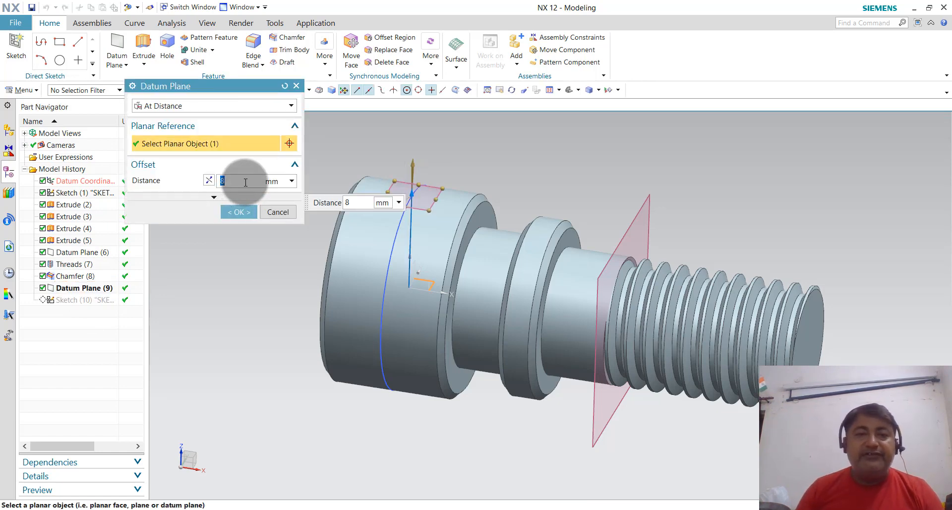
pyautogui.click(240, 213)
pyautogui.click(251, 260)
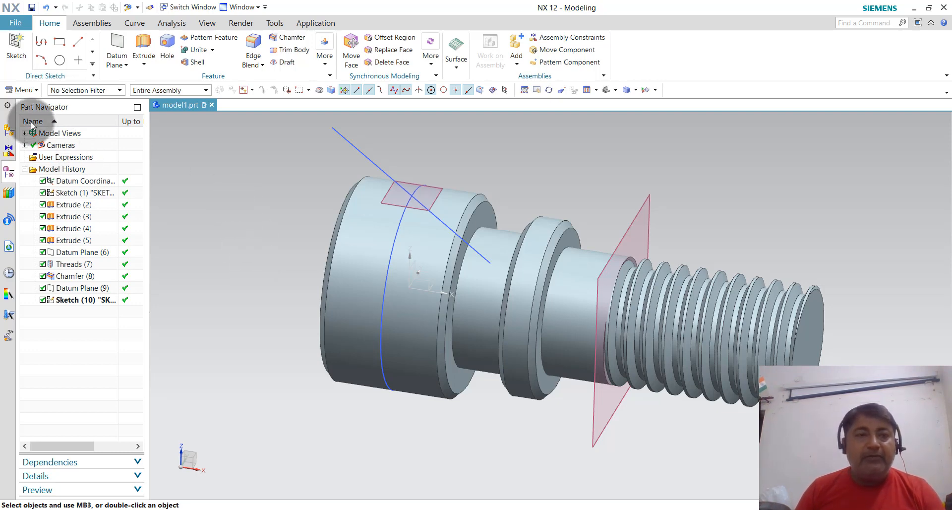
# - Wrap the 45° sketch line onto the head's cylindrical face, using the 8 mm offset datum plane as the wrap plane
pyautogui.click(30, 92)
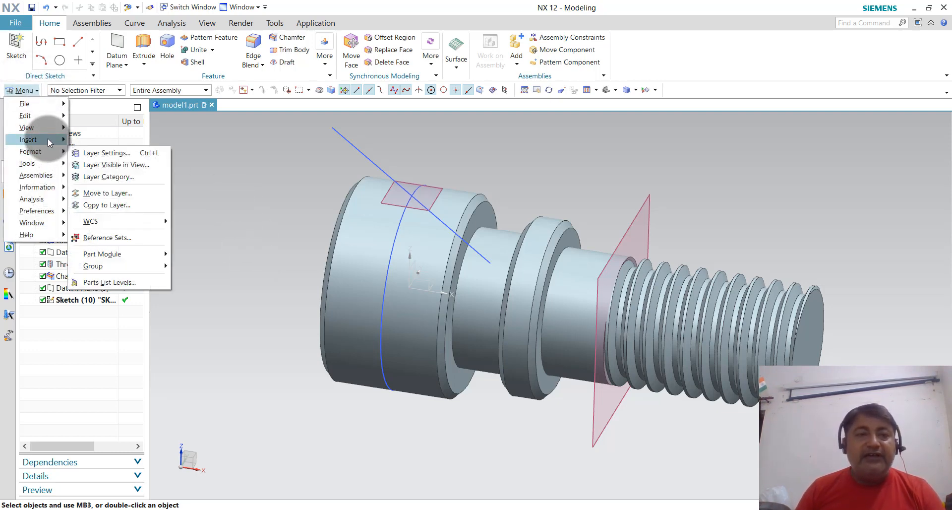
pyautogui.moveTo(48, 141)
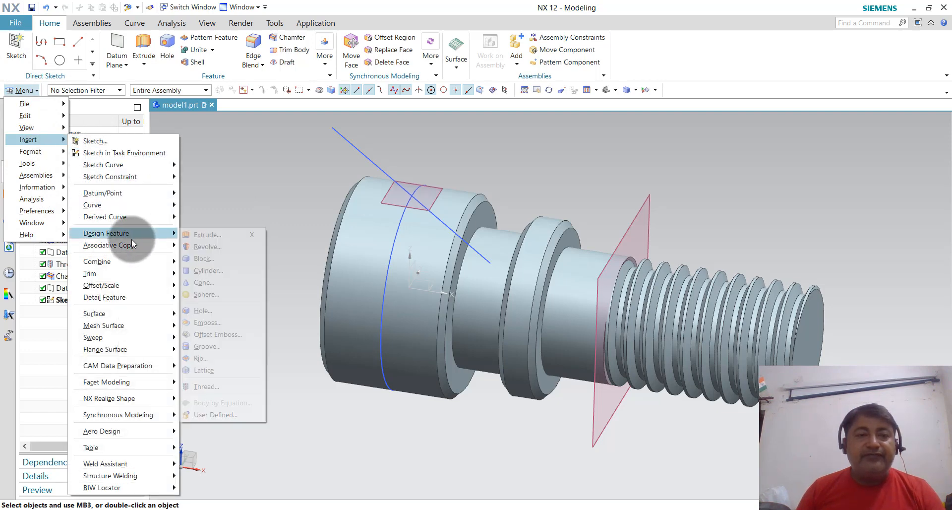
pyautogui.moveTo(140, 218)
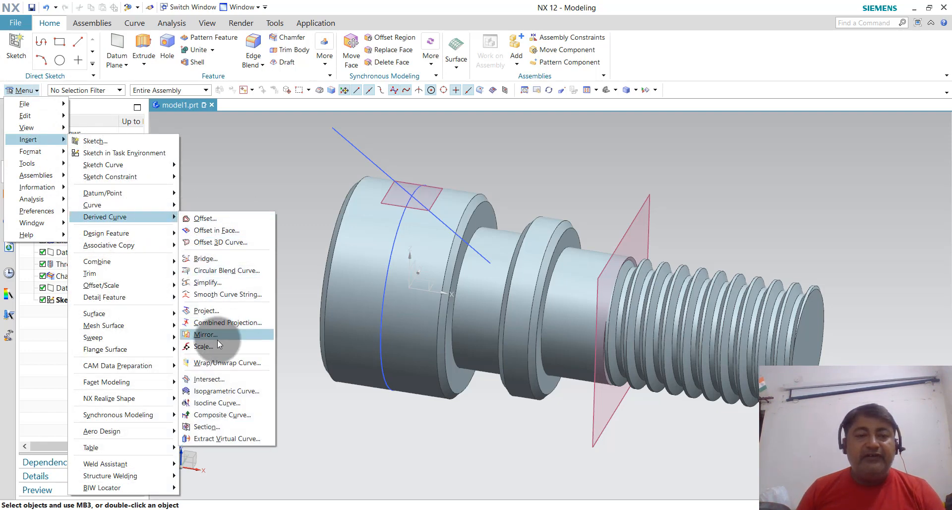
pyautogui.click(218, 363)
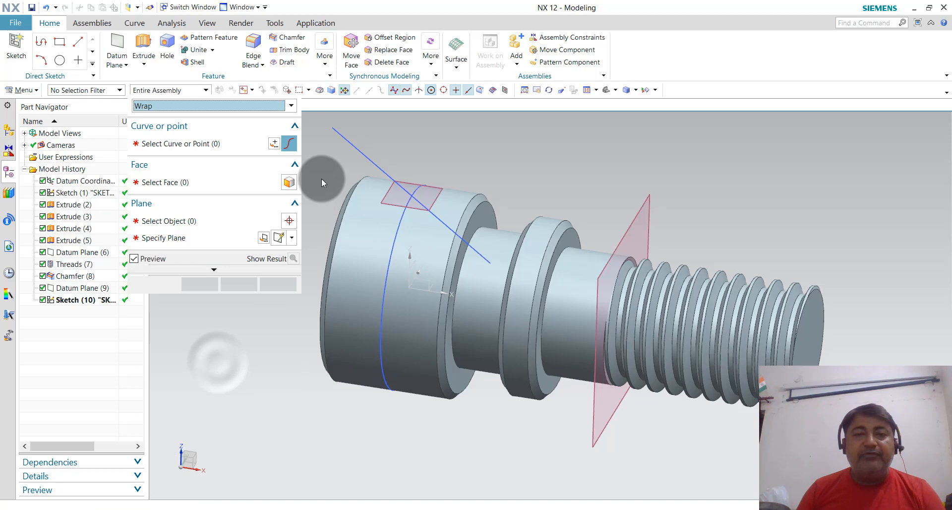
pyautogui.click(347, 141)
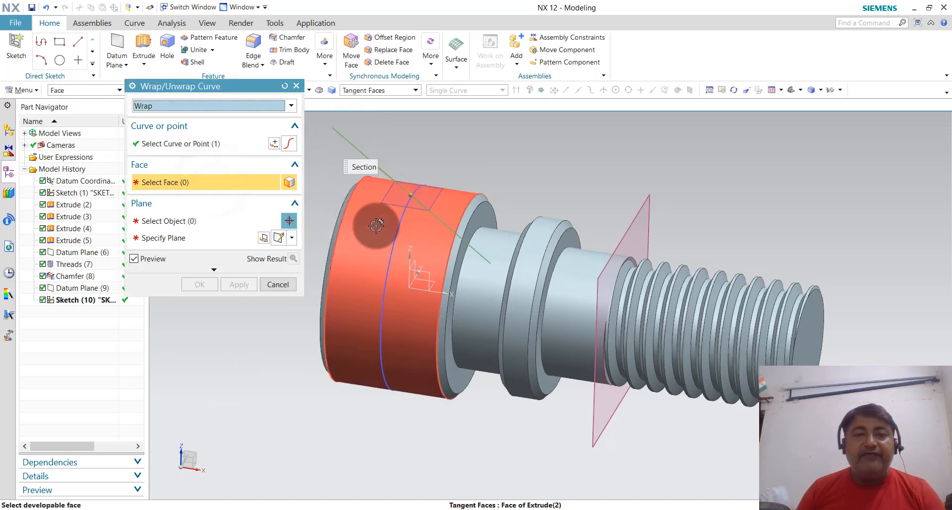
pyautogui.click(356, 214)
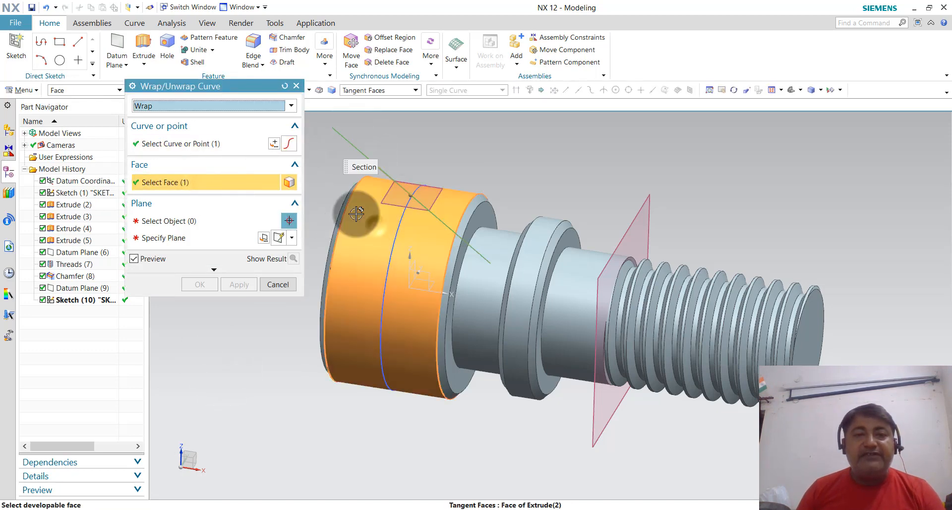
pyautogui.click(195, 240)
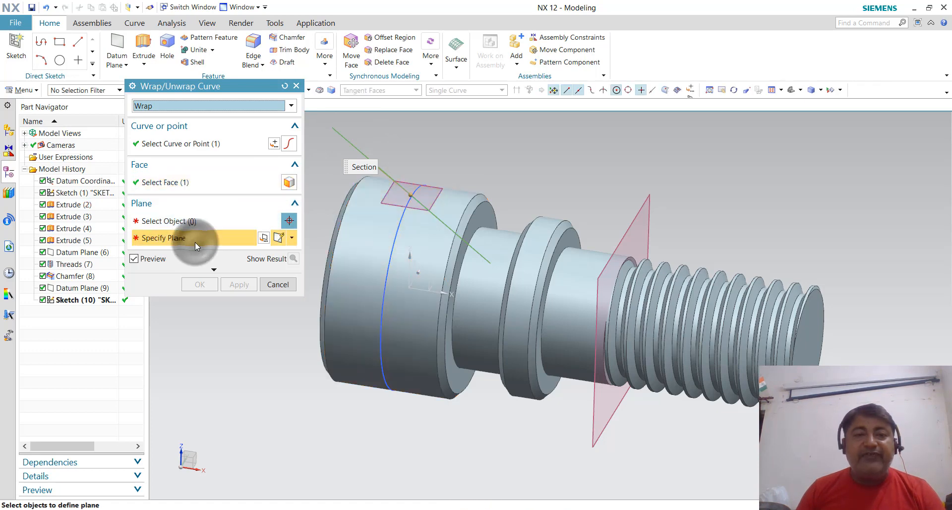
pyautogui.click(436, 185)
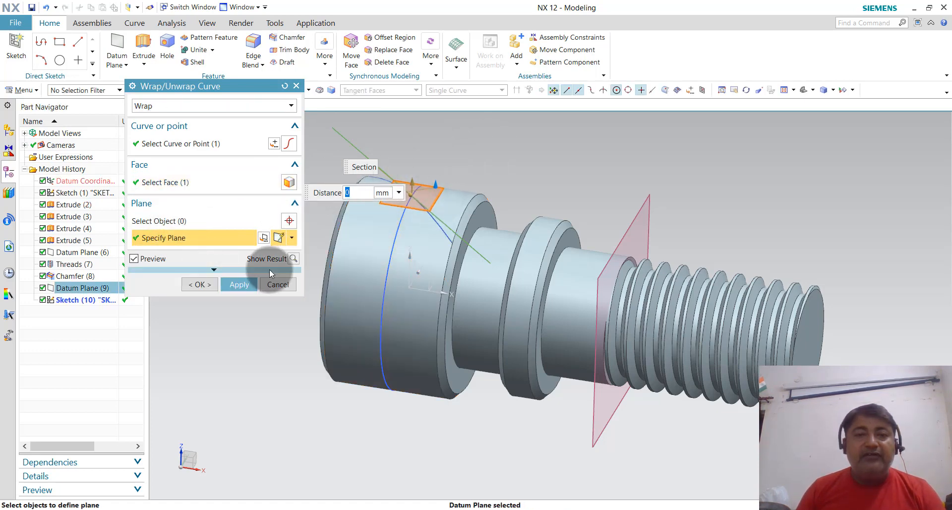
pyautogui.click(207, 284)
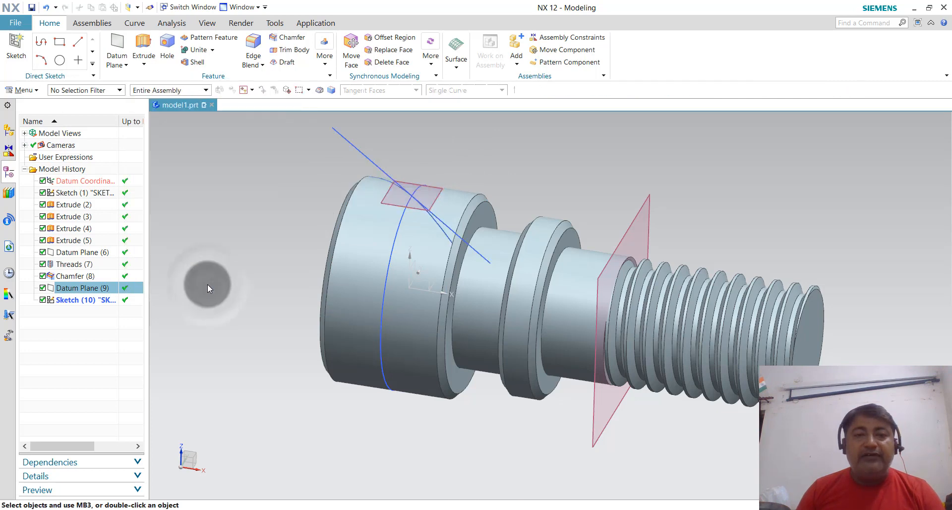
# - Hide the sketch holding the straight 45° line
pyautogui.moveTo(483, 170); pyautogui.dragTo(473, 194, button='middle')
pyautogui.scroll(2, 377, 221)
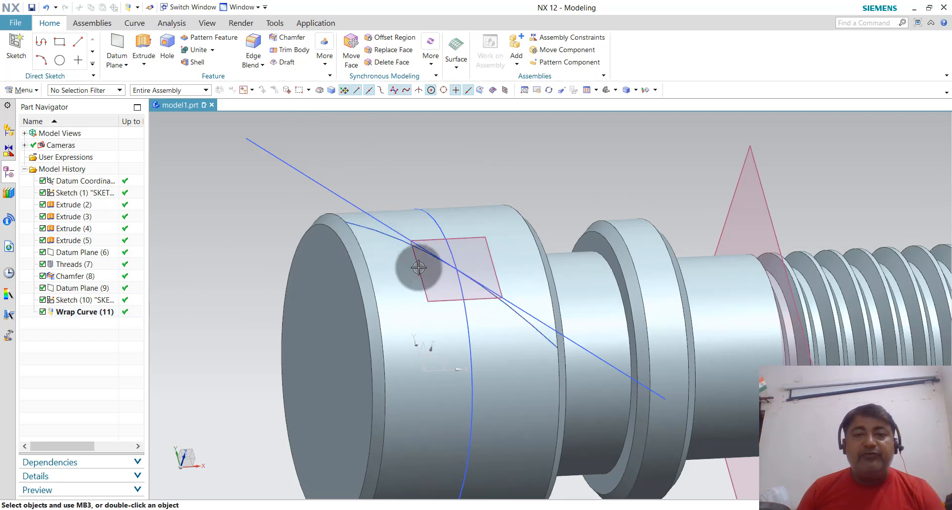
pyautogui.scroll(-3, 423, 205)
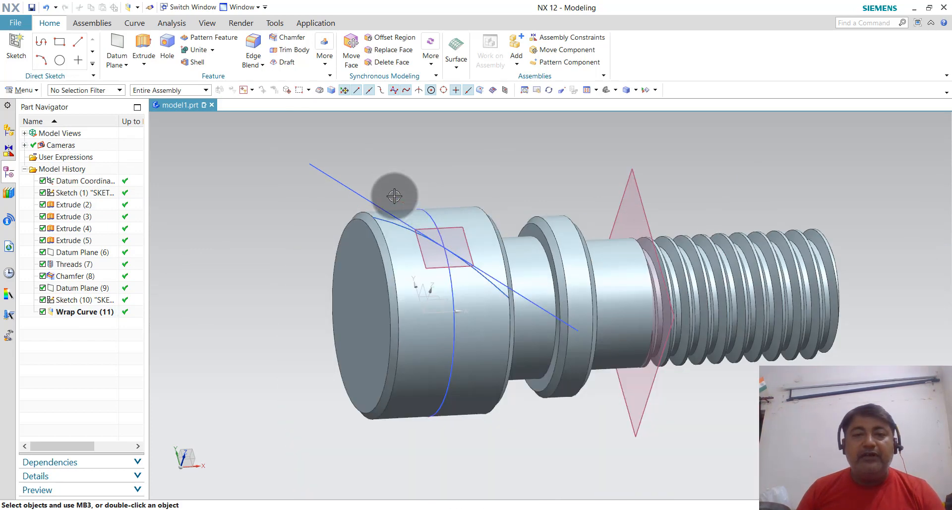
pyautogui.rightClick(356, 192)
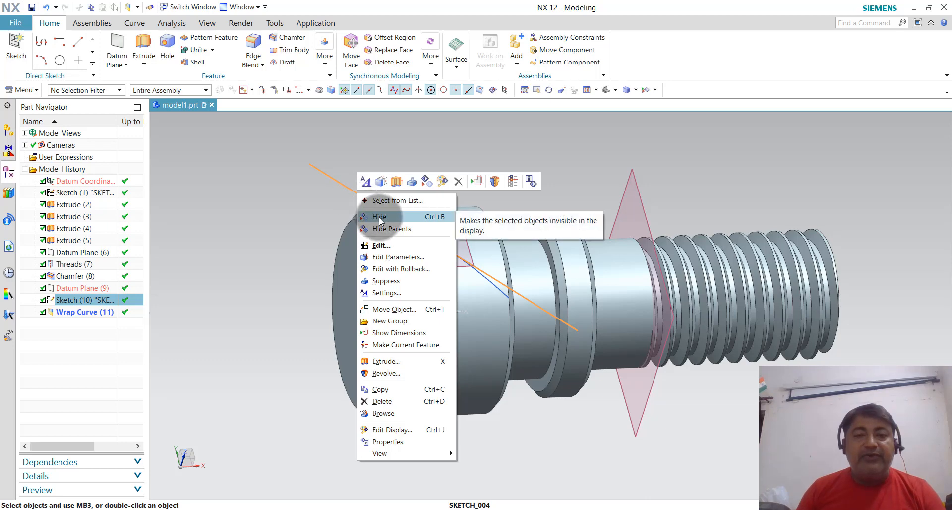
pyautogui.click(379, 216)
# - Hide the base sketch whose circle runs around the head
pyautogui.moveTo(495, 165); pyautogui.dragTo(491, 166, button='middle')
pyautogui.moveTo(460, 173); pyautogui.dragTo(449, 172, button='middle')
pyautogui.rightClick(431, 180)
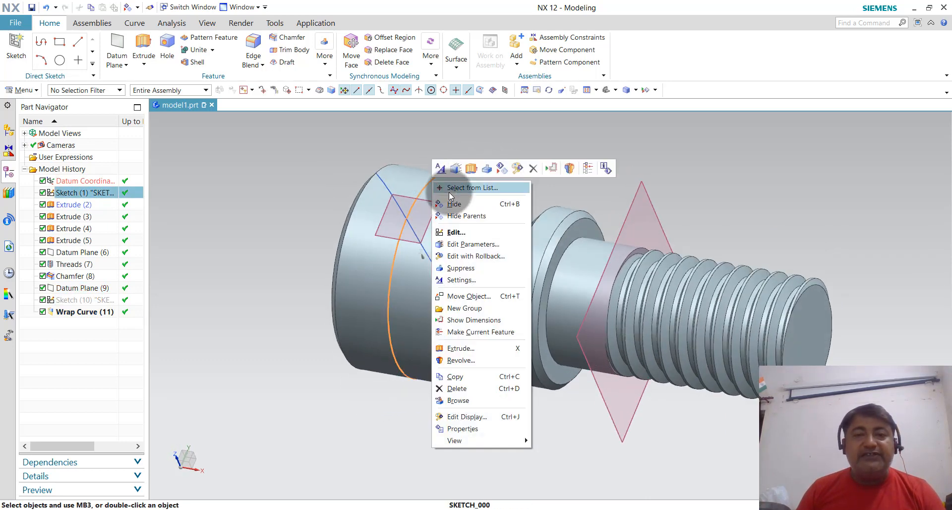
pyautogui.click(479, 203)
pyautogui.moveTo(504, 159)
pyautogui.mouseDown(button='middle')
pyautogui.moveTo(518, 132)
pyautogui.moveTo(501, 134)
pyautogui.moveTo(452, 206)
pyautogui.moveTo(519, 155)
pyautogui.moveTo(516, 163)
pyautogui.moveTo(496, 147)
pyautogui.mouseUp(button='middle')
pyautogui.scroll(2, 502, 155)
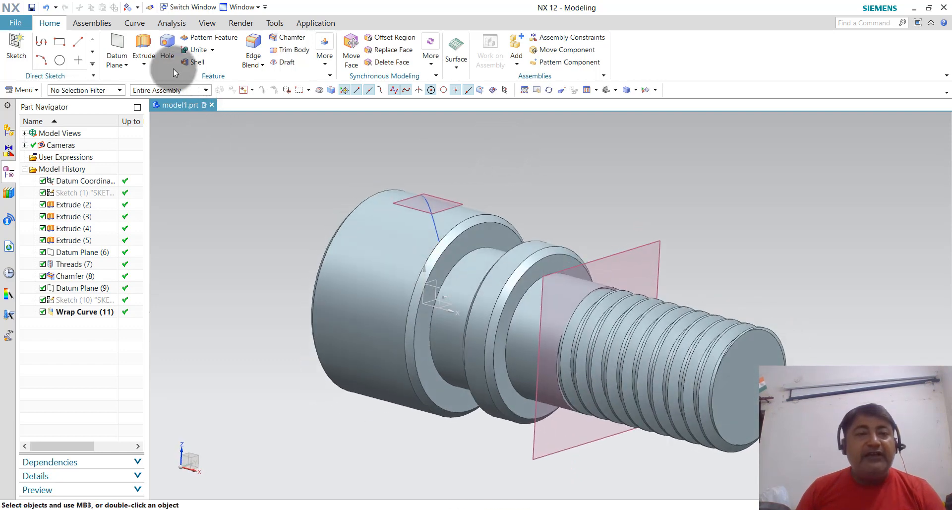
# - Start a sketch on the YZ plane of the datum coordinate system, perpendicular to the bolt's axis
pyautogui.click(16, 56)
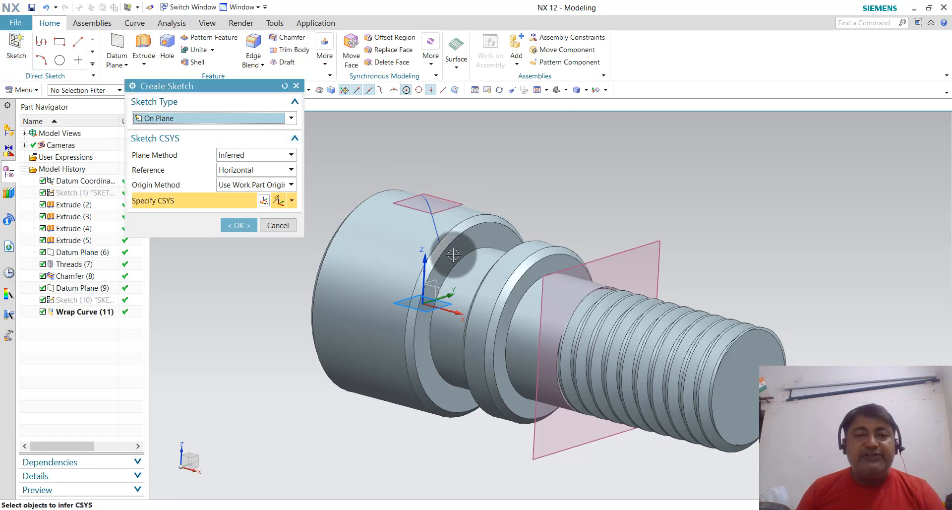
pyautogui.click(437, 281)
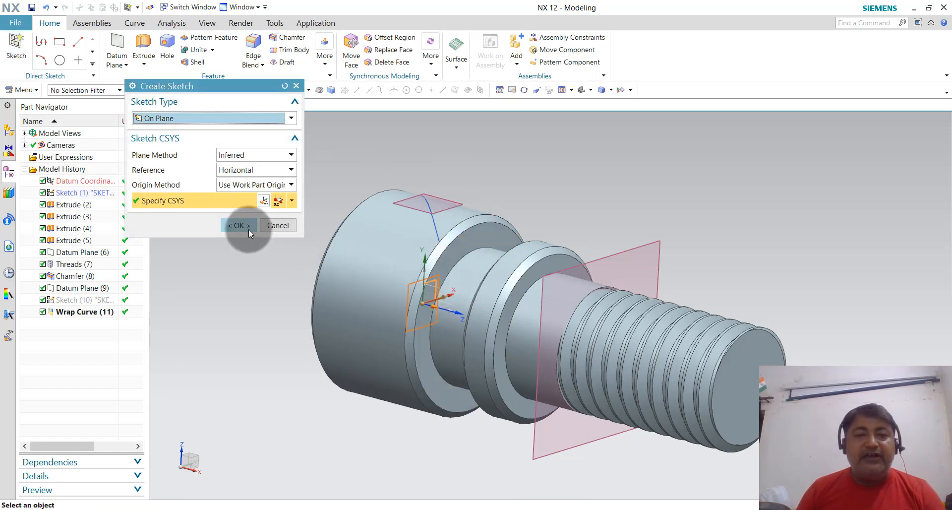
pyautogui.click(243, 226)
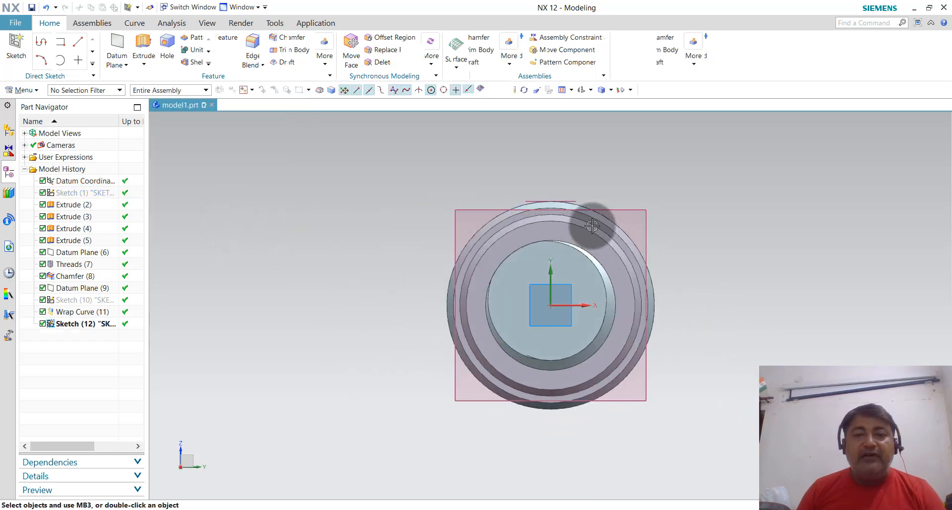
# - Sketch a closed downward-pointing triangle across the head's upper edge, with a horizontal side about 1.2 mm long and slanted sides about 1 mm
pyautogui.scroll(5, 592, 225)
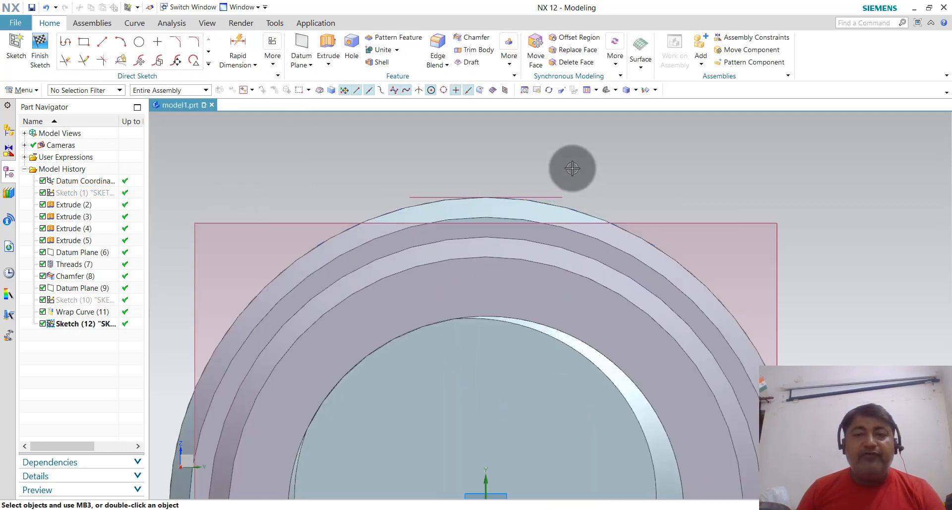
pyautogui.click(65, 41)
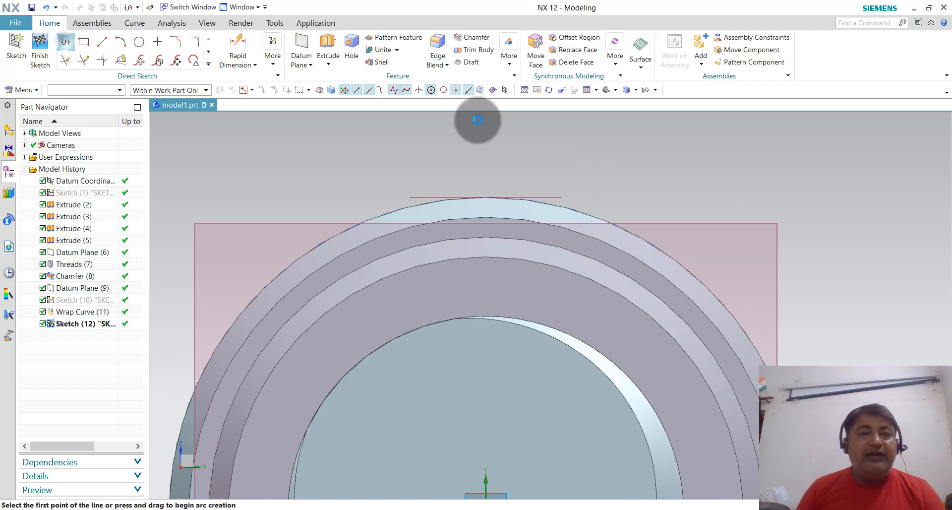
pyautogui.scroll(-2, 480, 179)
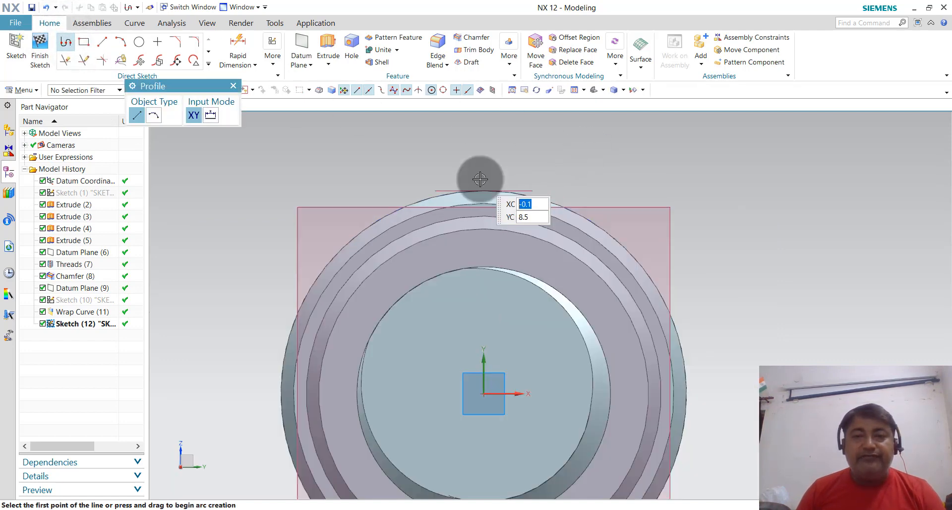
pyautogui.scroll(2, 460, 182)
pyautogui.click(459, 181)
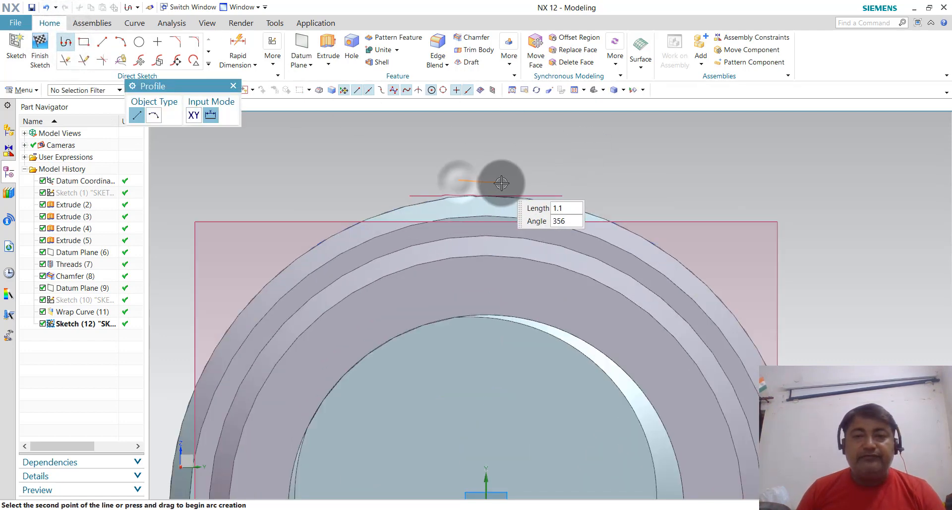
pyautogui.click(500, 188)
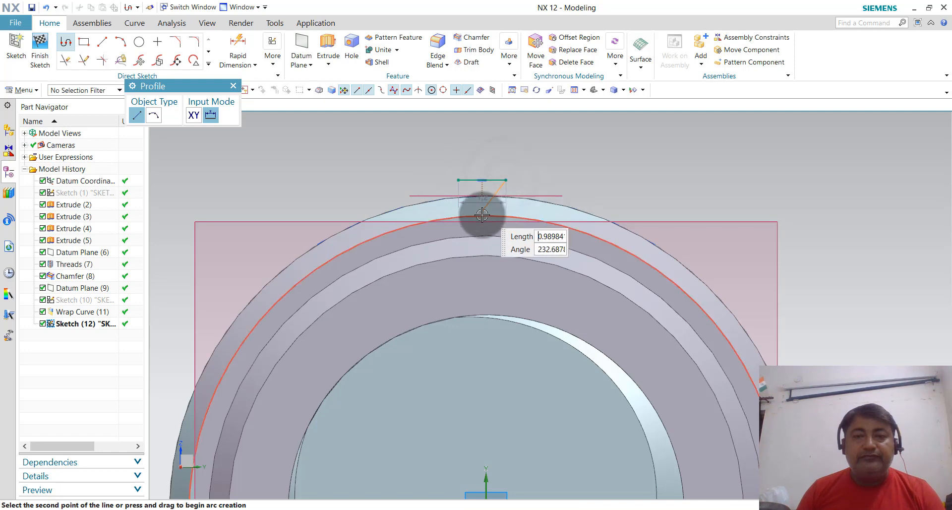
pyautogui.scroll(3, 482, 225)
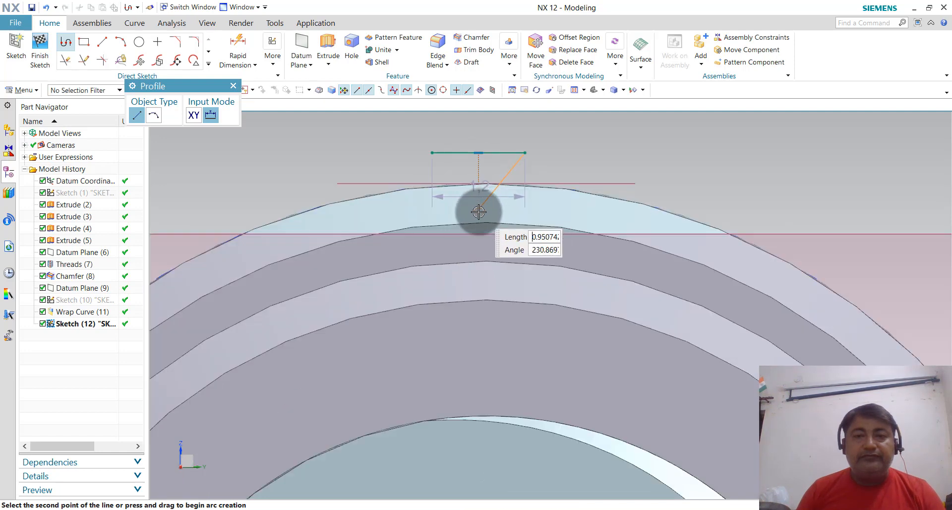
pyautogui.click(478, 215)
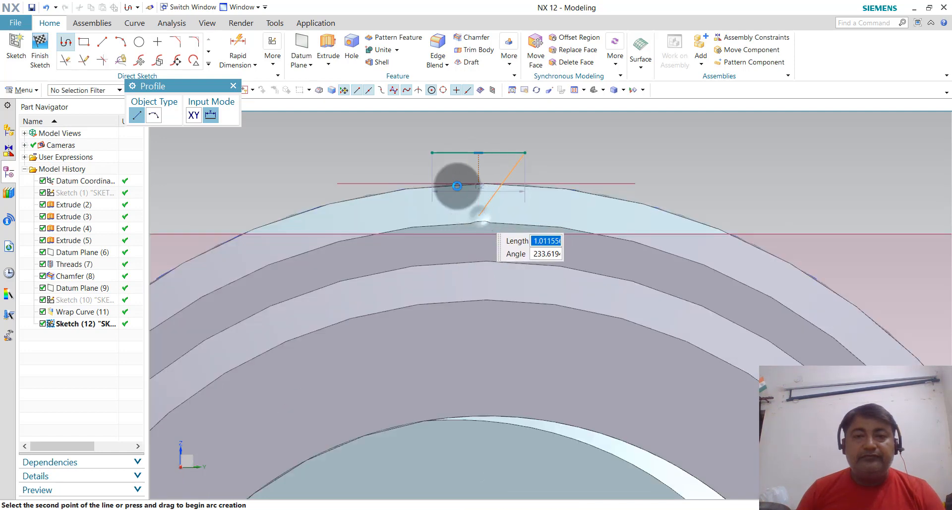
pyautogui.click(432, 153)
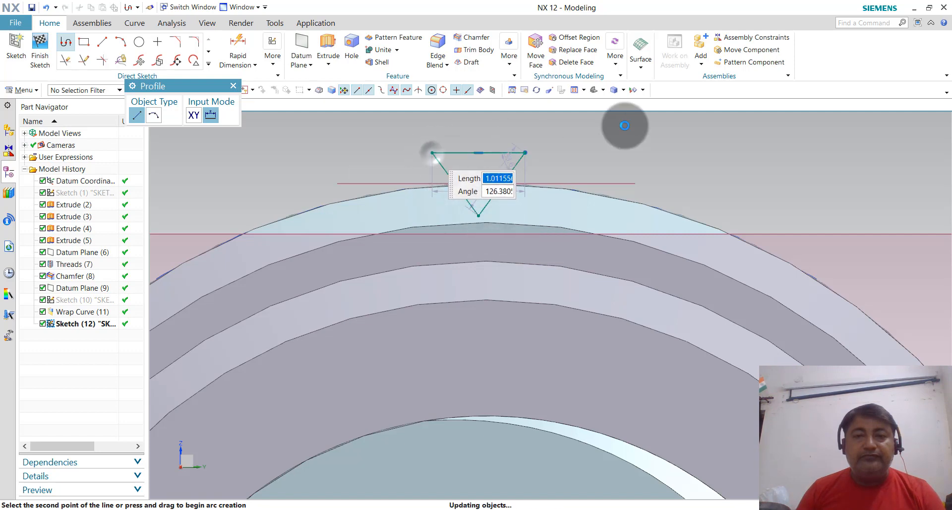
pyautogui.press('Escape')
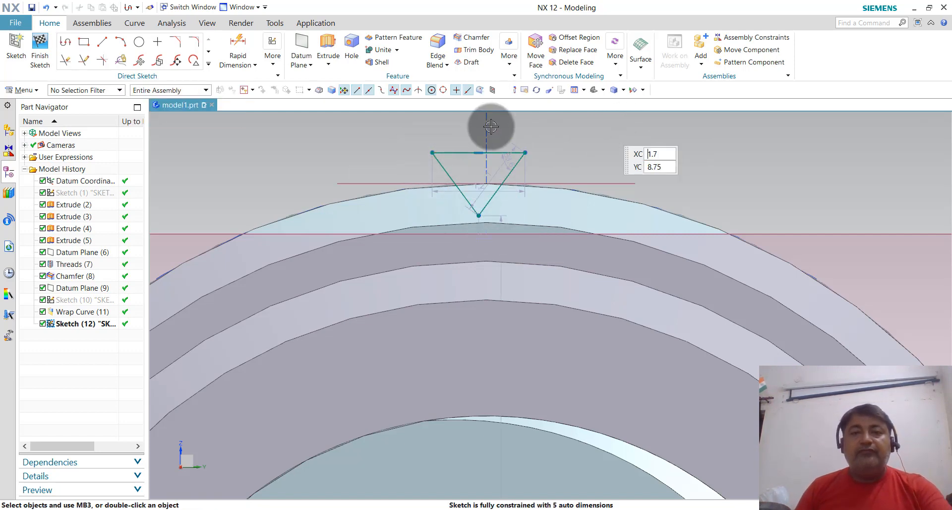
# - Place the width dimension above the triangle's horizontal side and set it to 0.8 mm
pyautogui.scroll(-2, 390, 158)
pyautogui.scroll(-2, 497, 147)
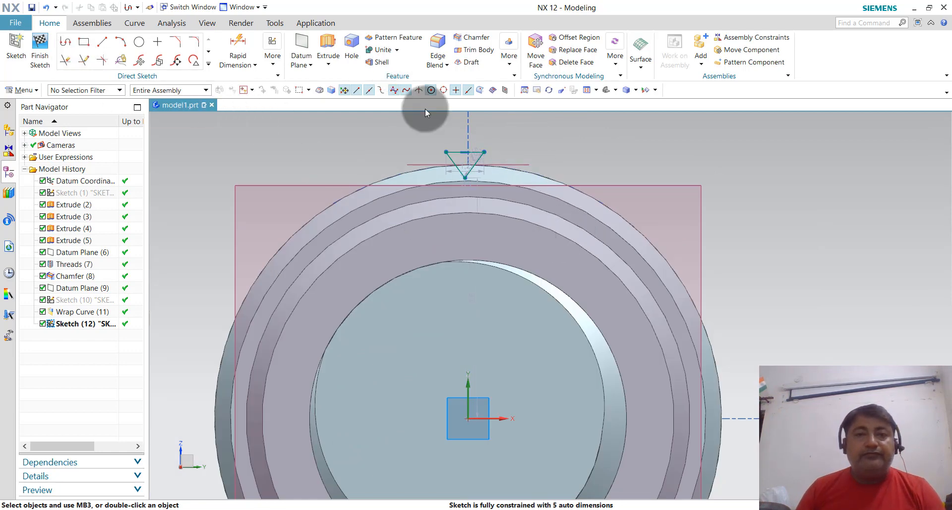
pyautogui.scroll(3, 459, 132)
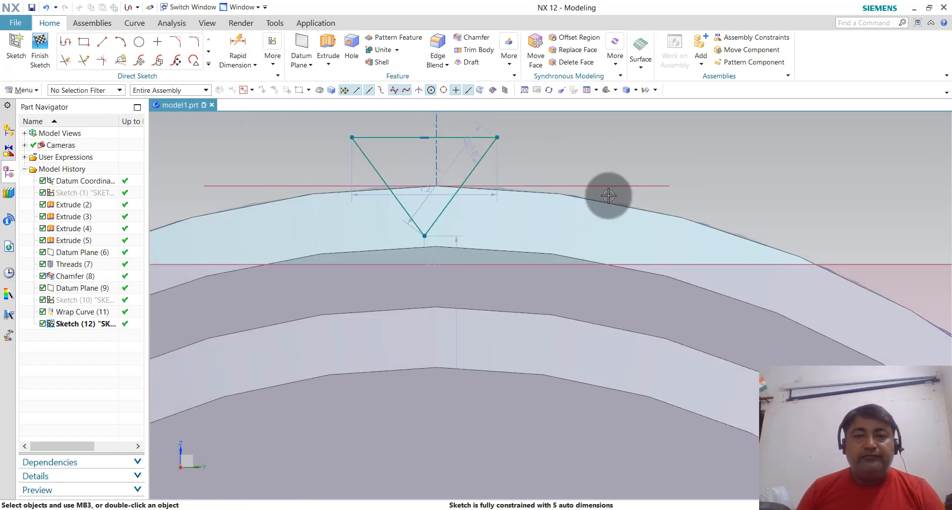
pyautogui.scroll(-1, 609, 211)
pyautogui.scroll(-1, 564, 158)
pyautogui.scroll(2, 559, 155)
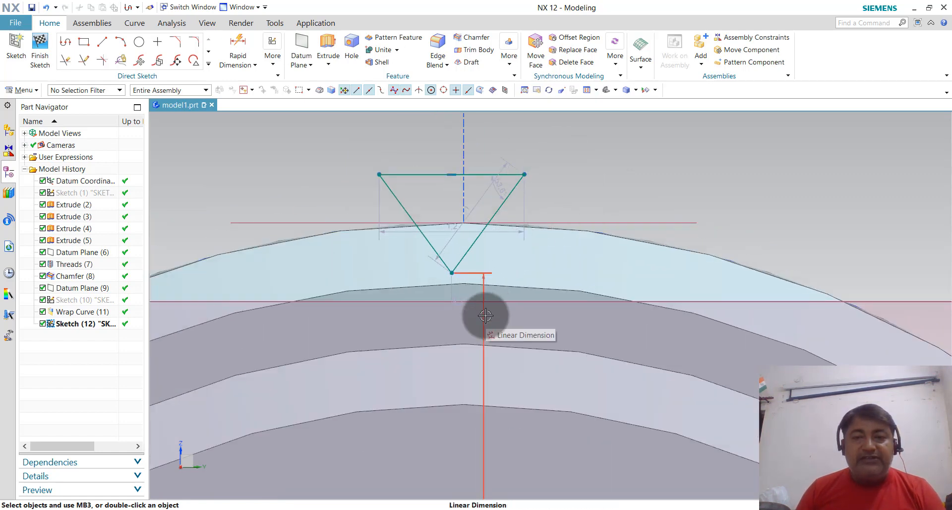
pyautogui.click(450, 225)
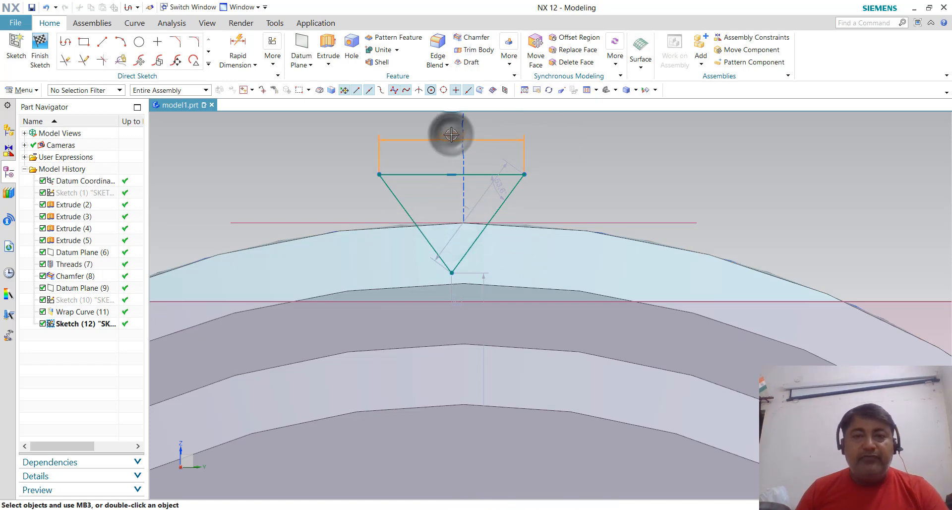
pyautogui.doubleClick(450, 134)
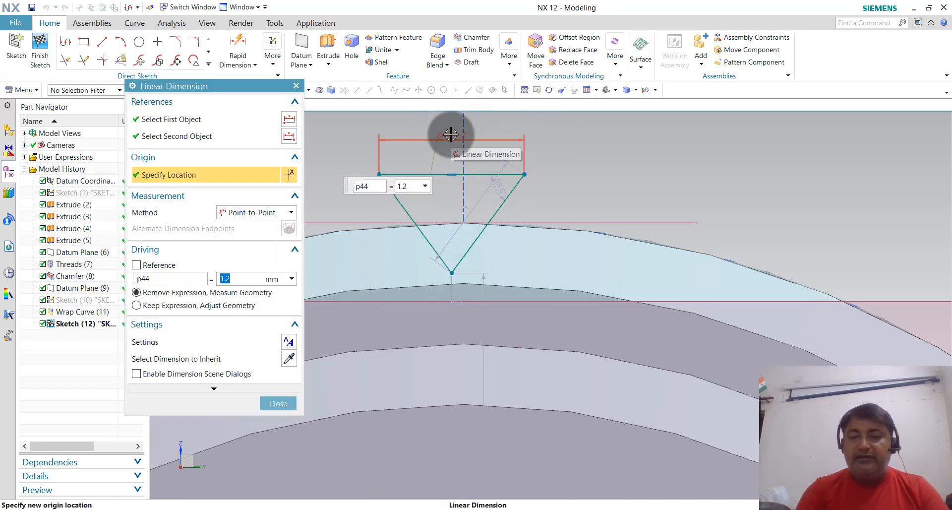
pyautogui.press('Return')
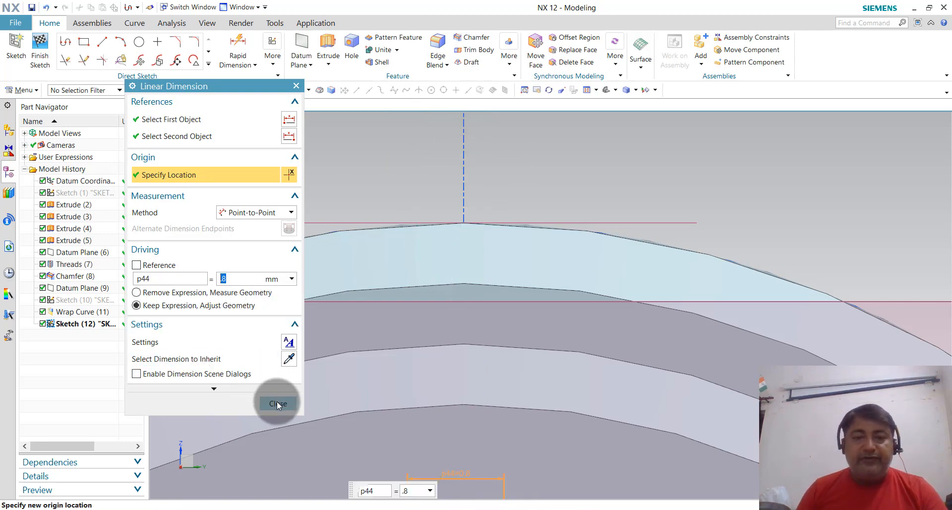
pyautogui.click(277, 404)
# - Move the vertical dimension of the triangle's lower tip clear of the part and set its height above the horizontal axis to 7.8 mm
pyautogui.scroll(6, 466, 198)
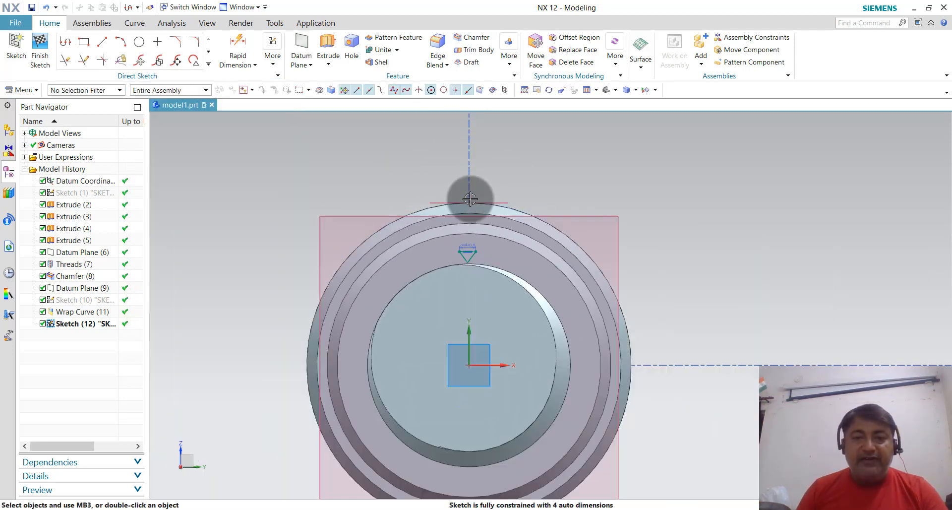
pyautogui.scroll(-4, 471, 308)
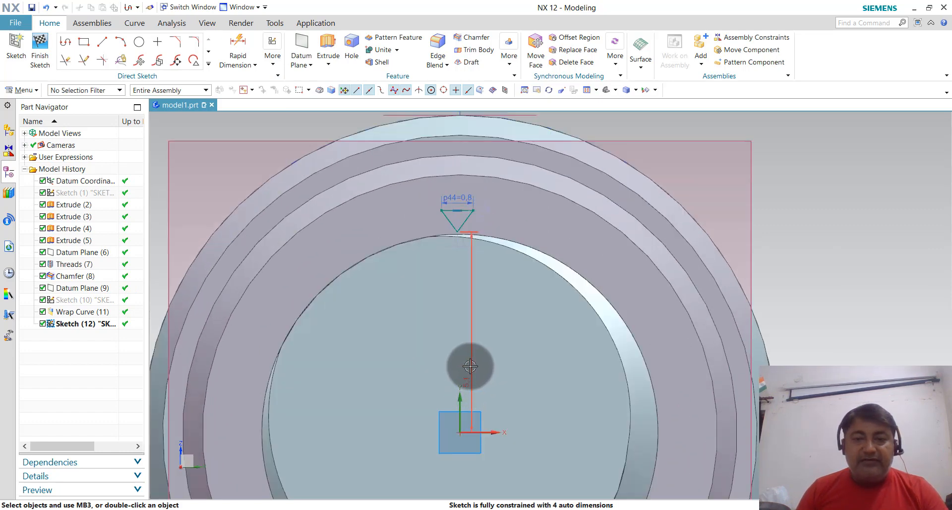
pyautogui.moveTo(470, 366)
pyautogui.mouseDown()
pyautogui.moveTo(907, 335)
pyautogui.moveTo(820, 335)
pyautogui.mouseUp()
pyautogui.click(820, 334)
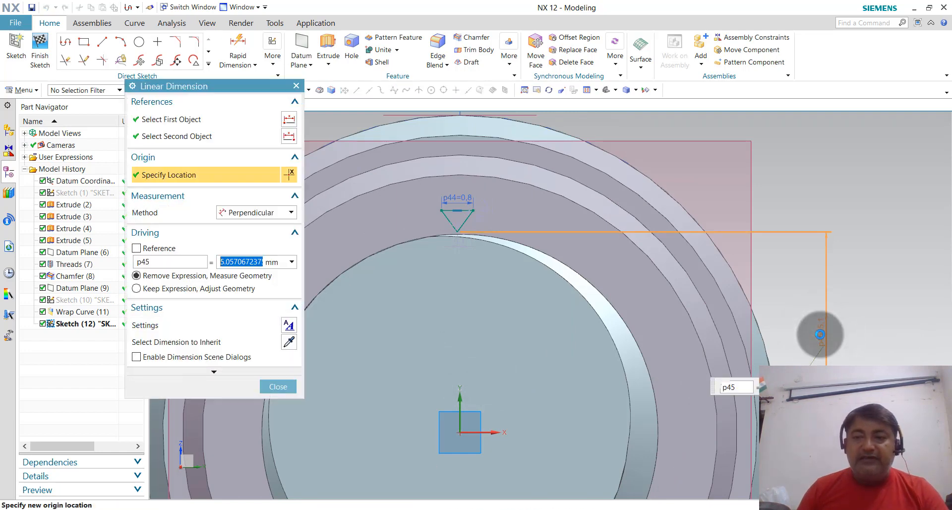
pyautogui.press('Return')
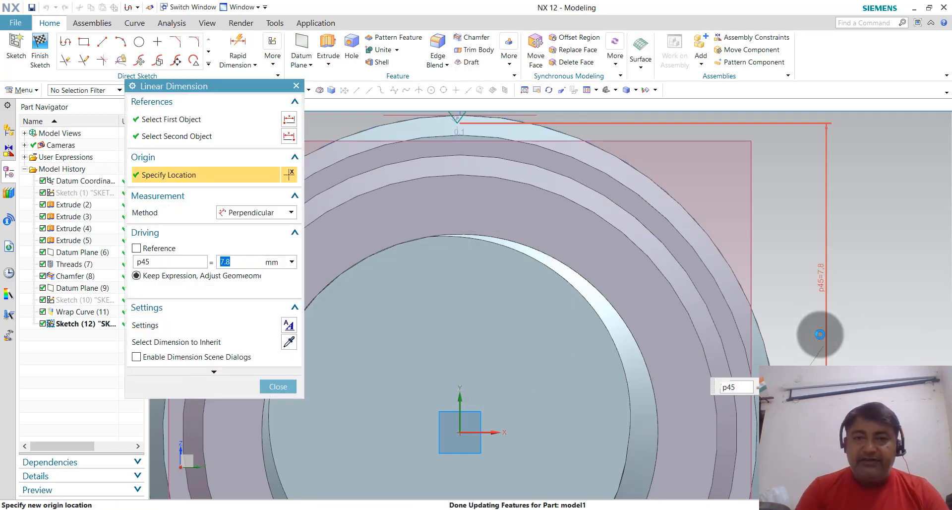
pyautogui.scroll(5, 559, 214)
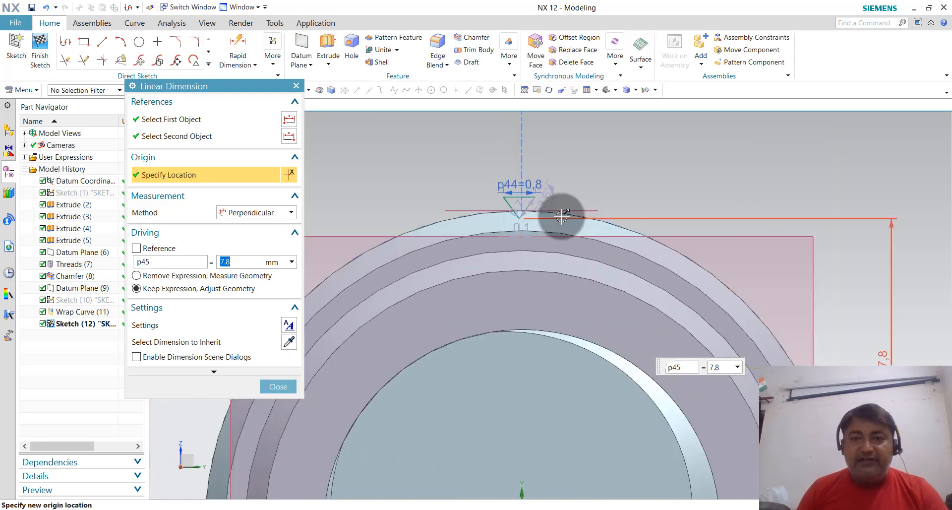
pyautogui.scroll(2, 545, 195)
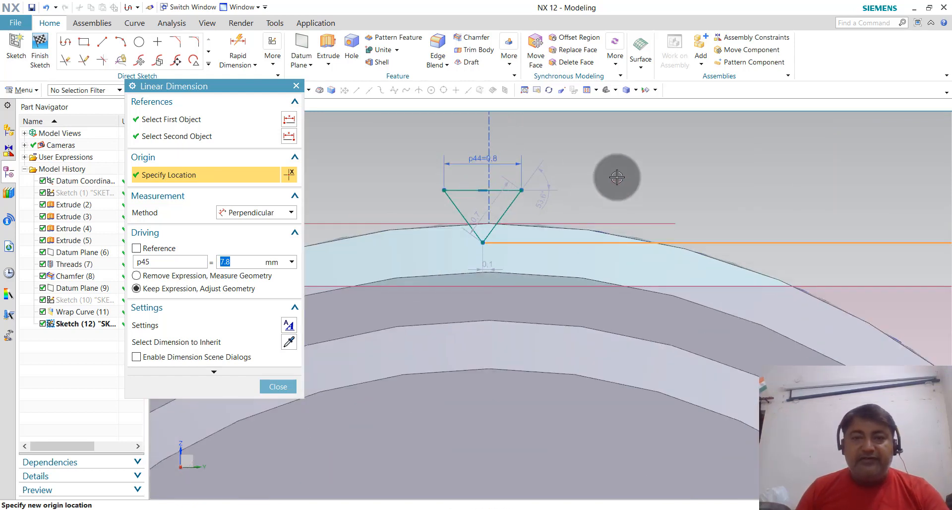
pyautogui.click(280, 386)
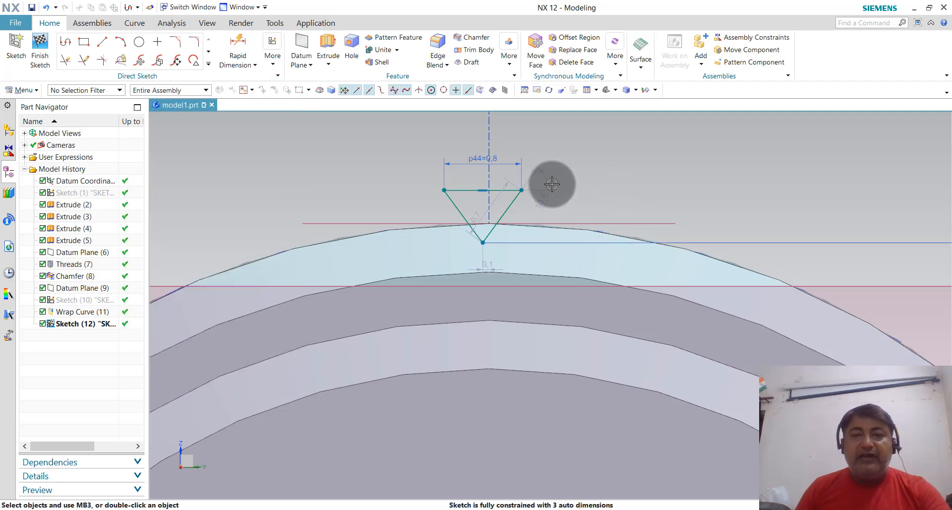
# - Add a horizontal dimension of 0.4 mm from the sketch origin to the right end of the triangle's horizontal side, centring the triangle
pyautogui.scroll(1, 545, 179)
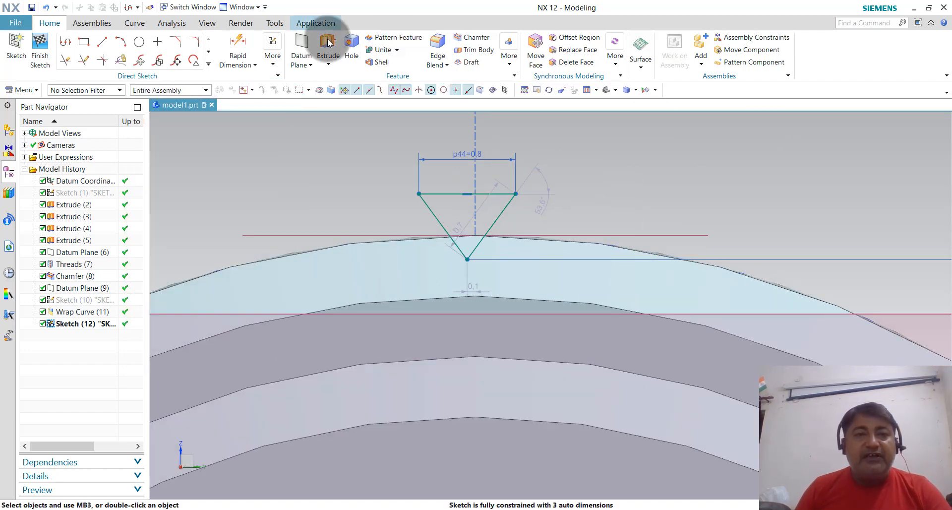
pyautogui.click(238, 42)
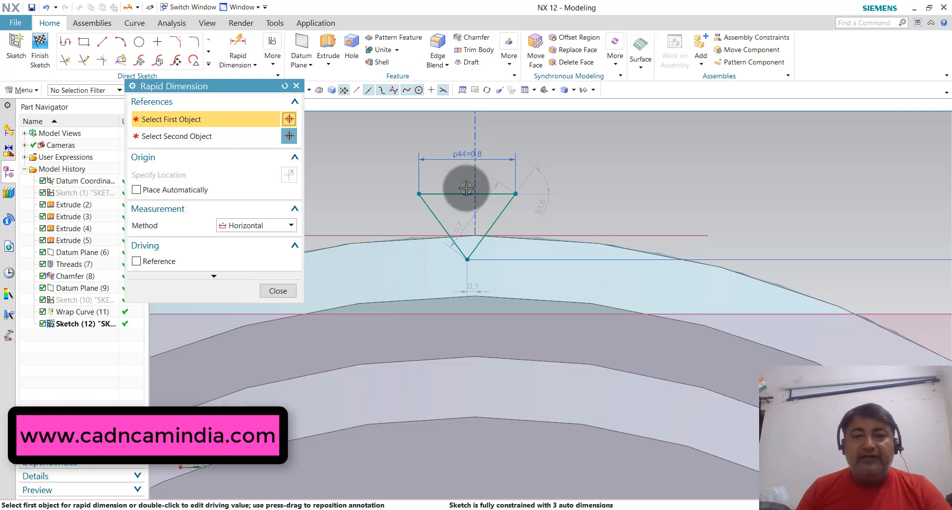
pyautogui.scroll(-3, 467, 190)
pyautogui.scroll(-3, 467, 190)
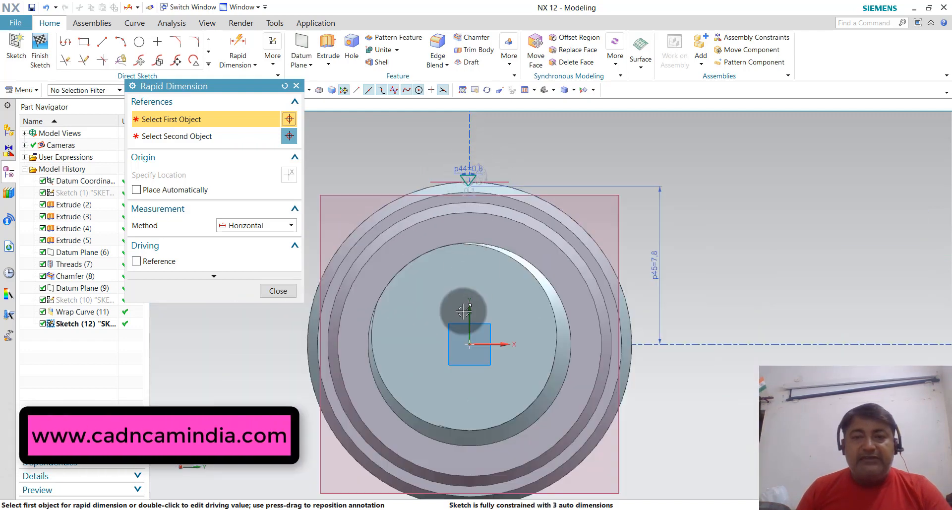
pyautogui.scroll(3, 464, 315)
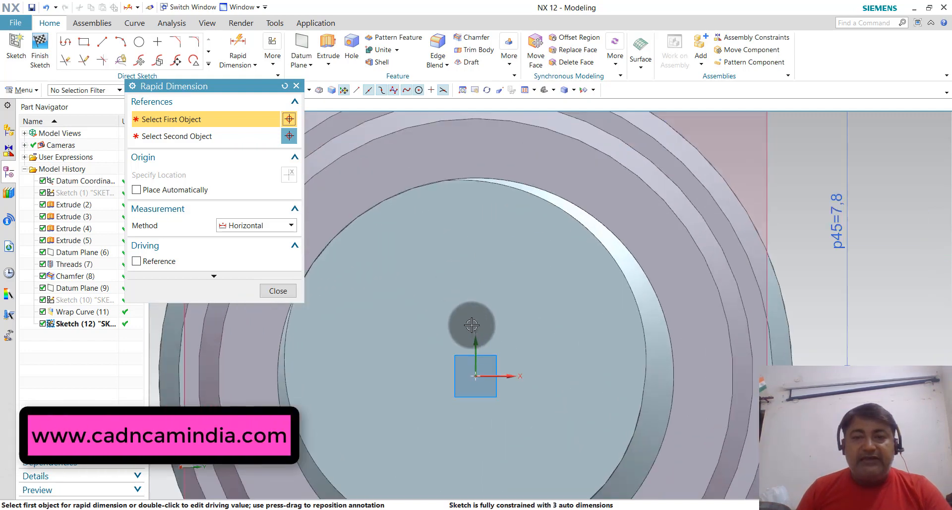
pyautogui.click(475, 376)
pyautogui.scroll(-3, 474, 377)
pyautogui.scroll(-2, 484, 318)
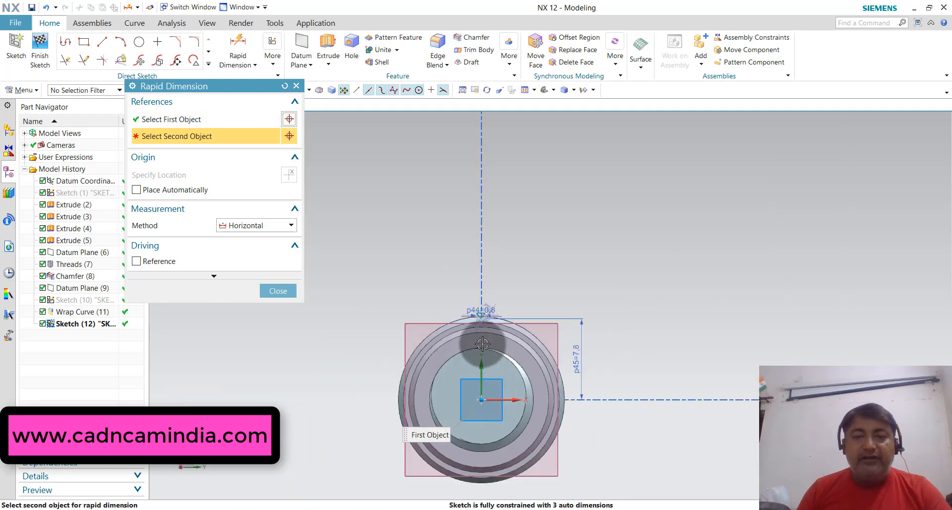
pyautogui.scroll(5, 484, 316)
pyautogui.scroll(5, 484, 316)
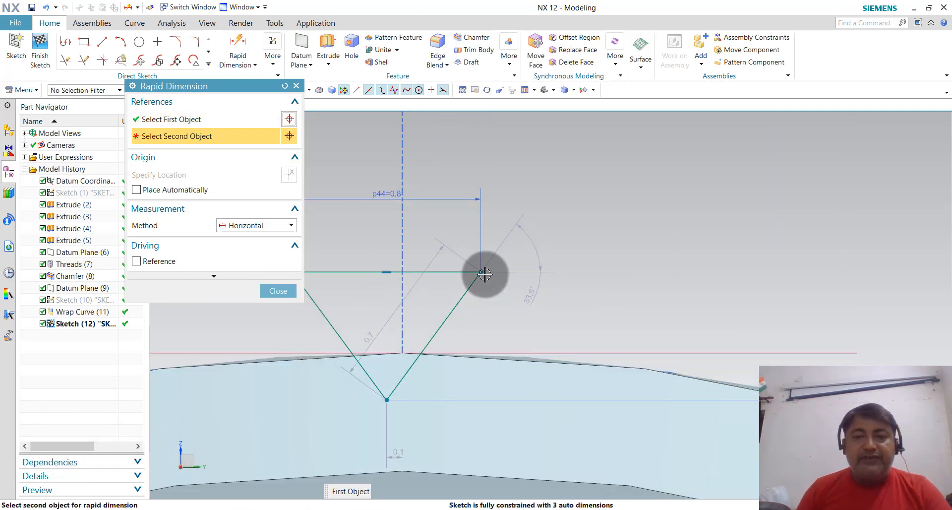
pyautogui.click(480, 272)
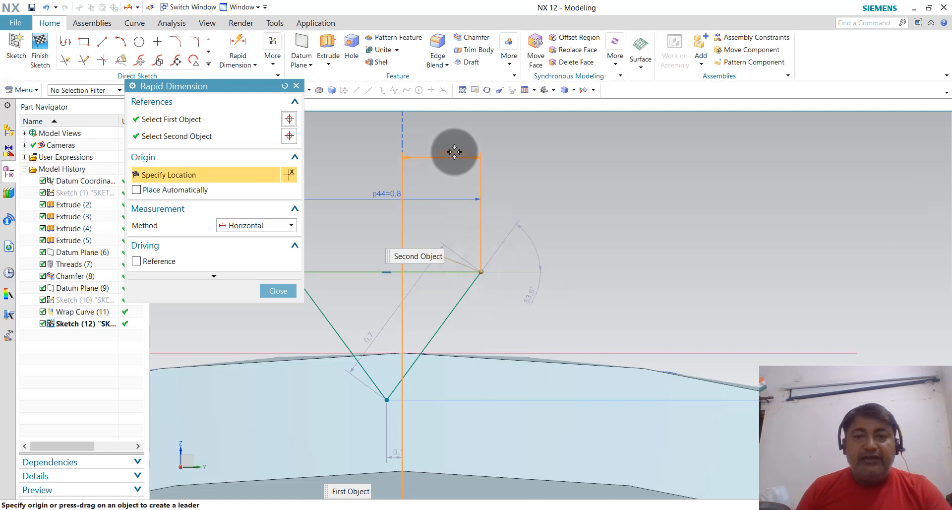
pyautogui.click(505, 124)
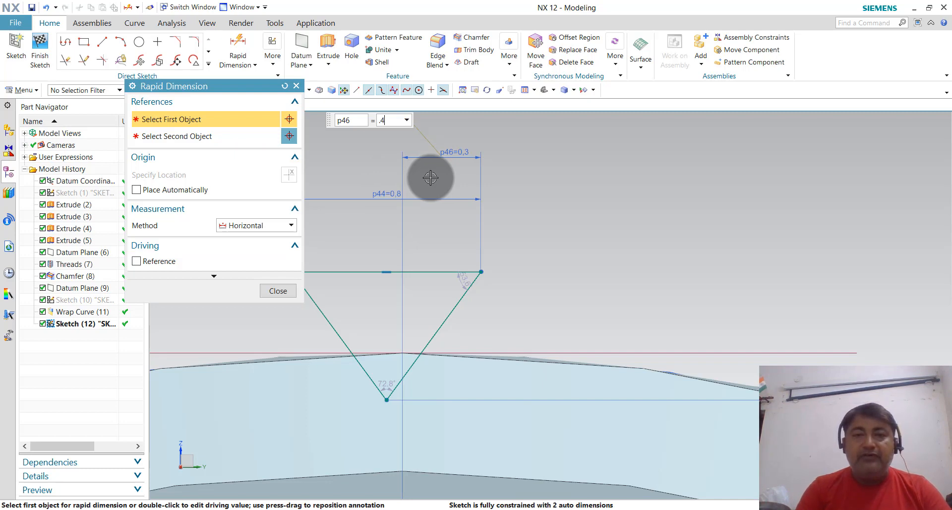
pyautogui.press('Return')
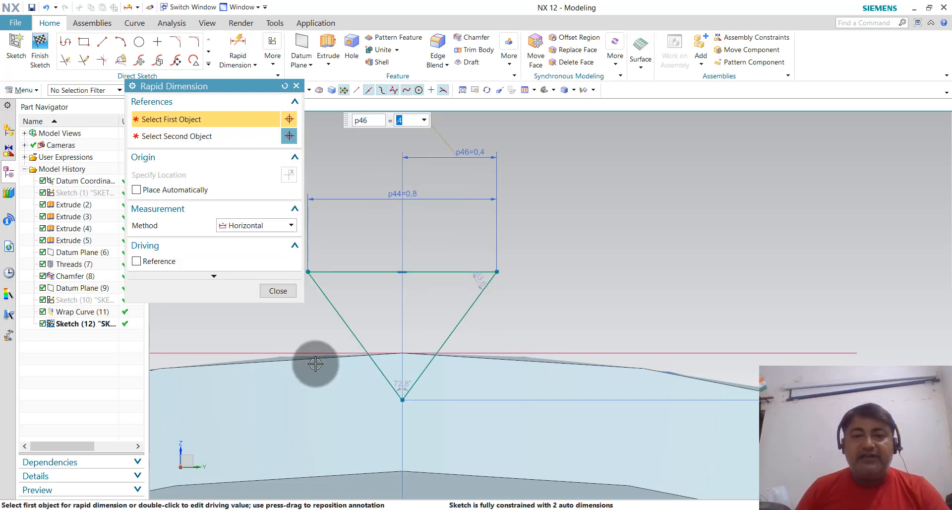
pyautogui.click(278, 290)
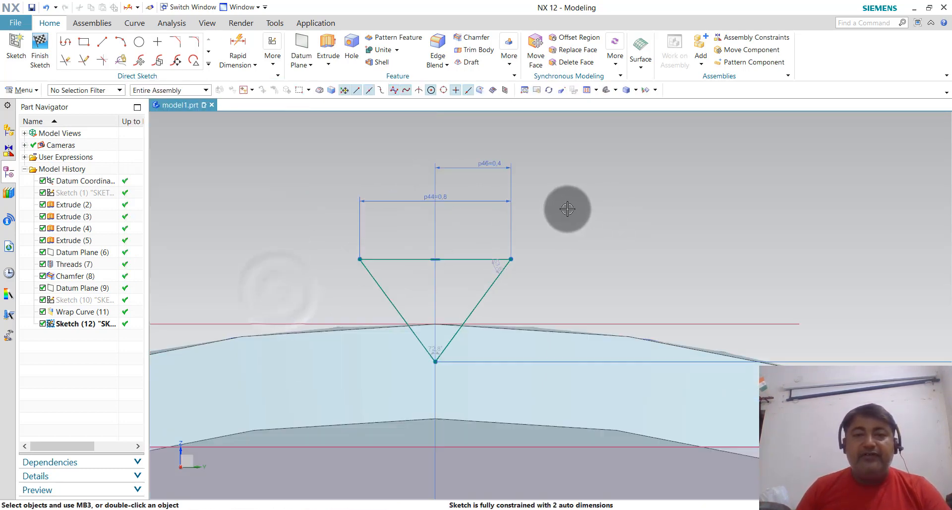
# - Set the angle between the triangle's horizontal side and its right slanted side to 60°
pyautogui.scroll(2, 510, 268)
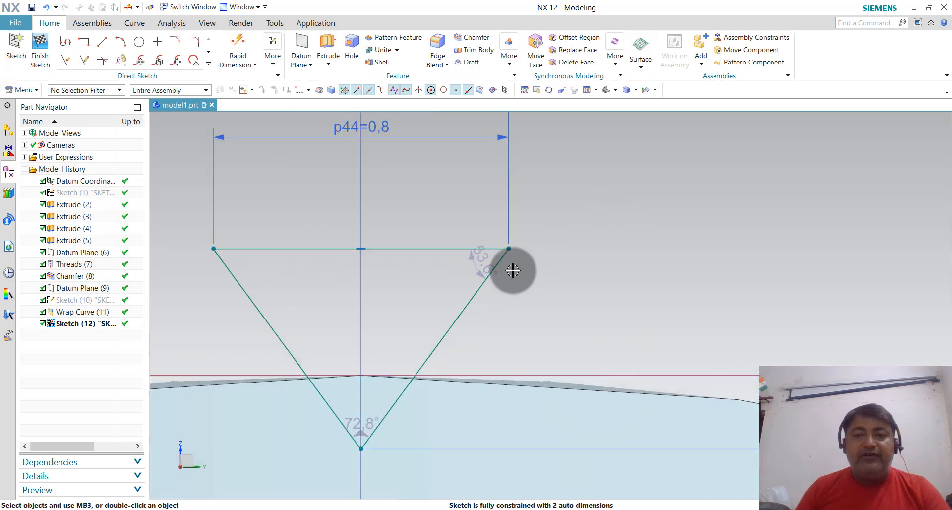
pyautogui.doubleClick(487, 267)
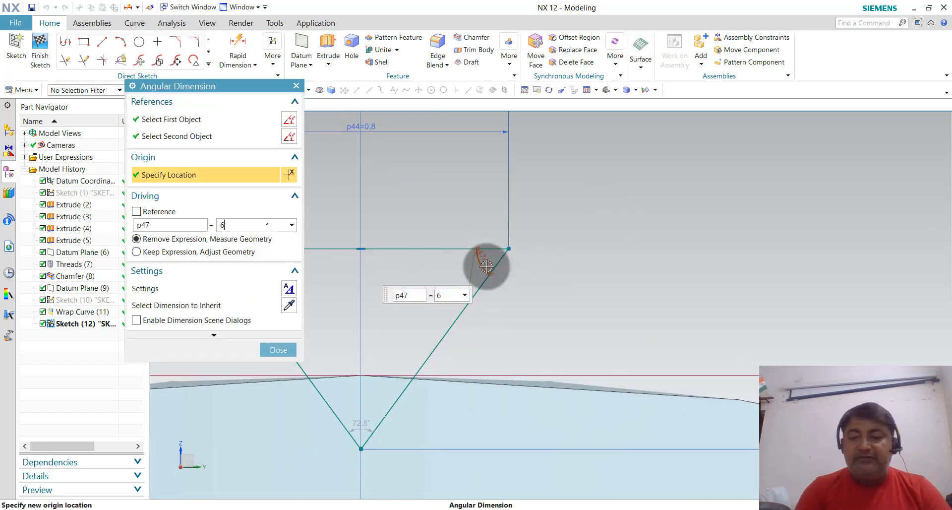
pyautogui.write('60')
pyautogui.press('Return')
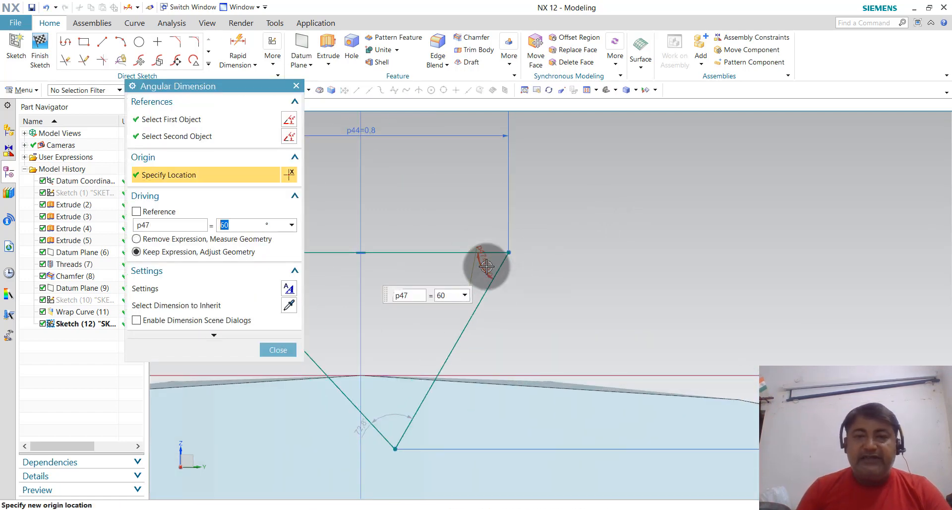
pyautogui.click(277, 350)
pyautogui.scroll(-2, 565, 278)
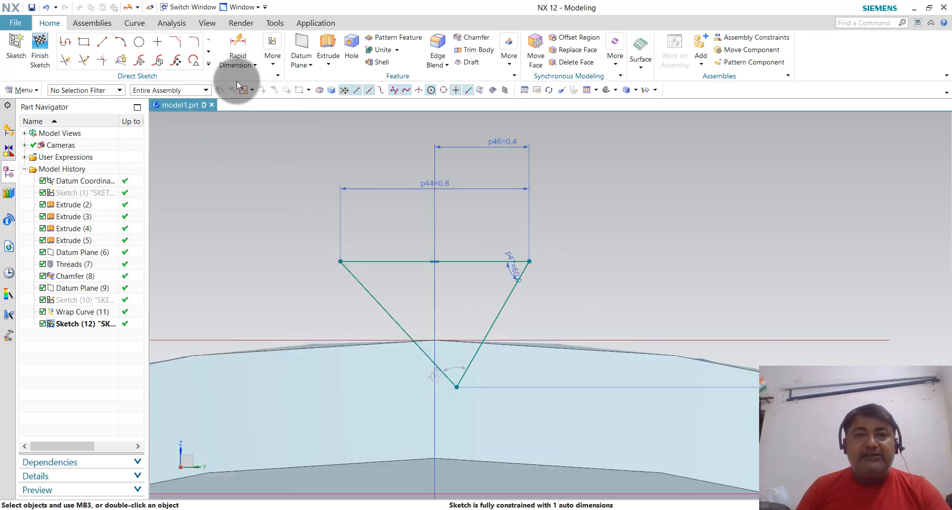
# - Apply an equal length constraint between the triangle's horizontal side and its right slanted side
pyautogui.click(272, 57)
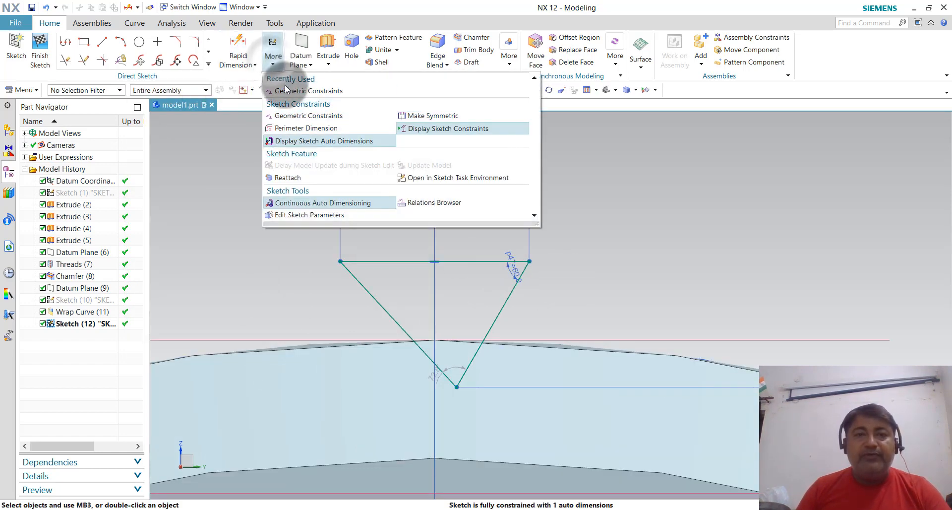
pyautogui.click(380, 114)
pyautogui.click(477, 307)
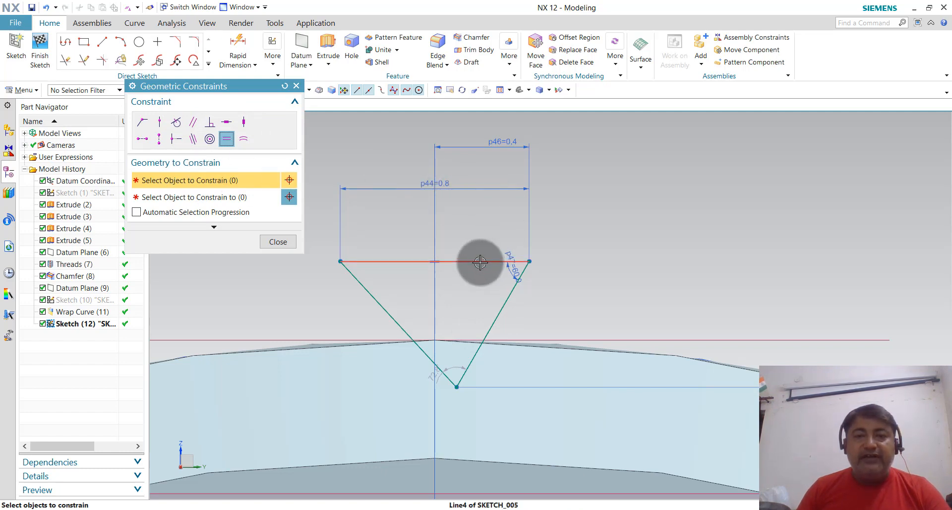
pyautogui.click(149, 197)
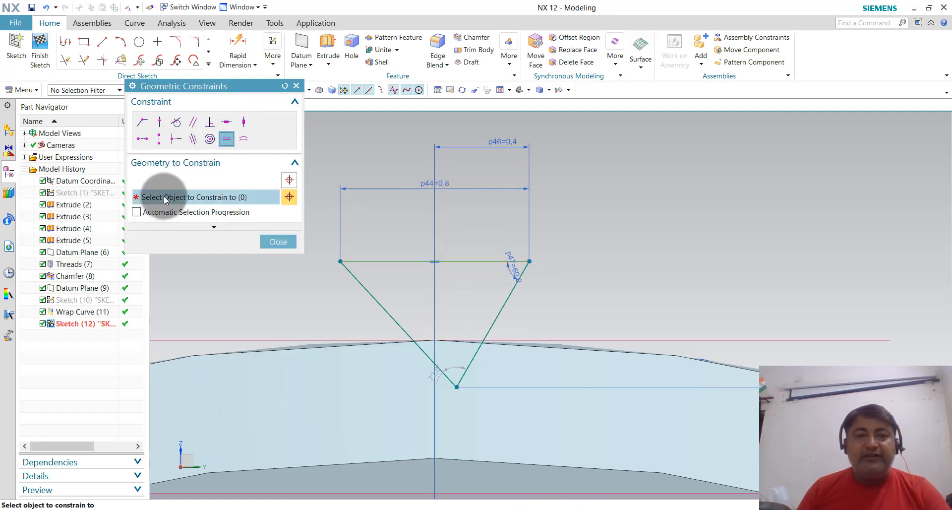
pyautogui.click(498, 311)
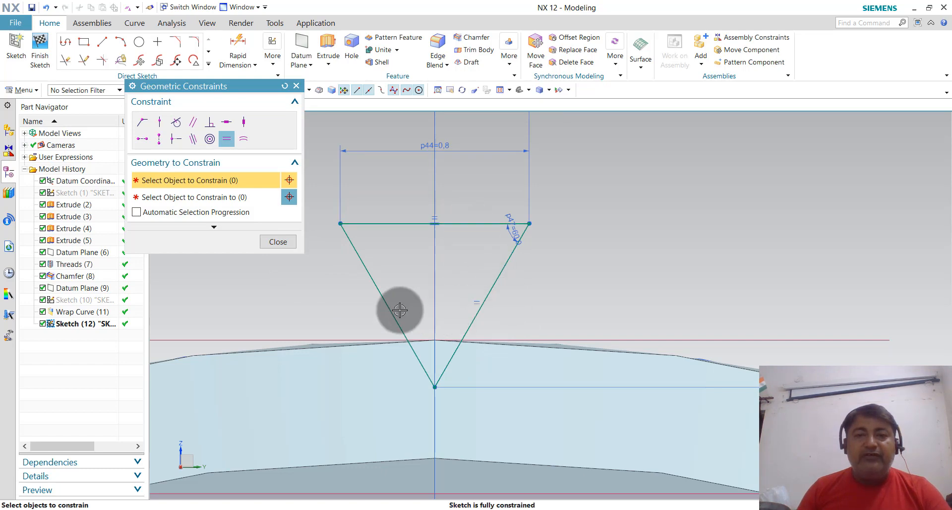
# - Try to add an equal length constraint between the triangle's horizontal side and its left slanted side
pyautogui.click(384, 223)
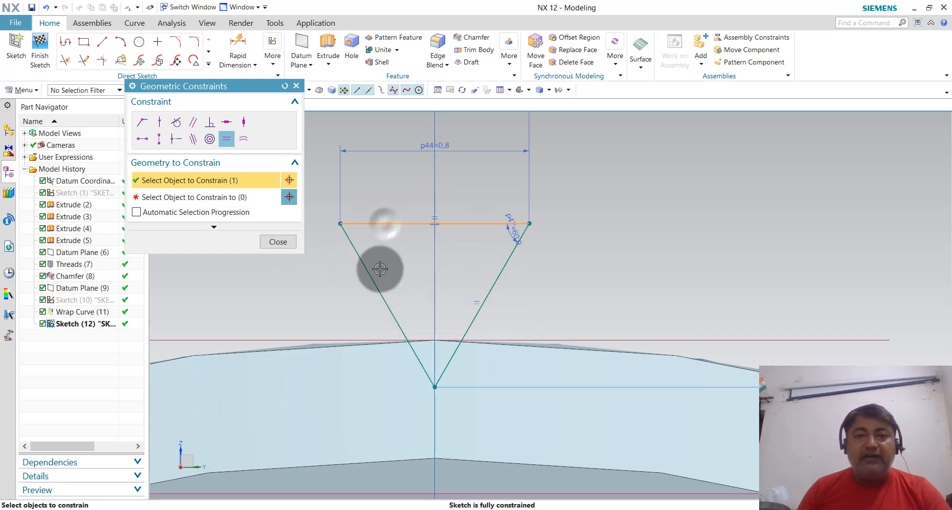
pyautogui.click(216, 197)
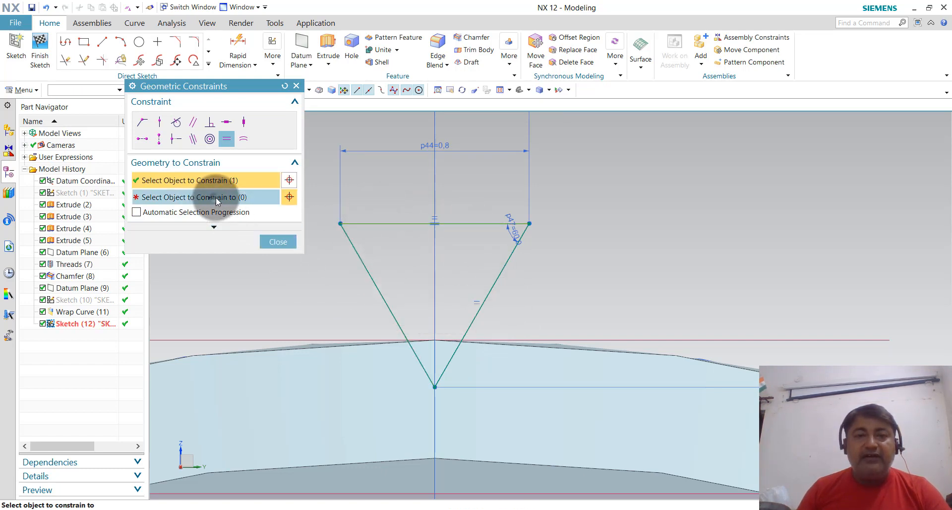
pyautogui.click(383, 298)
pyautogui.click(474, 292)
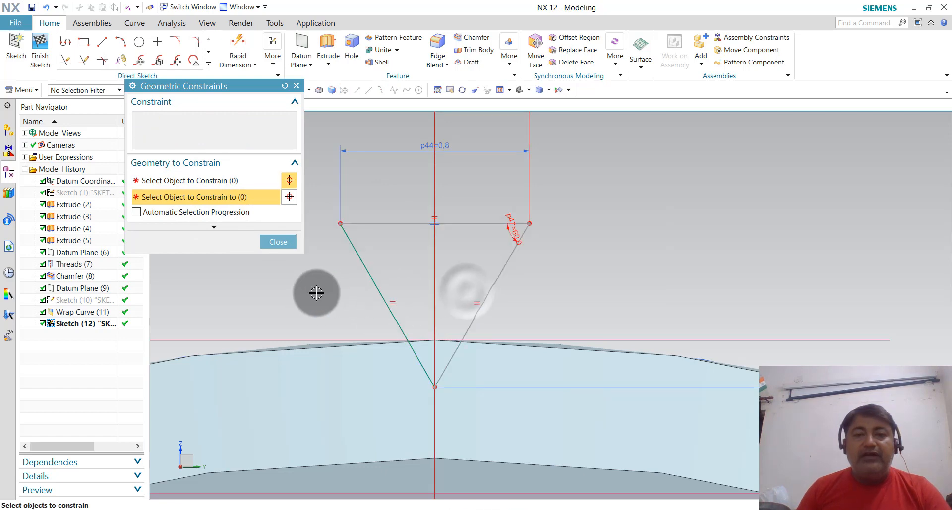
pyautogui.click(272, 241)
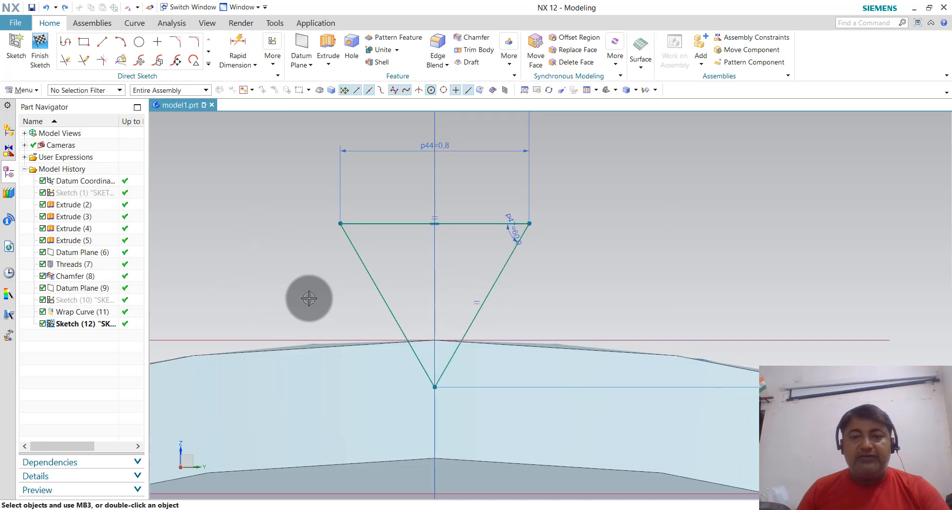
# - Set the height of the triangle's lower tip above the horizontal axis to 7.5 mm
pyautogui.scroll(-3, 434, 204)
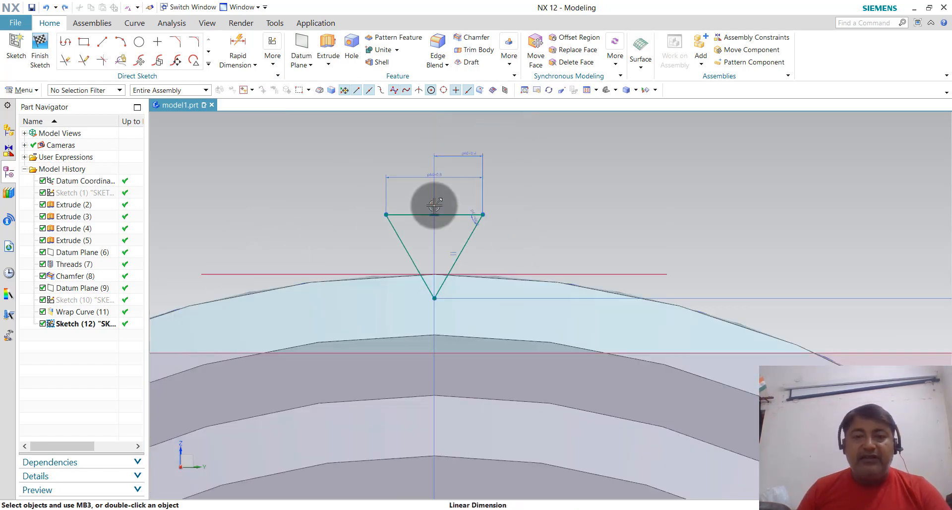
pyautogui.scroll(-1, 434, 204)
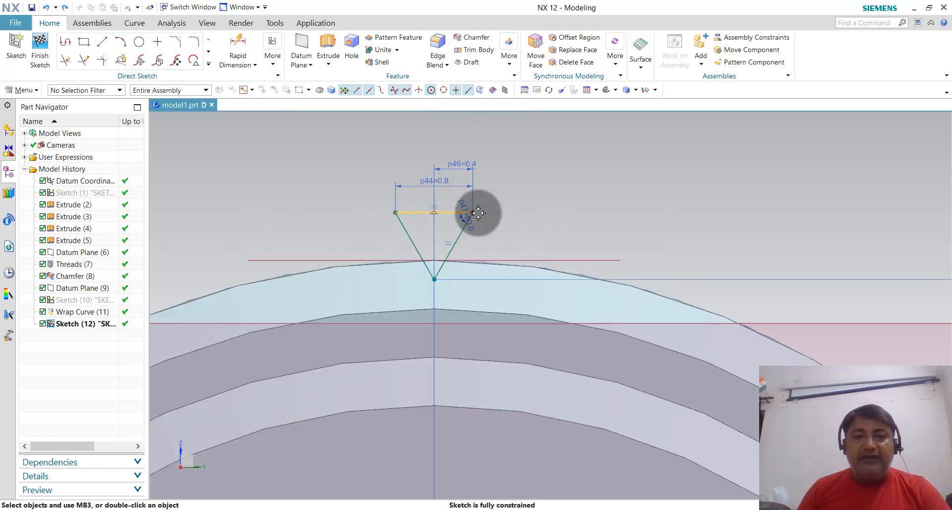
pyautogui.scroll(-5, 486, 204)
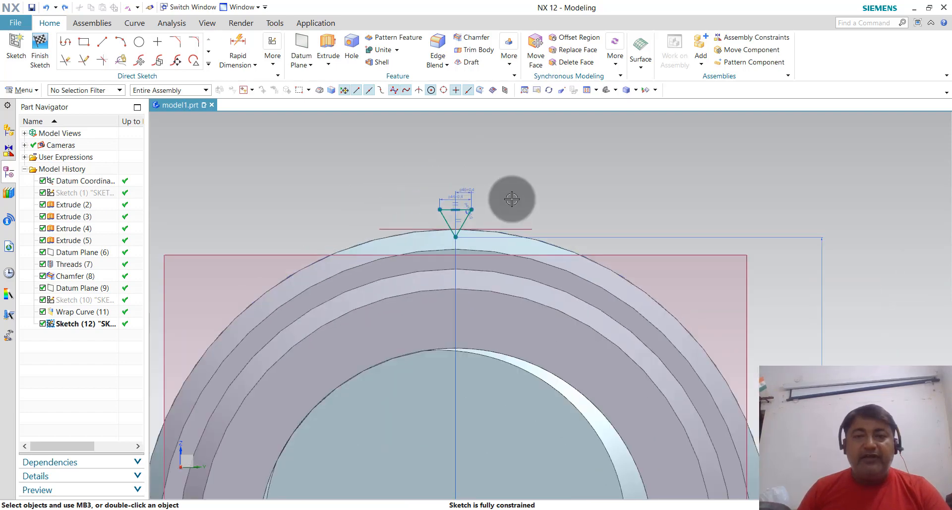
pyautogui.scroll(-2, 542, 191)
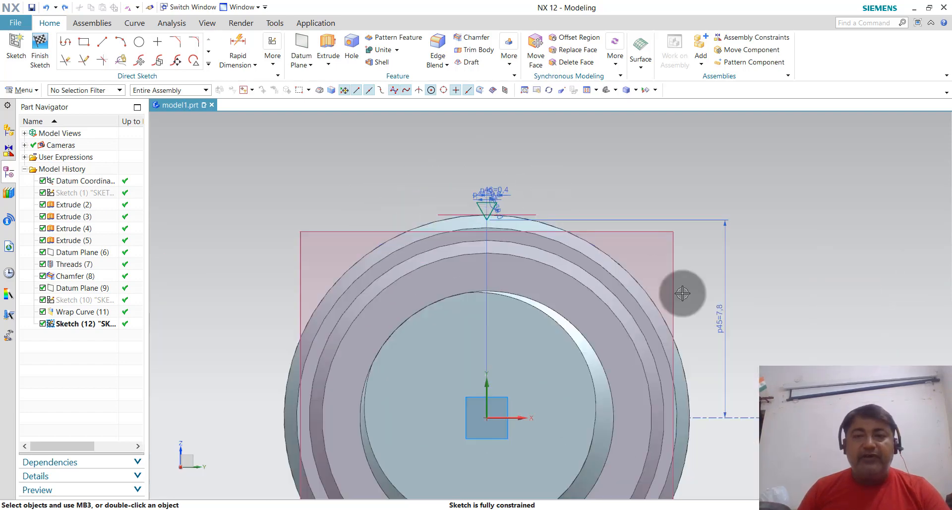
pyautogui.doubleClick(721, 324)
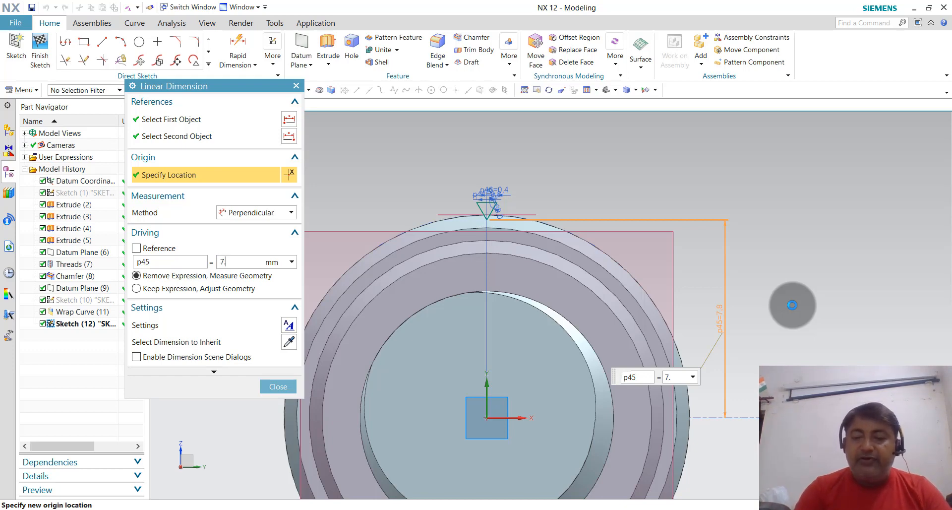
pyautogui.press('Return')
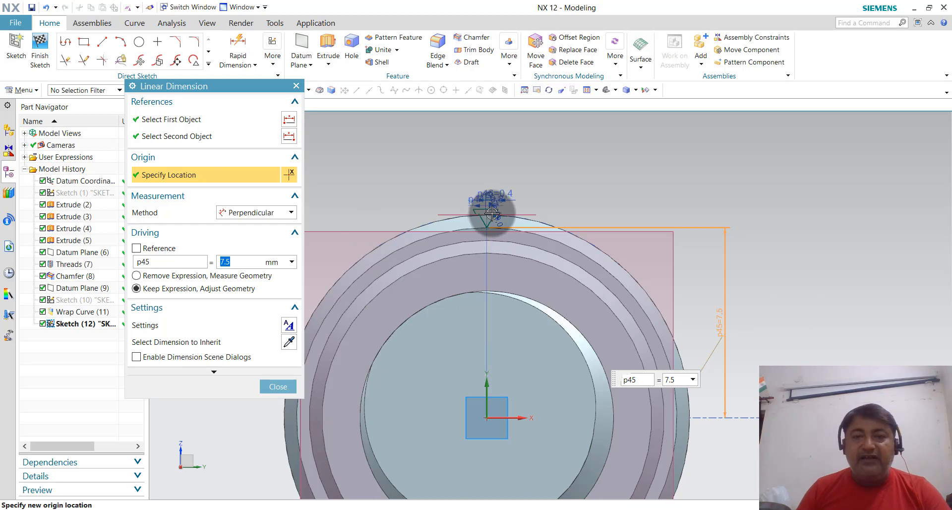
# - Try a height of 7.6 mm for the triangle's lower tip, and restore it to 7.8 mm
pyautogui.scroll(3, 508, 217)
pyautogui.scroll(-2, 502, 164)
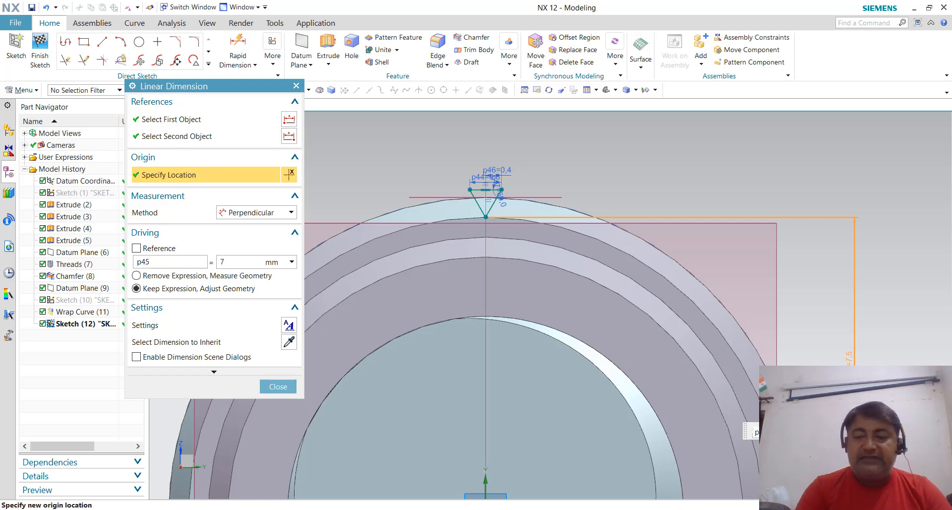
pyautogui.press('Return')
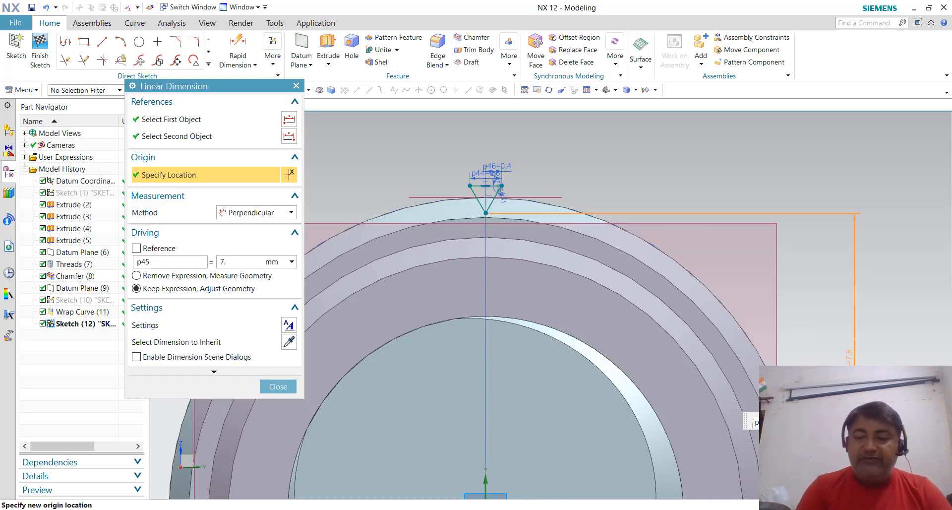
pyautogui.press('Return')
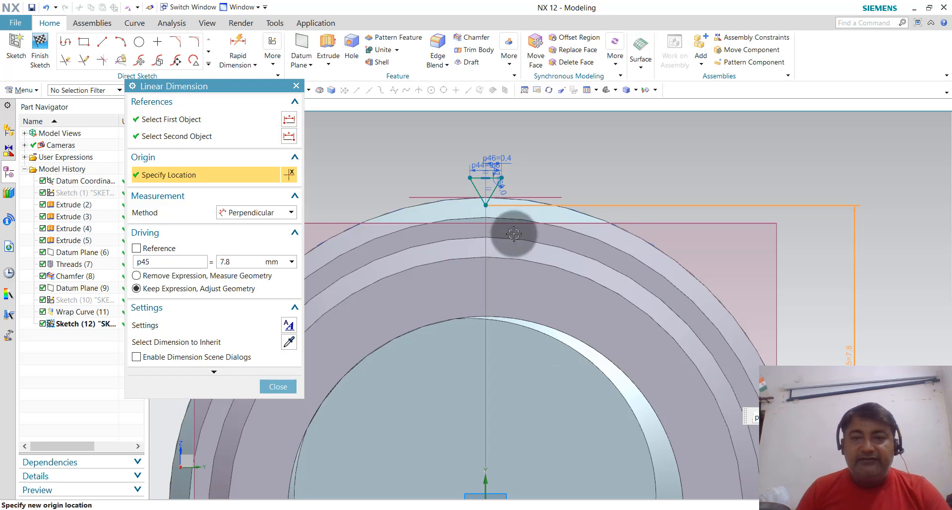
pyautogui.scroll(5, 491, 189)
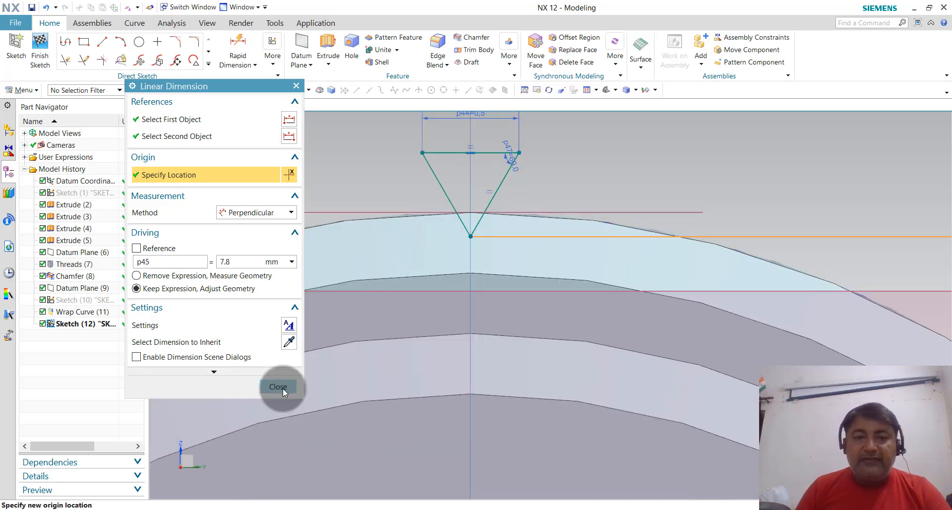
pyautogui.click(278, 387)
pyautogui.scroll(-5, 521, 193)
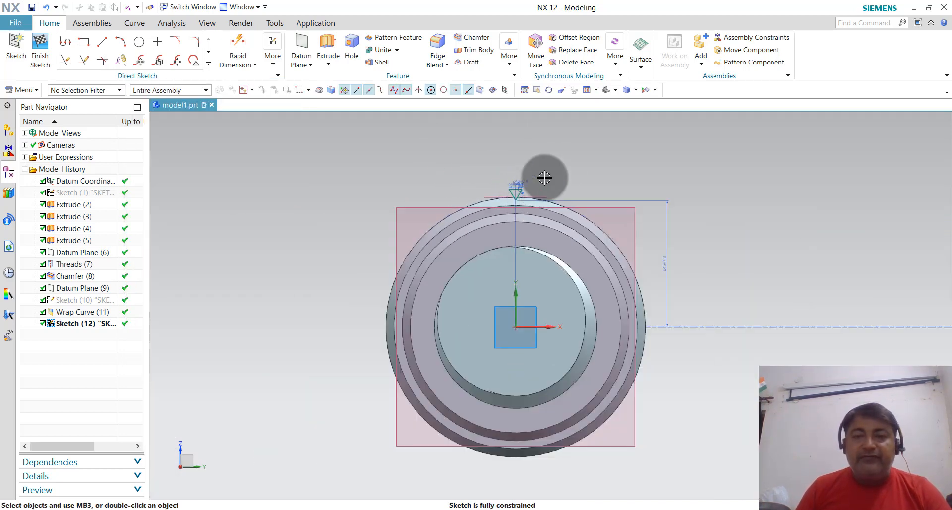
# - Finish the triangle sketch and inspect its position against the curve wrapped on the head
pyautogui.click(40, 49)
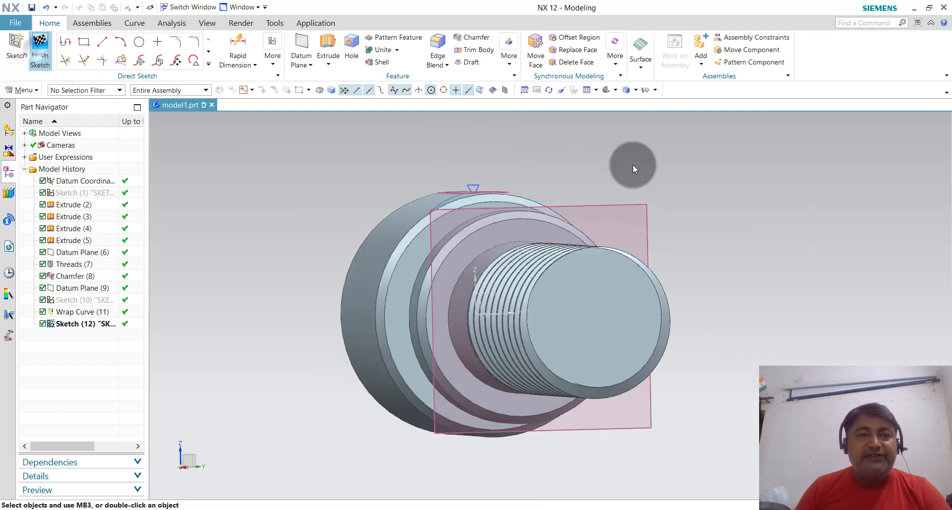
pyautogui.scroll(2, 431, 188)
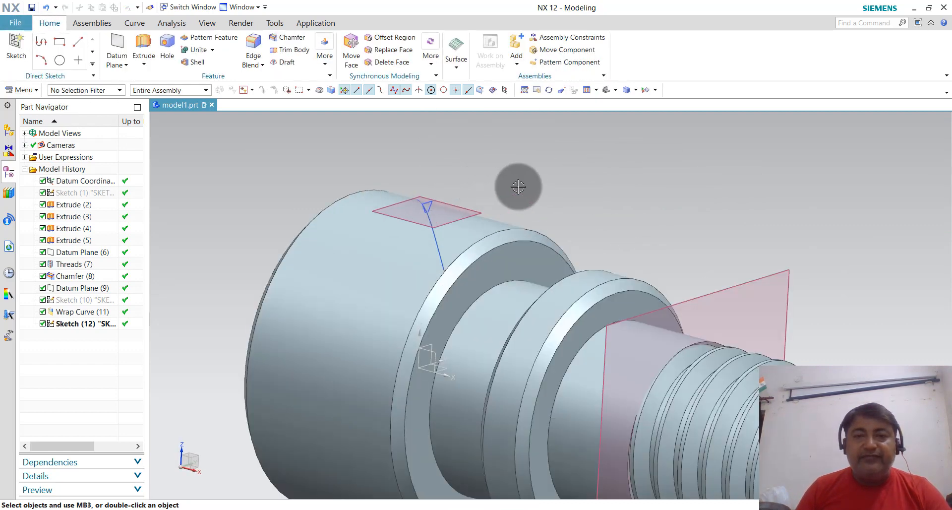
pyautogui.scroll(1, 518, 187)
pyautogui.moveTo(519, 187); pyautogui.dragTo(499, 189, button='middle')
pyautogui.scroll(3, 469, 194)
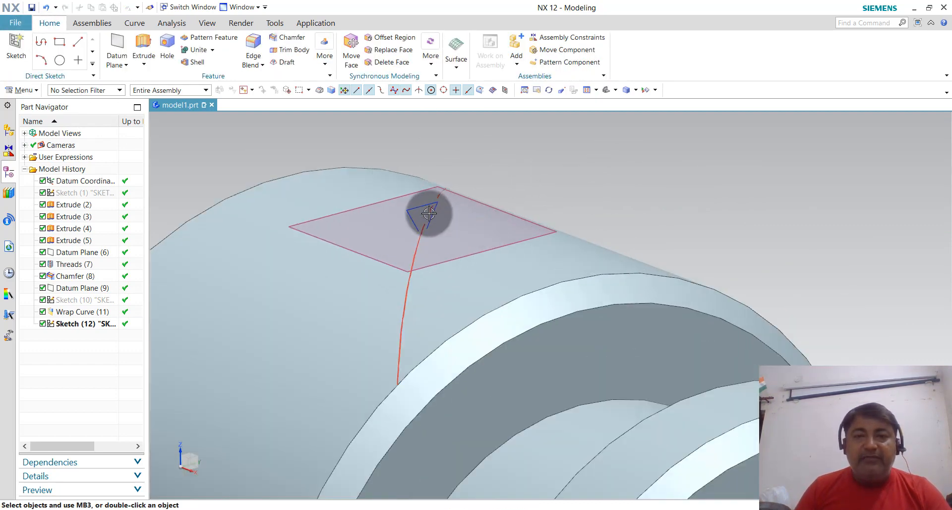
pyautogui.scroll(-3, 414, 218)
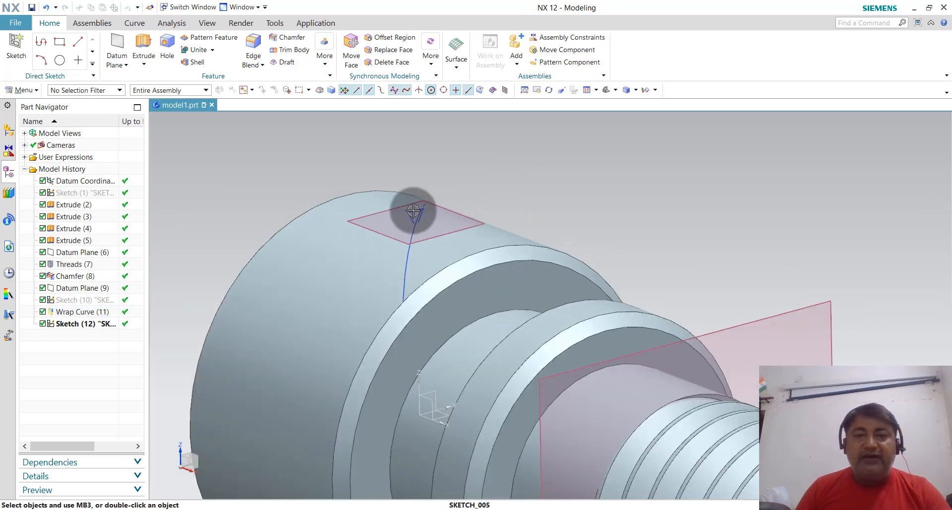
pyautogui.scroll(-1, 465, 184)
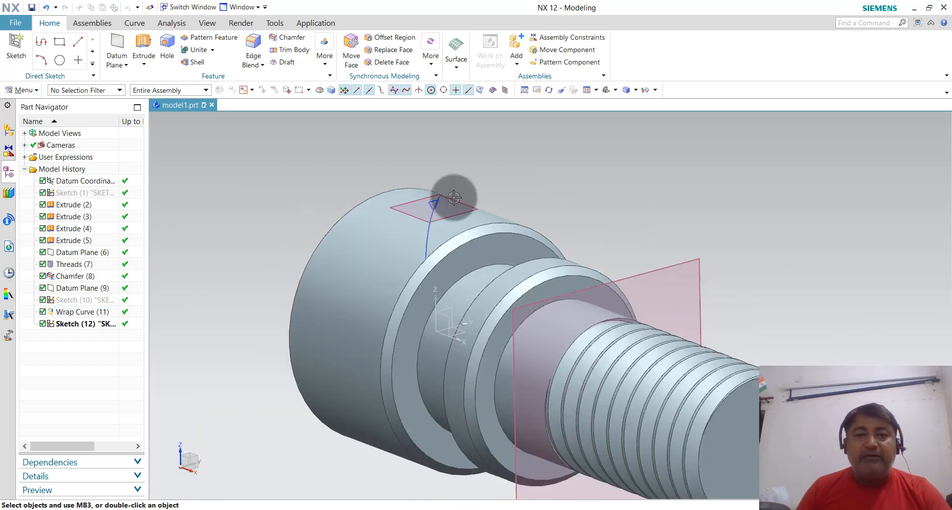
# - Sweep the triangular profile along the curve wrapped on the head, using Swept with the three triangle lines as the section
pyautogui.click(325, 49)
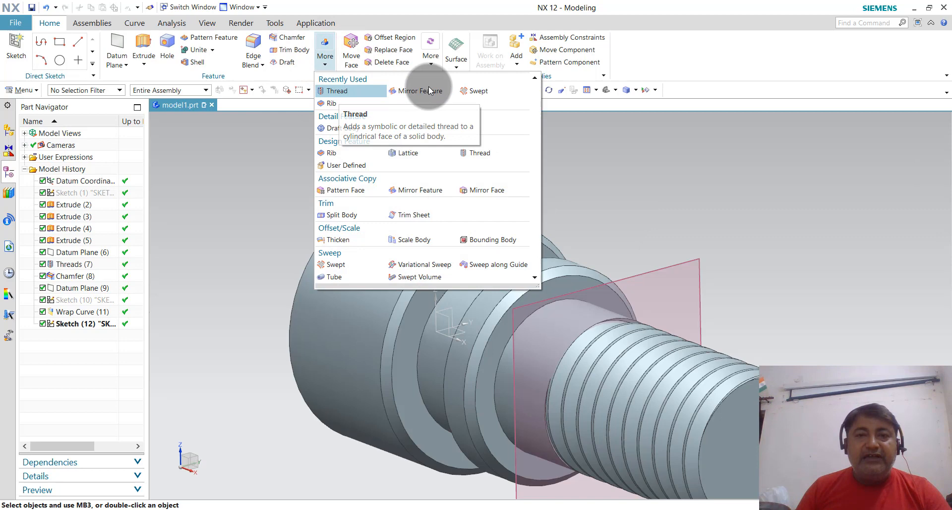
pyautogui.click(477, 90)
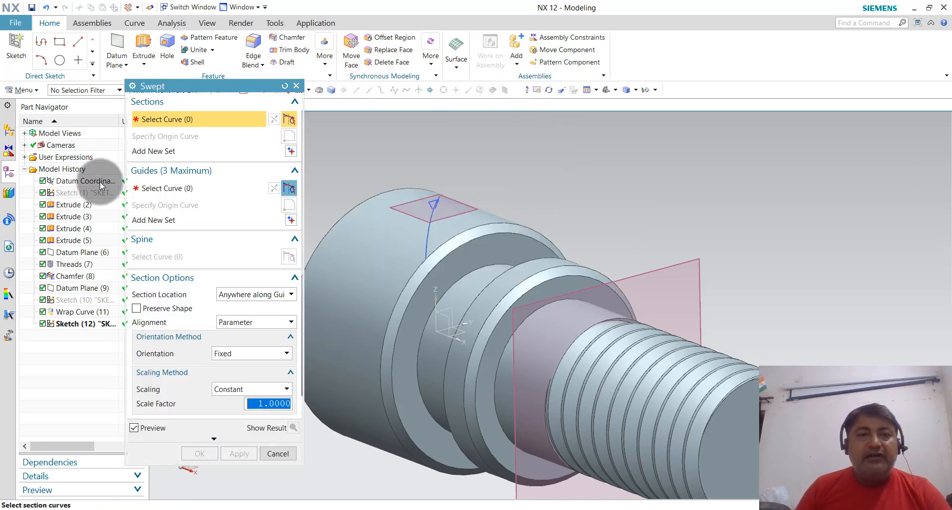
pyautogui.scroll(3, 447, 198)
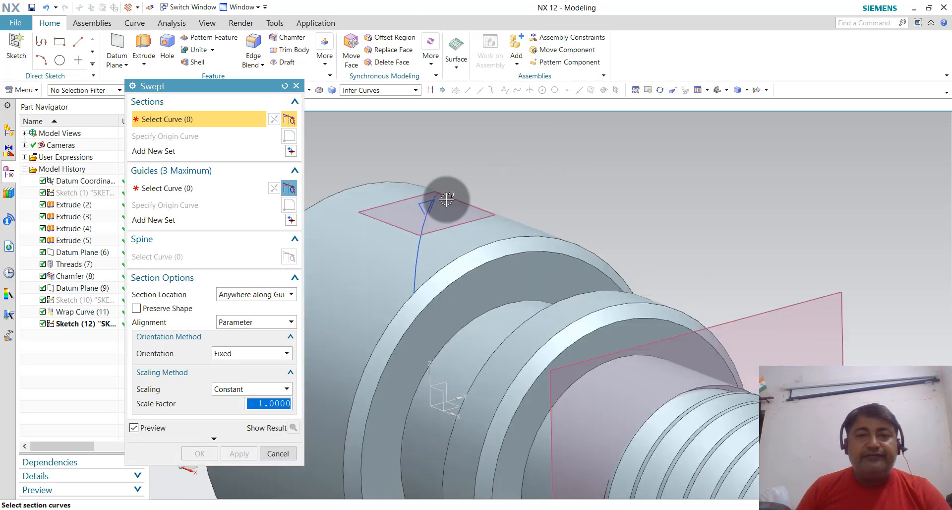
pyautogui.scroll(2, 444, 198)
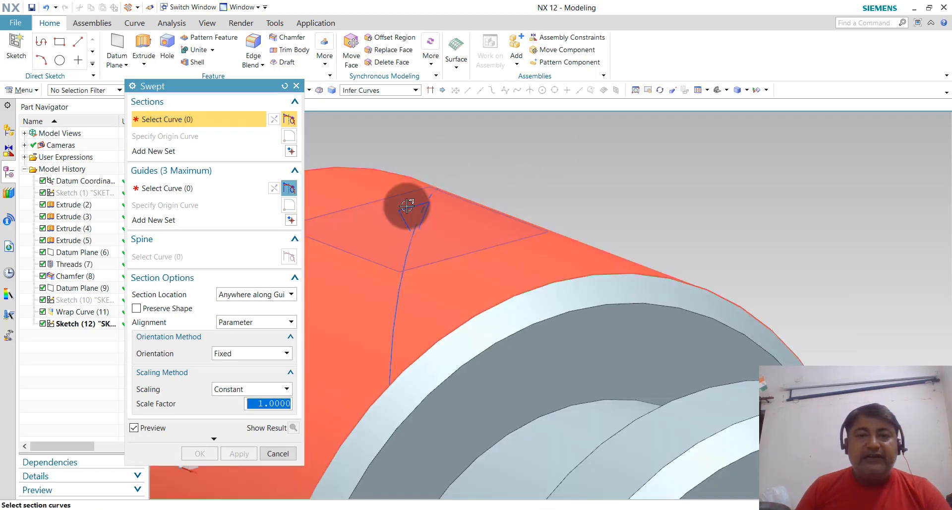
pyautogui.click(406, 208)
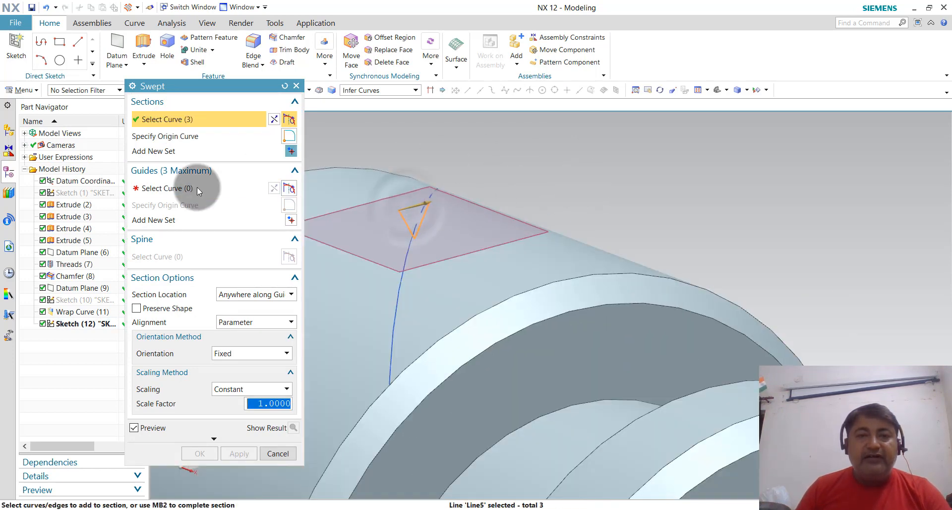
pyautogui.click(183, 188)
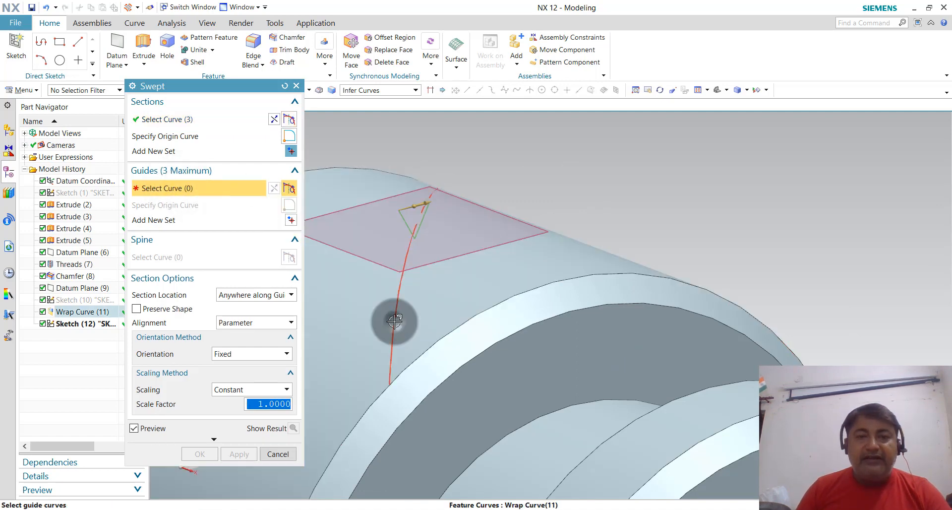
pyautogui.click(395, 321)
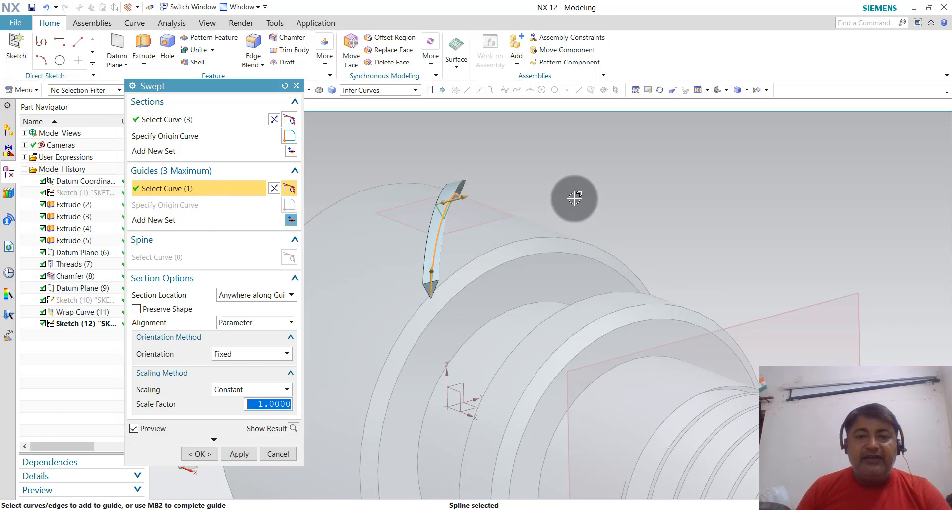
pyautogui.moveTo(575, 198)
pyautogui.mouseDown(button='middle')
pyautogui.moveTo(561, 176)
pyautogui.moveTo(561, 189)
pyautogui.mouseUp(button='middle')
pyautogui.scroll(3, 483, 317)
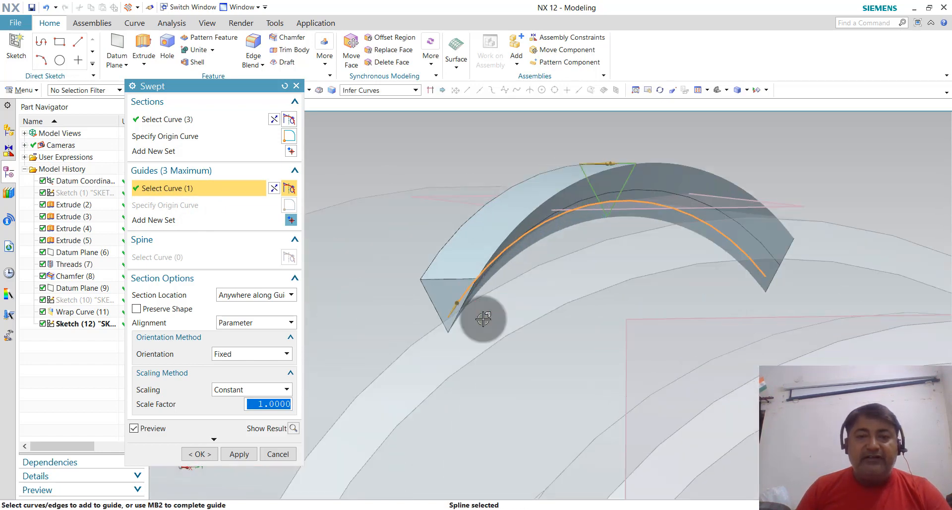
pyautogui.click(239, 454)
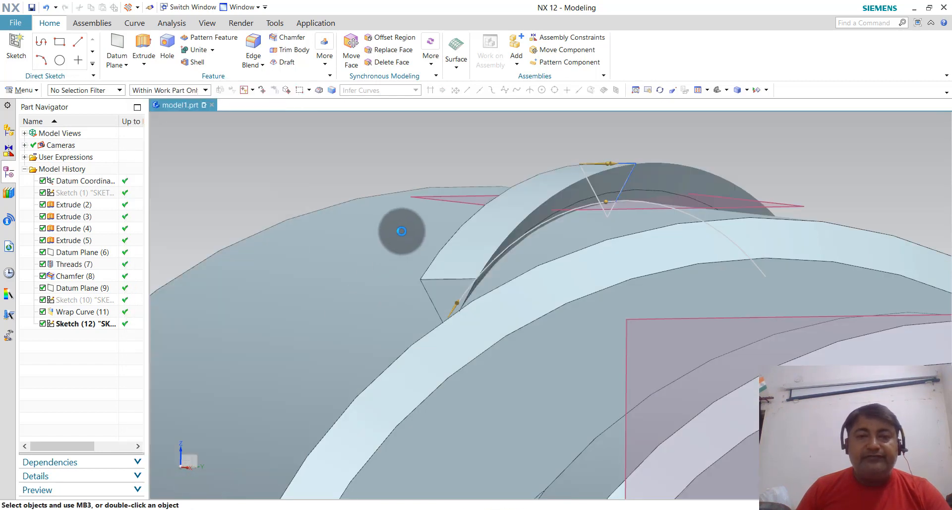
# - Examine how the ends of the swept triangular body sit against the head's surface and chamfered edges
pyautogui.scroll(-10, 401, 206)
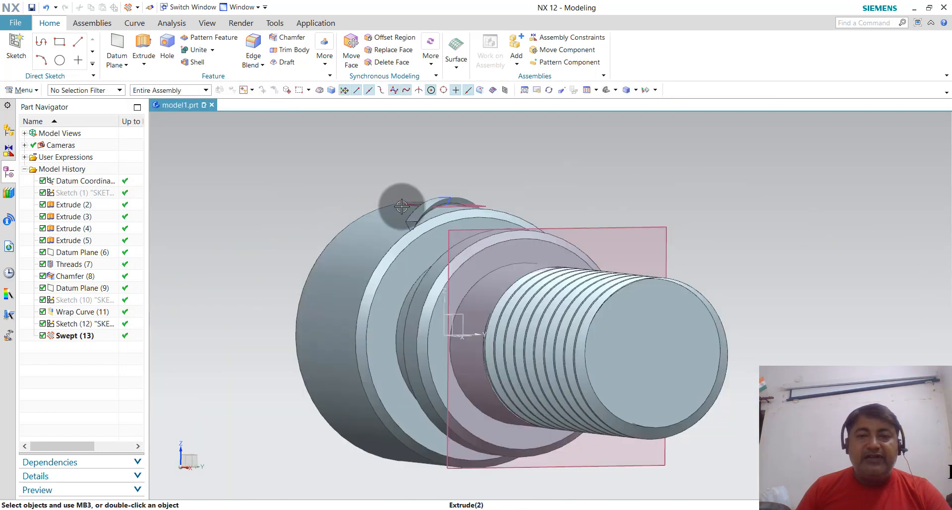
pyautogui.moveTo(552, 178); pyautogui.dragTo(654, 211, button='middle')
pyautogui.scroll(5, 486, 278)
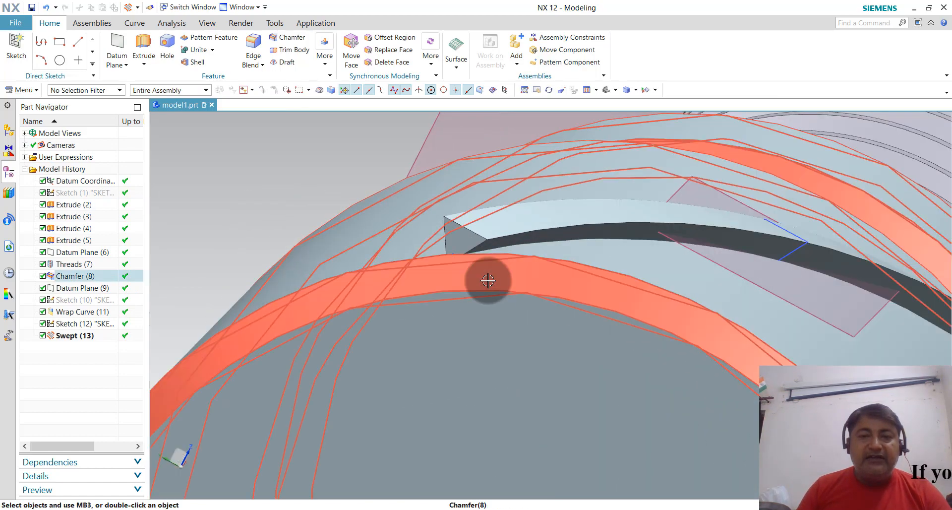
pyautogui.scroll(-7, 376, 237)
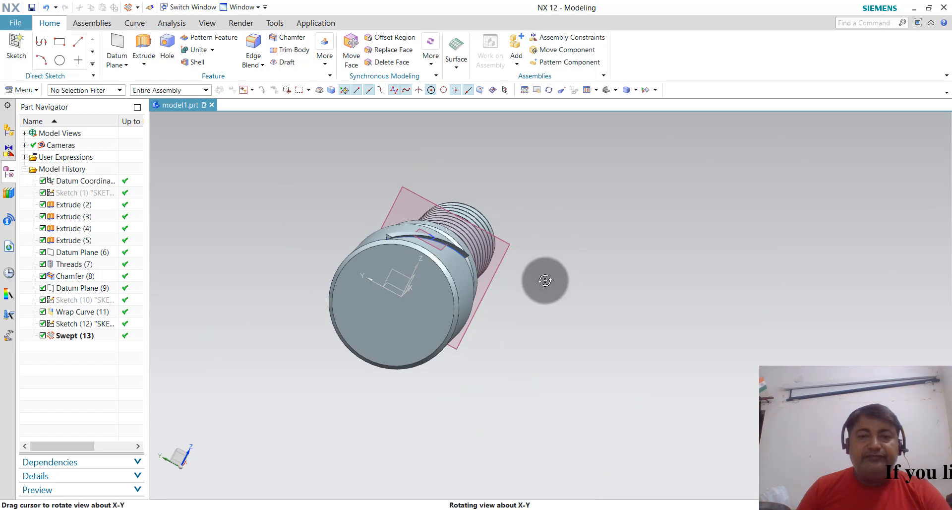
pyautogui.moveTo(542, 279); pyautogui.dragTo(477, 272, button='middle')
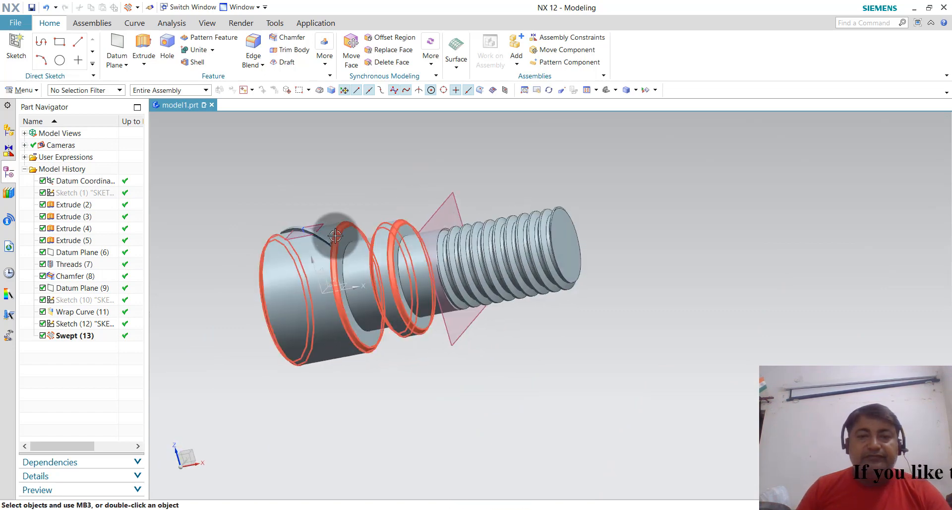
pyautogui.scroll(6, 334, 229)
pyautogui.scroll(-6, 334, 229)
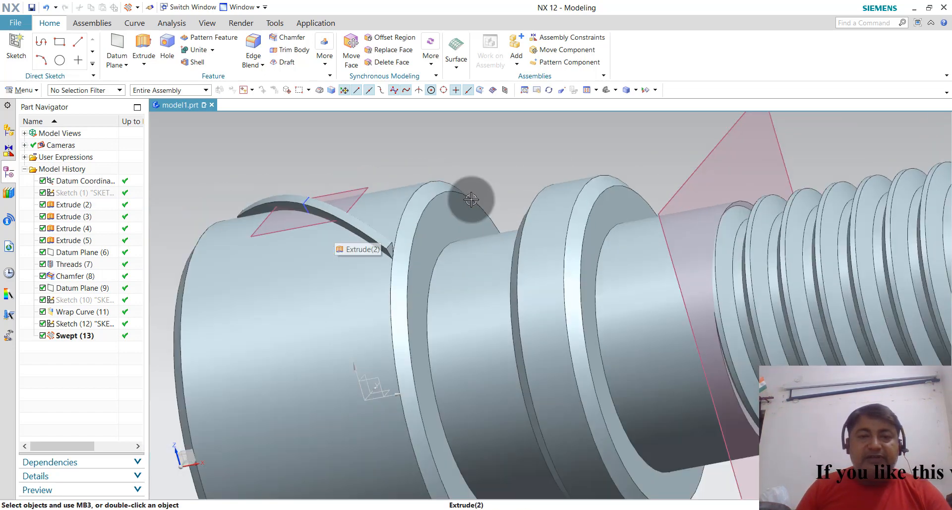
# - Edit the triangle sketch to set the lower tip's height above the horizontal axis to 7.6 mm, and finish the sketch
pyautogui.doubleClick(83, 324)
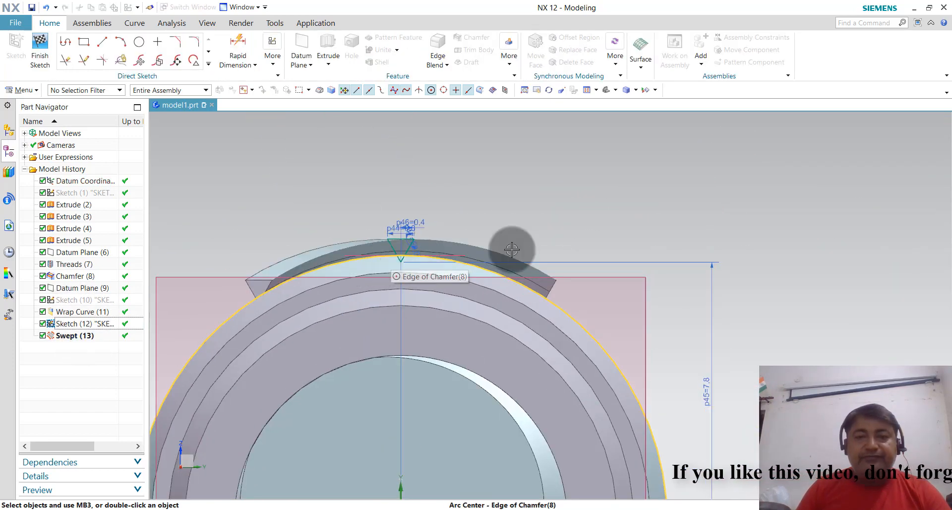
pyautogui.scroll(-2, 620, 237)
pyautogui.doubleClick(653, 328)
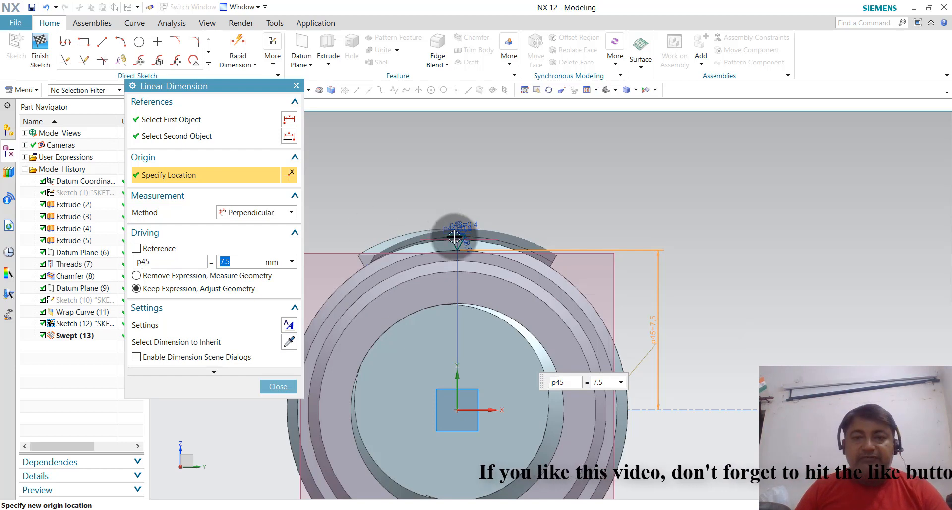
pyautogui.scroll(6, 457, 230)
pyautogui.scroll(-6, 495, 229)
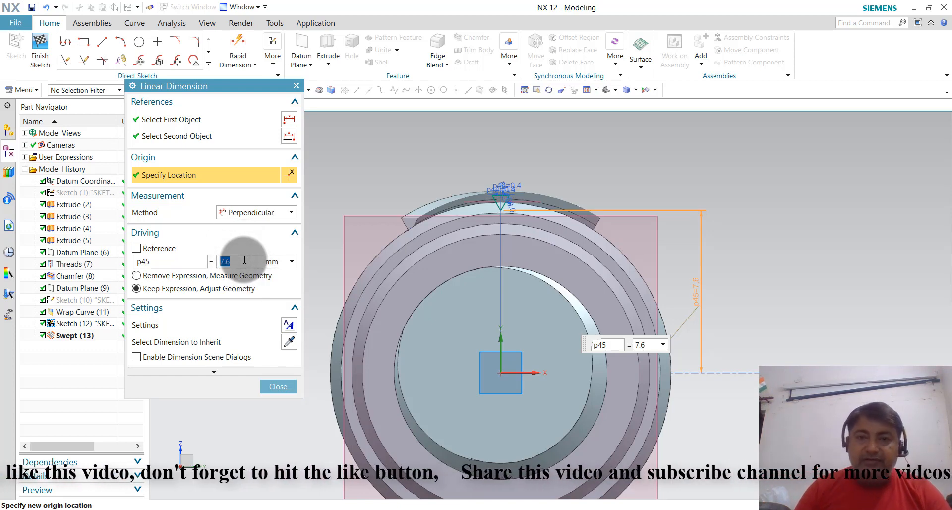
pyautogui.click(269, 390)
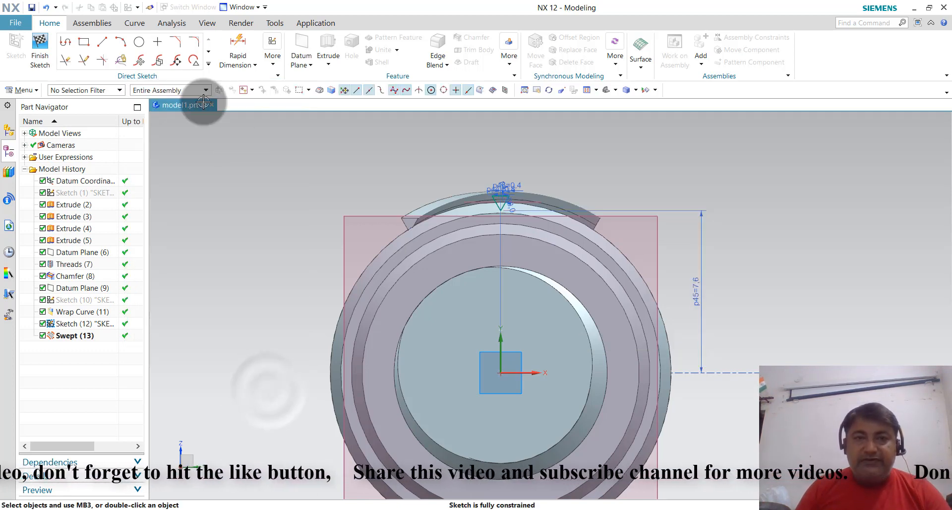
pyautogui.click(39, 52)
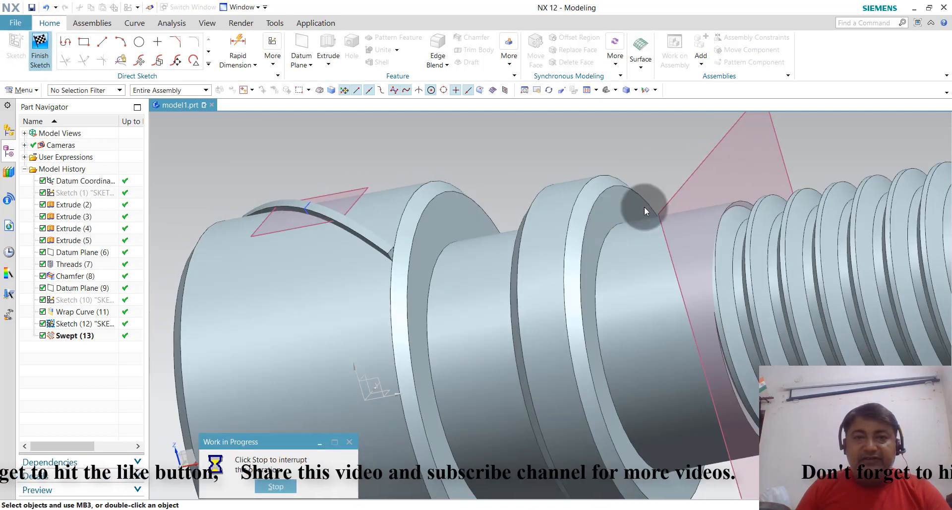
# - Check the updated sweep's depth into the head at its ends and along the wrapped curve
pyautogui.moveTo(378, 289)
pyautogui.mouseDown(button='middle')
pyautogui.moveTo(433, 251)
pyautogui.moveTo(399, 238)
pyautogui.moveTo(400, 247)
pyautogui.moveTo(419, 218)
pyautogui.moveTo(506, 219)
pyautogui.moveTo(471, 217)
pyautogui.mouseUp(button='middle')
pyautogui.scroll(-3, 420, 218)
pyautogui.scroll(5, 454, 212)
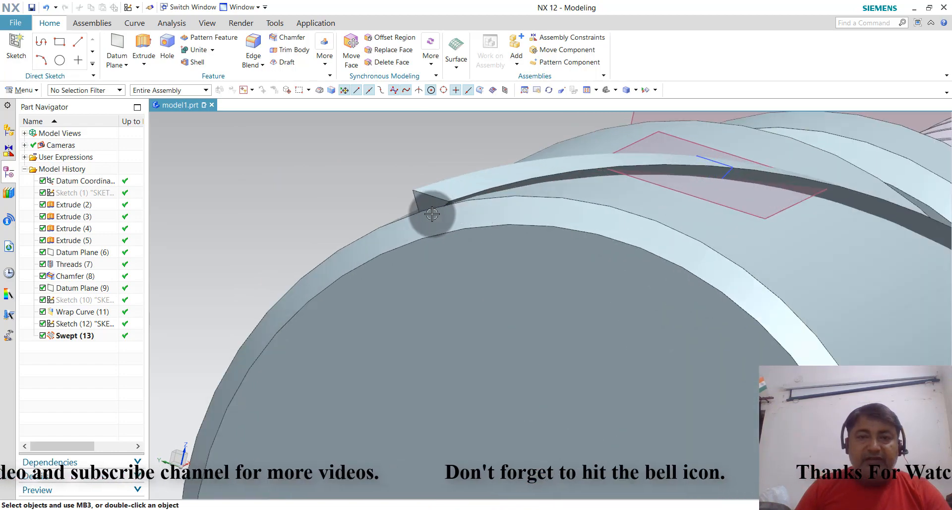
pyautogui.scroll(-3, 427, 212)
pyautogui.scroll(2, 452, 211)
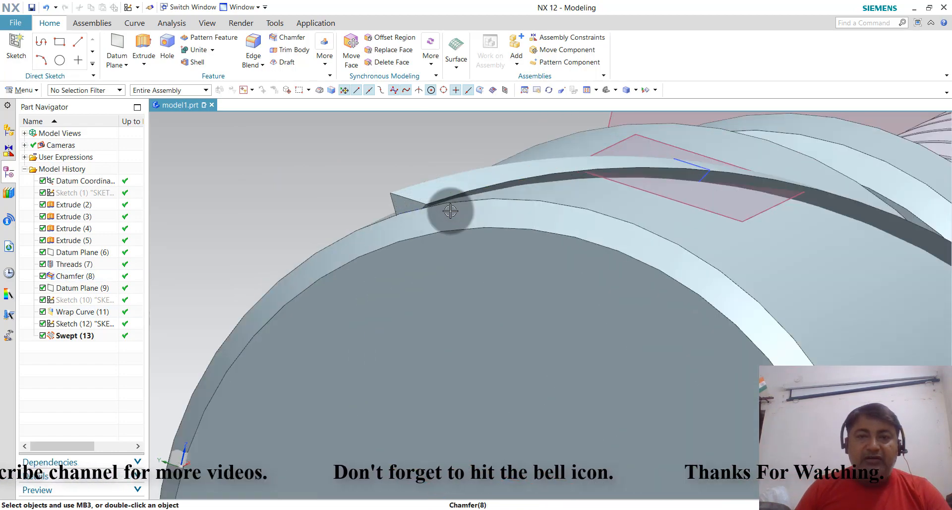
pyautogui.scroll(-4, 440, 211)
pyautogui.moveTo(731, 329); pyautogui.dragTo(543, 365, button='middle')
pyautogui.scroll(2, 519, 248)
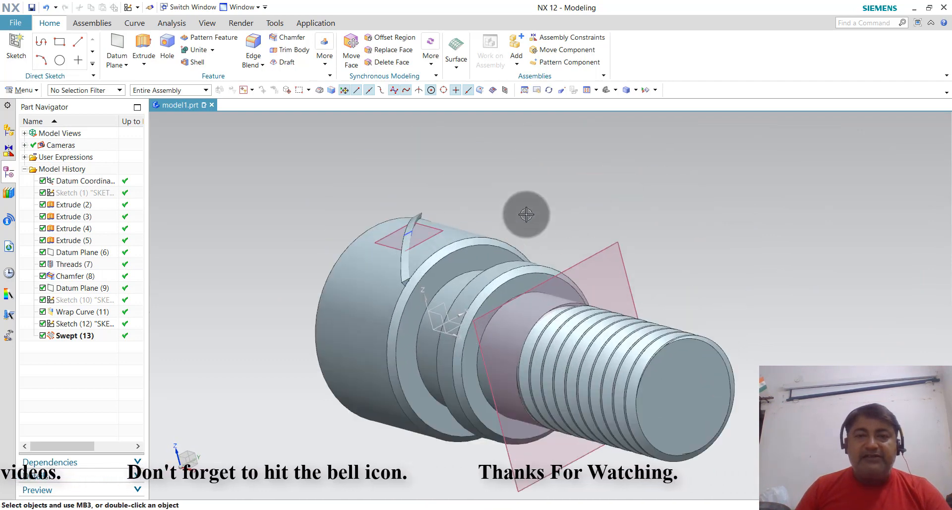
pyautogui.moveTo(523, 212); pyautogui.dragTo(539, 209, button='middle')
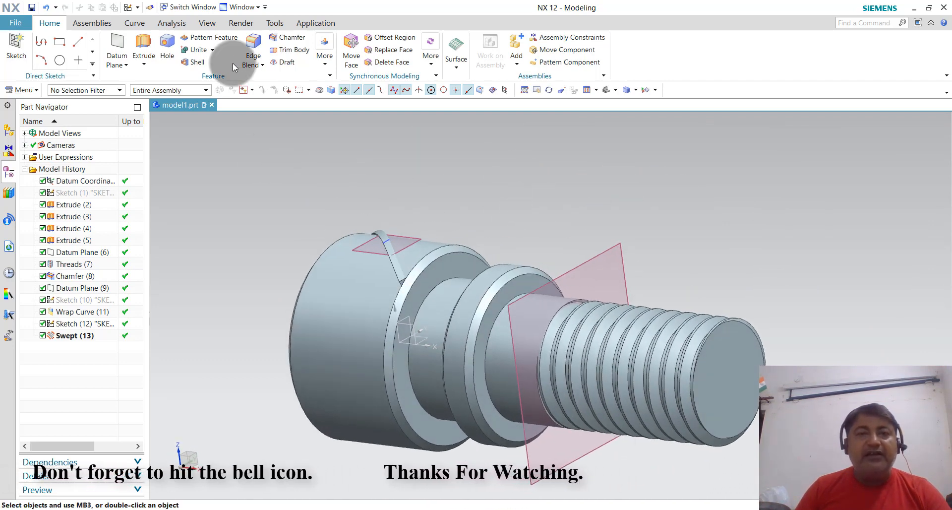
# - Mirror the swept triangular body about a vertical plane of the datum coordinate system to form a crossing pair on the head
pyautogui.click(323, 62)
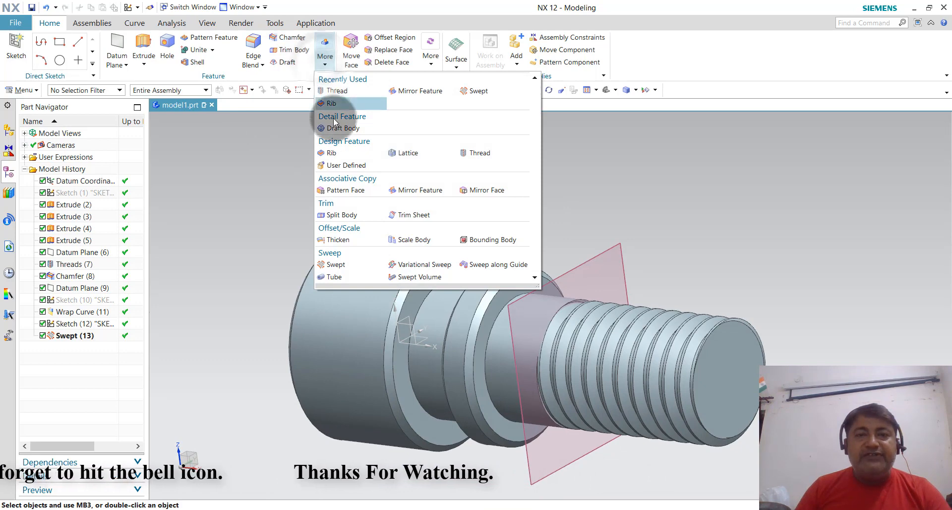
pyautogui.click(419, 190)
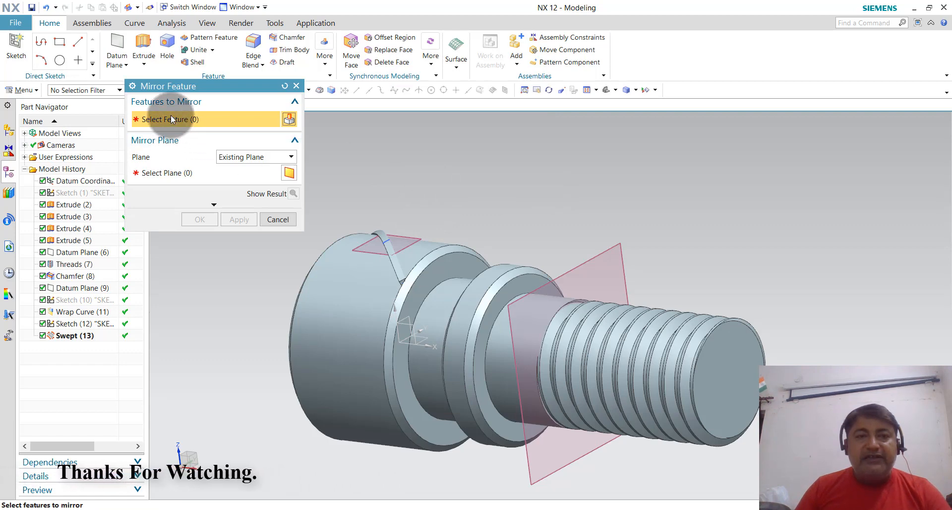
pyautogui.click(70, 336)
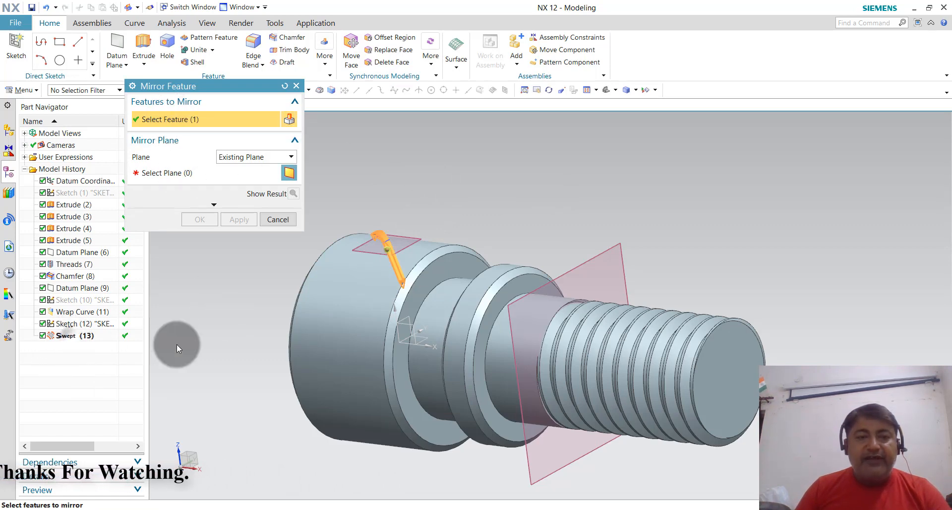
pyautogui.click(170, 173)
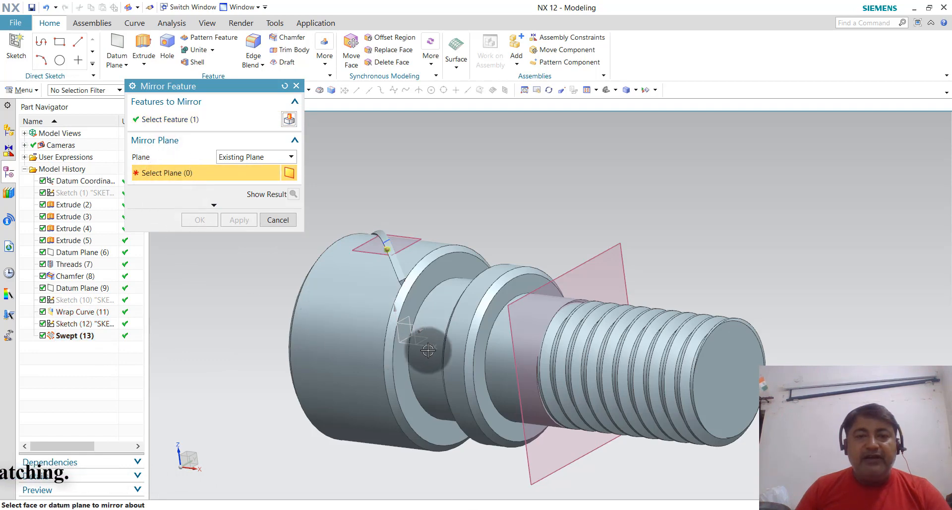
pyautogui.click(415, 328)
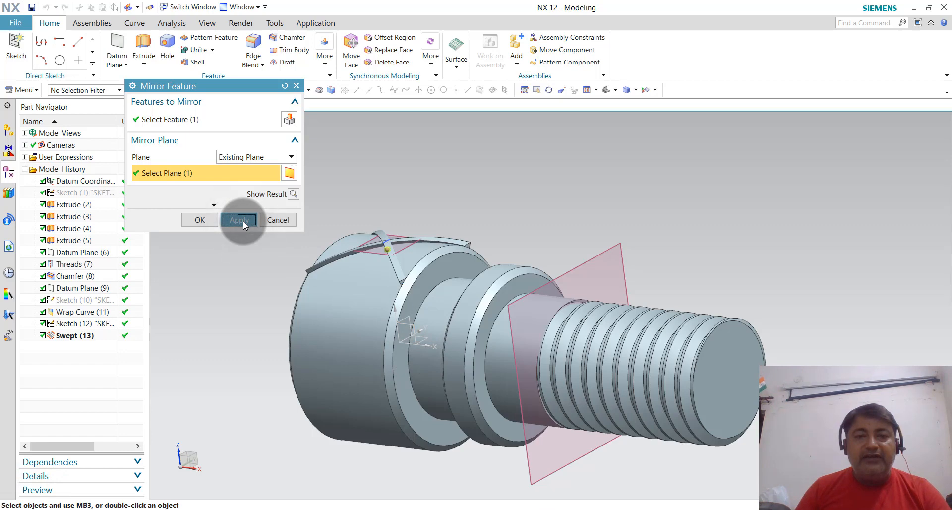
pyautogui.click(203, 218)
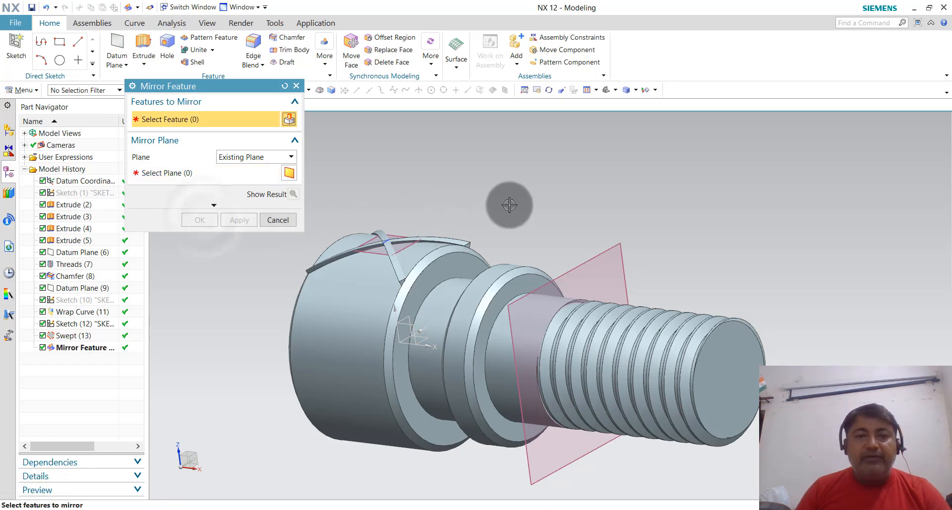
pyautogui.click(295, 219)
# - Subtract the swept triangular body and its mirrored copy from the bolt body to cut crossing grooves into the head
pyautogui.moveTo(478, 212); pyautogui.dragTo(482, 236, button='middle')
pyautogui.scroll(1, 473, 184)
pyautogui.moveTo(470, 188); pyautogui.dragTo(474, 171, button='middle')
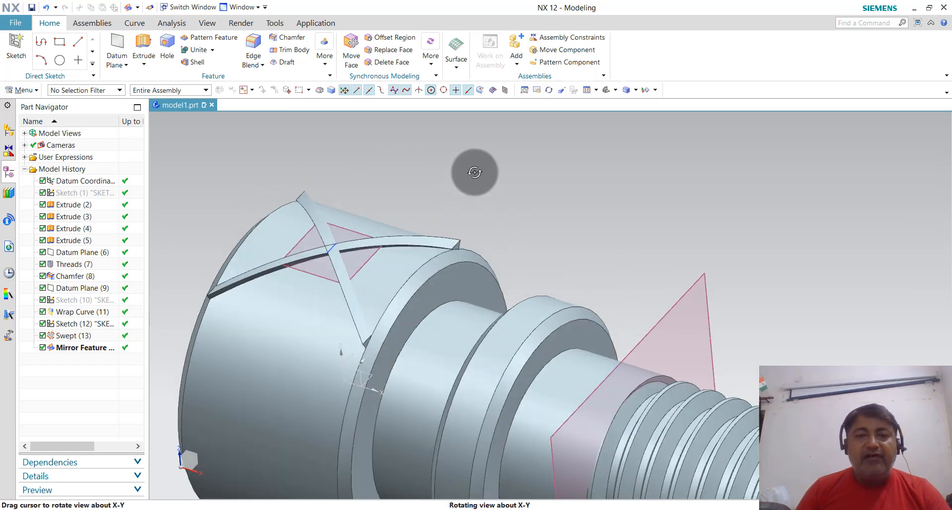
pyautogui.scroll(-2, 538, 188)
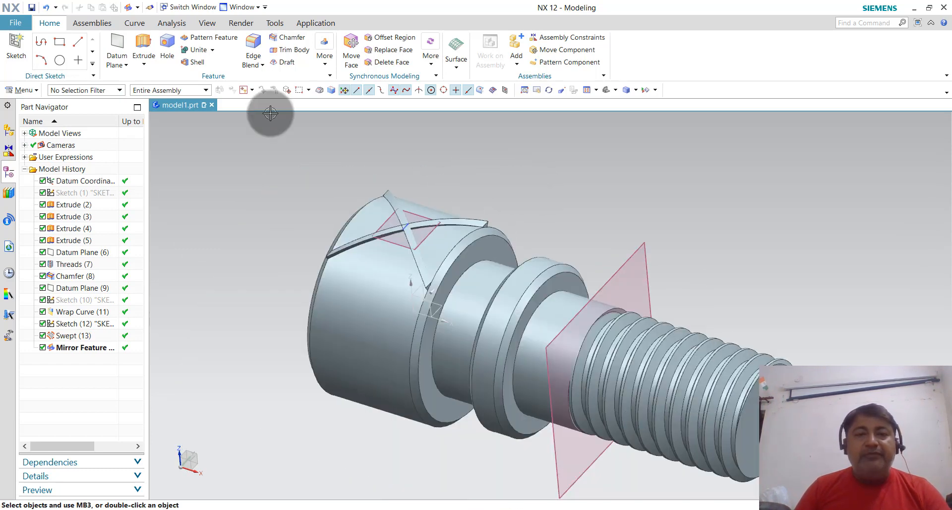
pyautogui.click(204, 60)
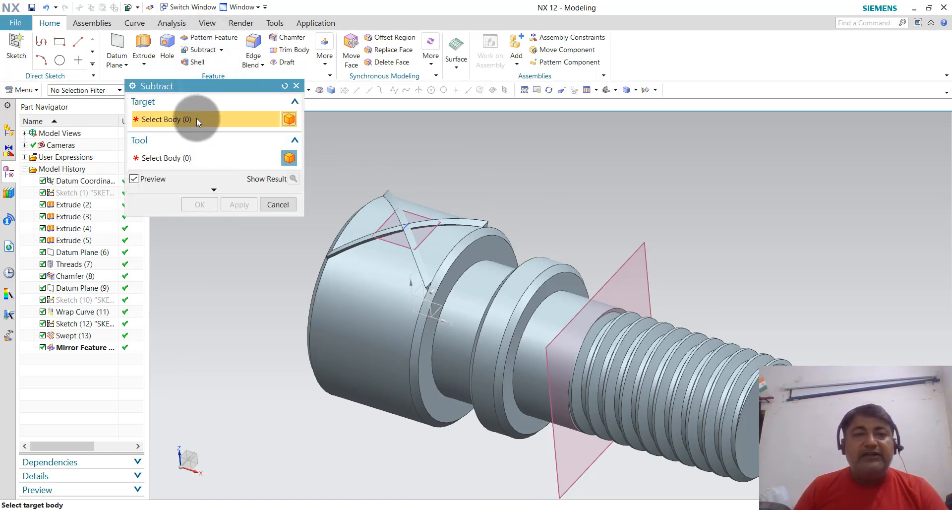
pyautogui.scroll(1, 410, 176)
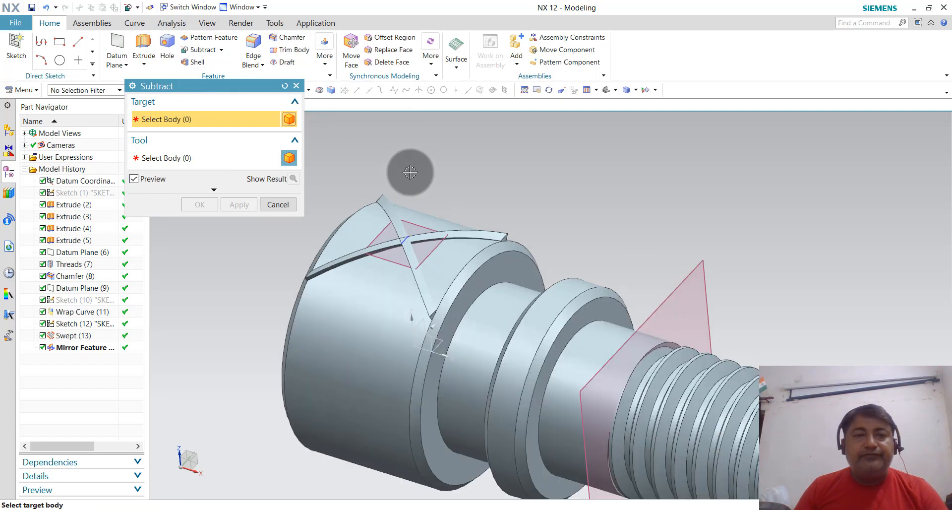
pyautogui.scroll(-1, 511, 213)
pyautogui.scroll(1, 336, 178)
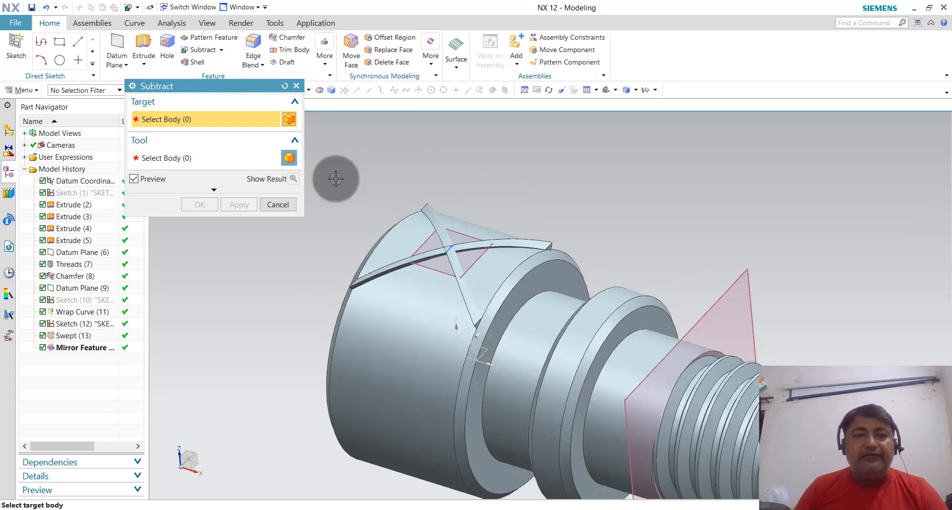
pyautogui.click(400, 348)
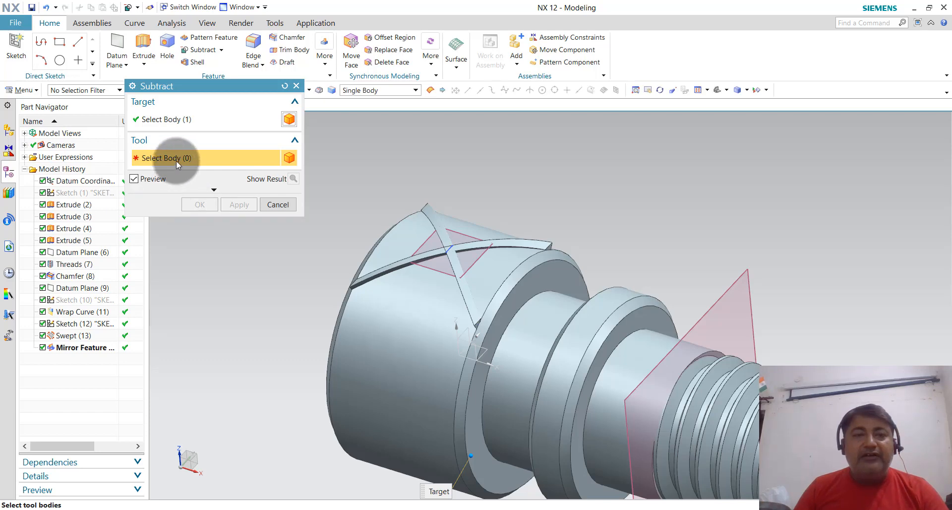
pyautogui.click(439, 223)
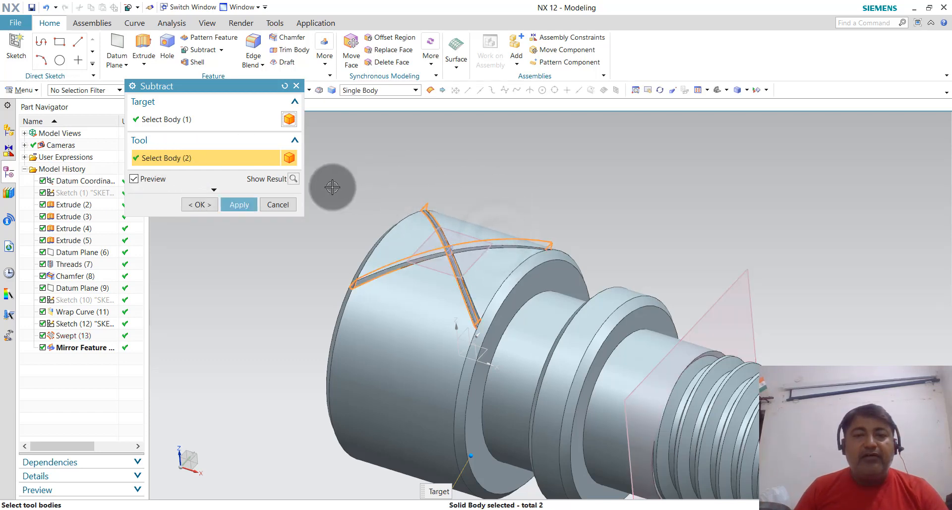
pyautogui.click(242, 204)
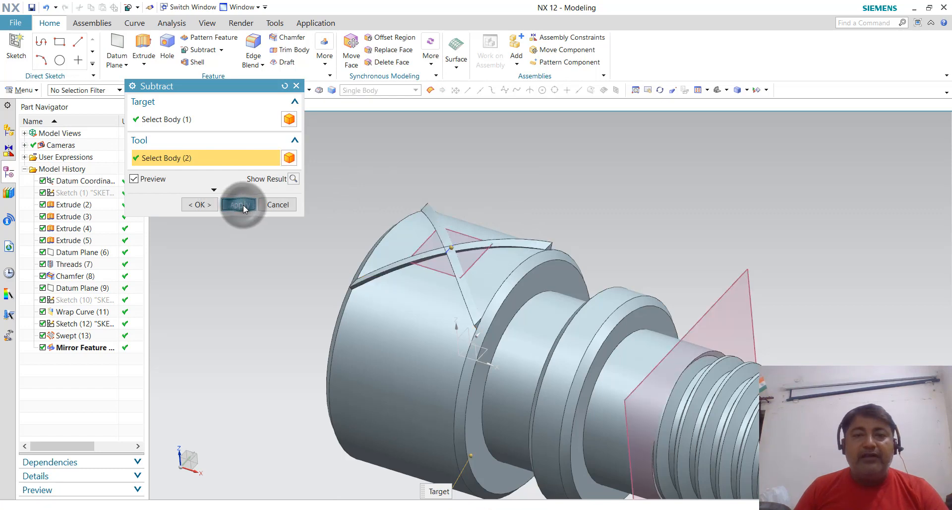
pyautogui.click(276, 209)
# - Examine the crossing grooves on the head's surface and at its chamfered edges
pyautogui.moveTo(362, 197); pyautogui.dragTo(413, 198, button='middle')
pyautogui.scroll(-3, 570, 347)
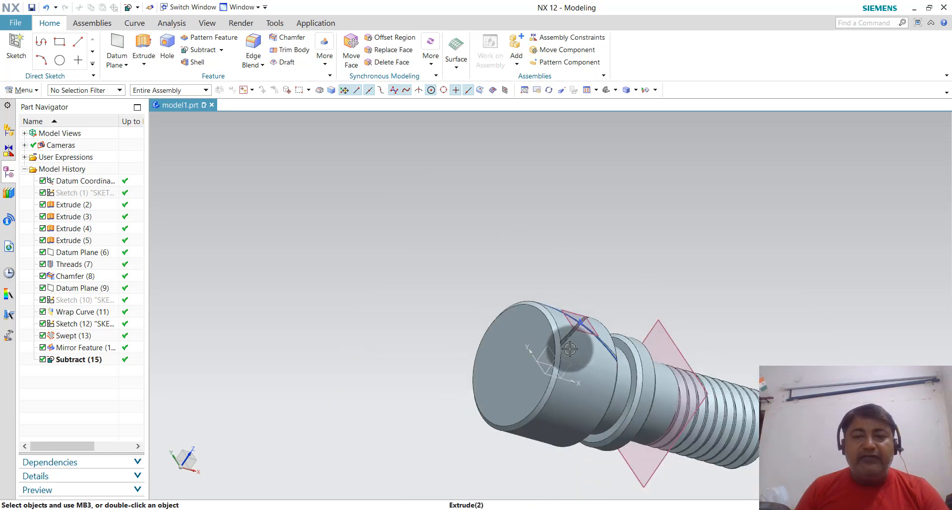
pyautogui.scroll(5, 590, 332)
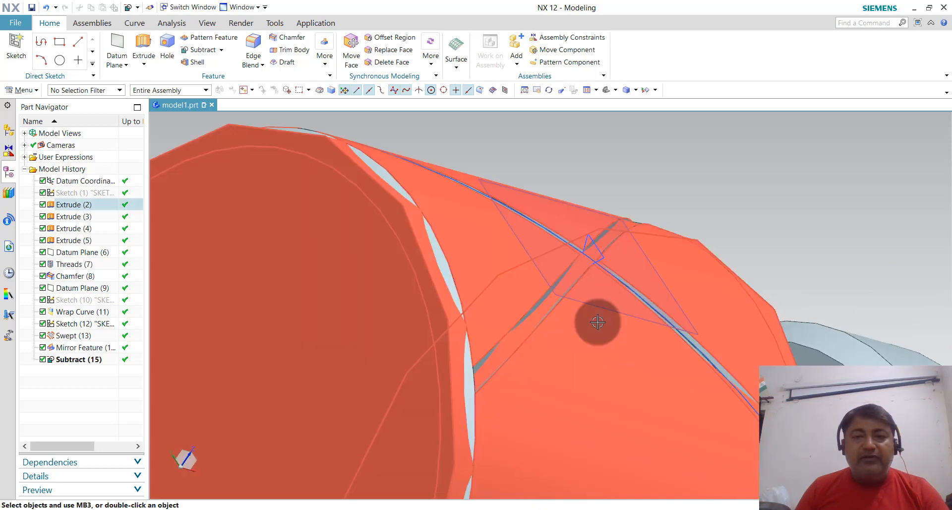
pyautogui.moveTo(597, 323); pyautogui.dragTo(457, 269, button='middle')
pyautogui.scroll(-5, 456, 270)
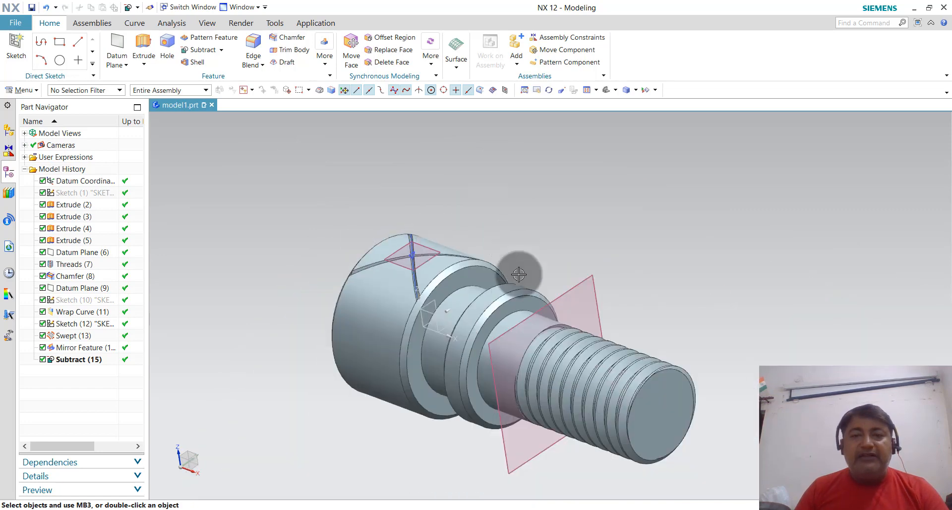
pyautogui.scroll(3, 351, 268)
pyautogui.scroll(-2, 351, 268)
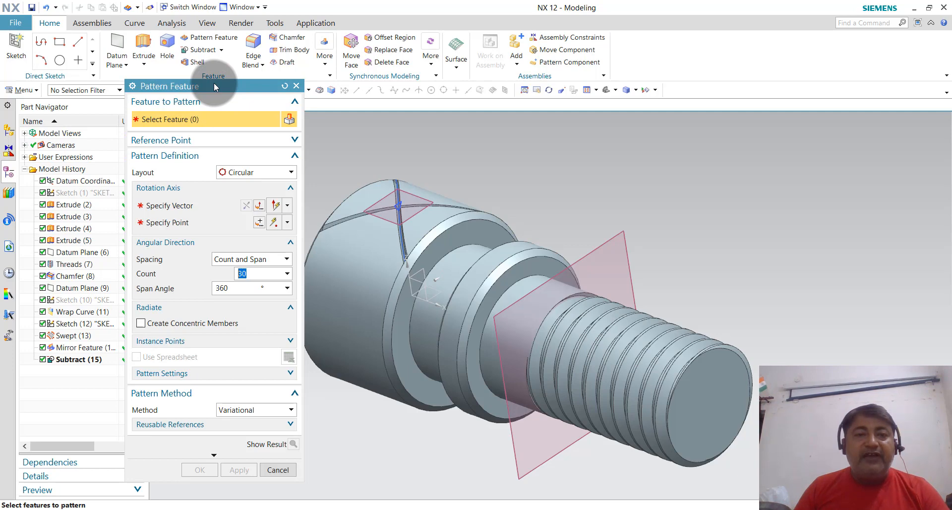
# - Pattern the groove subtraction in a circular layout around the bolt's X axis with a count of 30 over a 360° span
pyautogui.moveTo(214, 87); pyautogui.dragTo(594, 44)
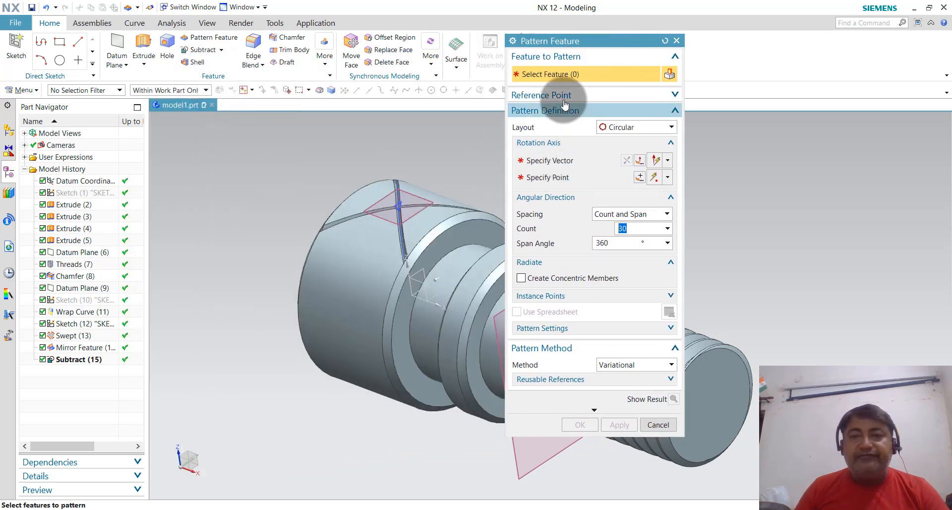
pyautogui.click(70, 364)
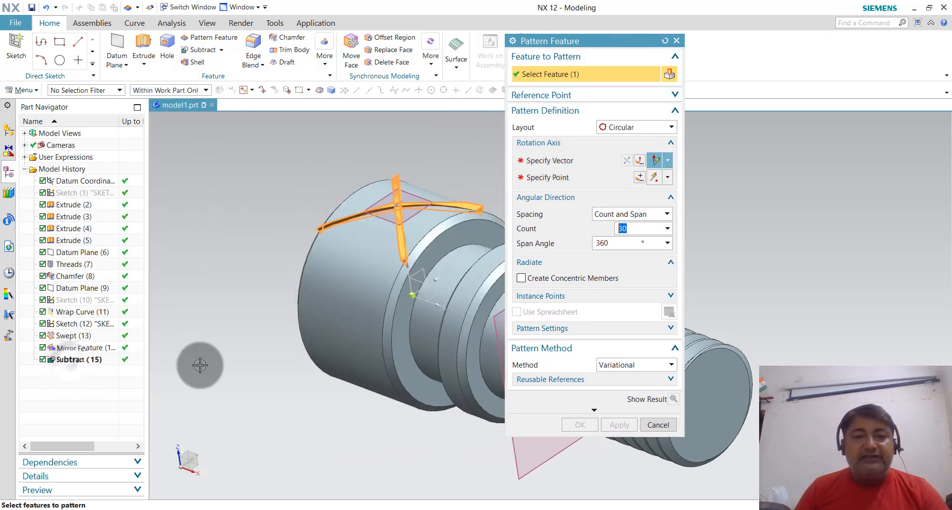
pyautogui.click(585, 160)
pyautogui.scroll(-2, 326, 232)
pyautogui.scroll(2, 429, 265)
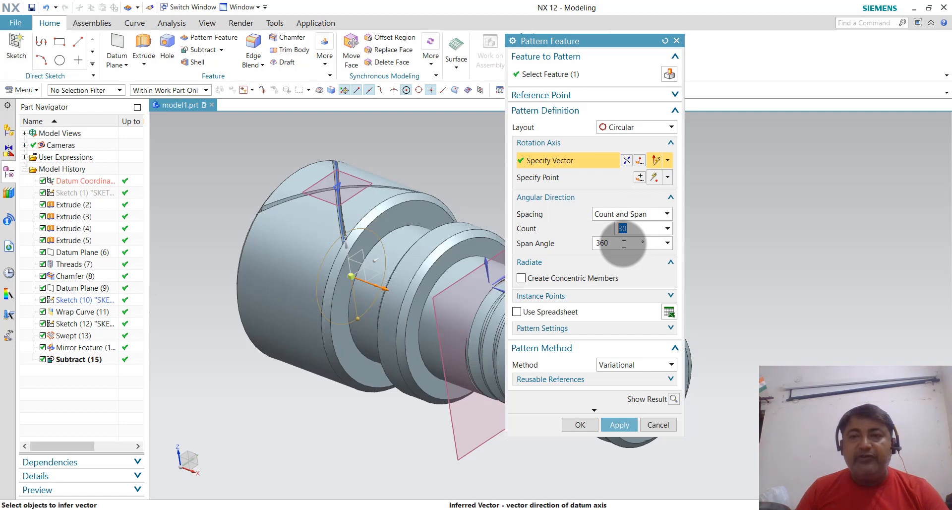
pyautogui.click(644, 128)
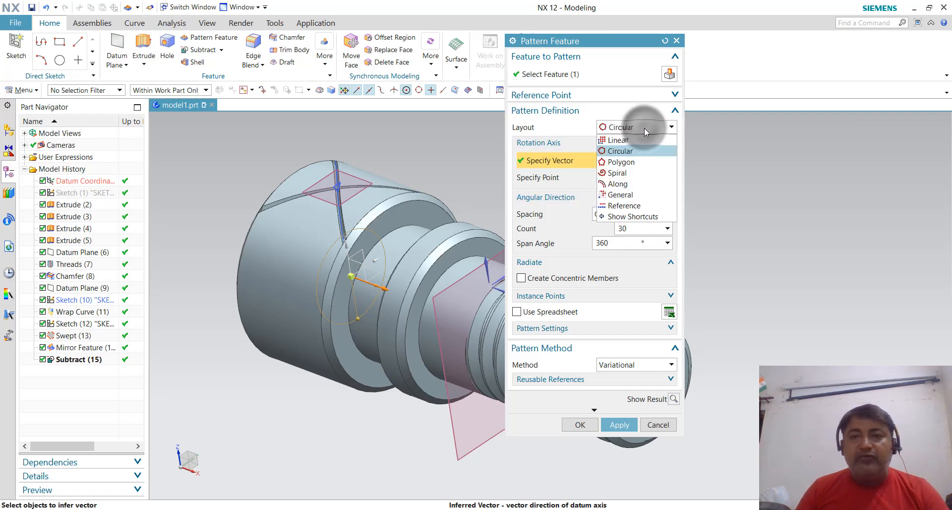
pyautogui.click(642, 152)
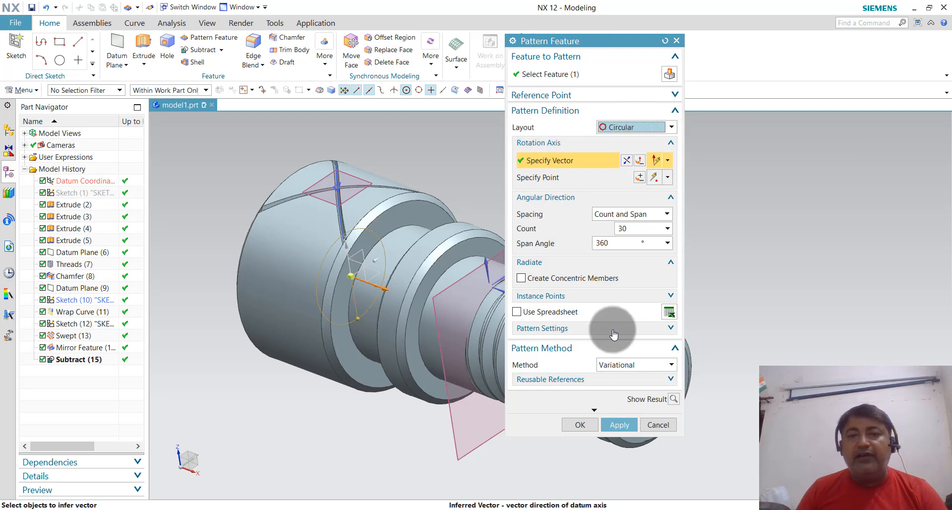
pyautogui.click(620, 424)
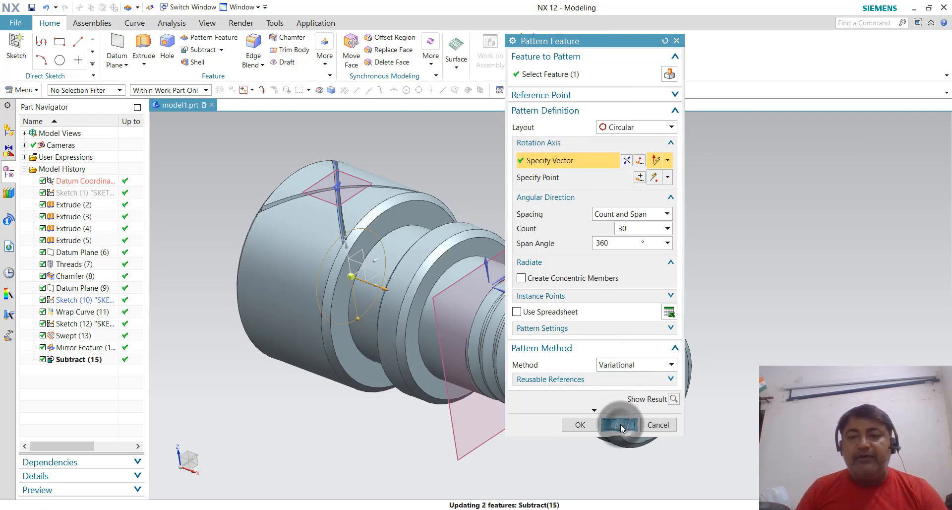
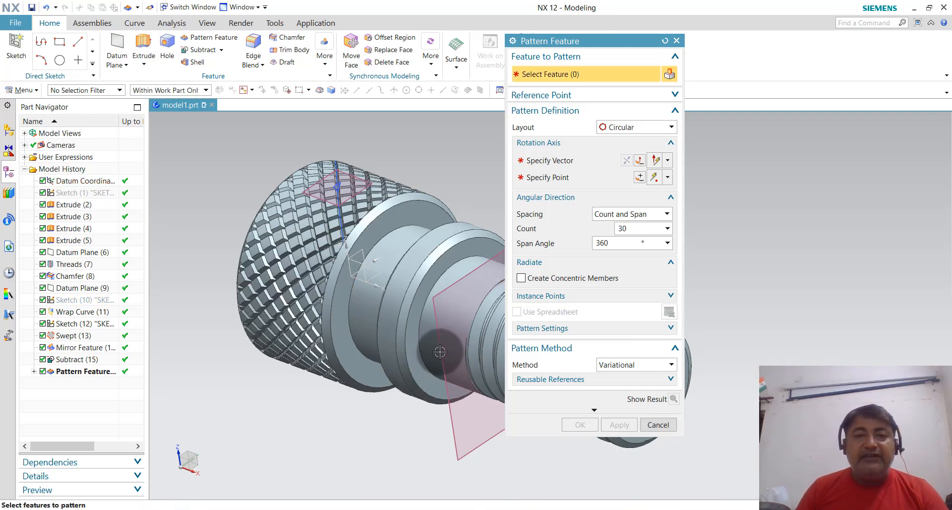
pyautogui.middleClick(445, 389)
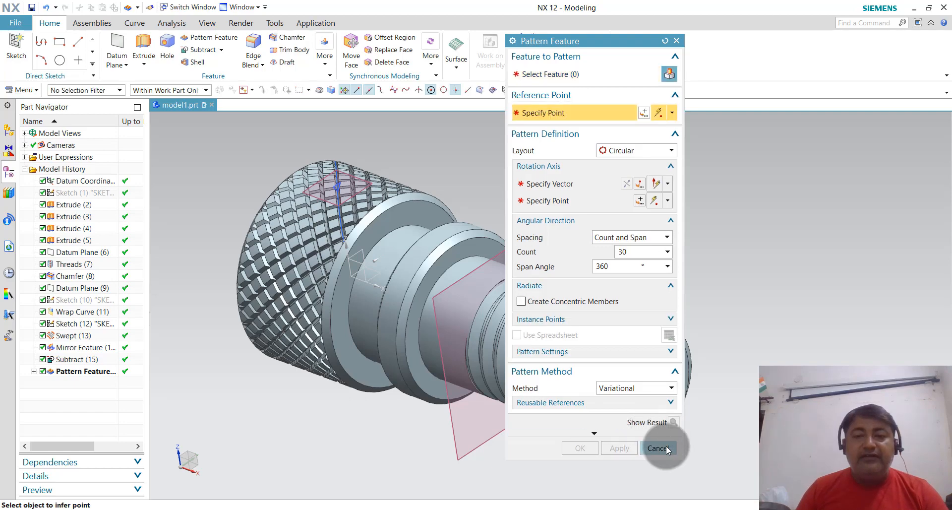
pyautogui.click(658, 448)
# - Inspect the patterned knurling around the head, at its chamfered edges and from the end face
pyautogui.moveTo(678, 284); pyautogui.dragTo(685, 320, button='middle')
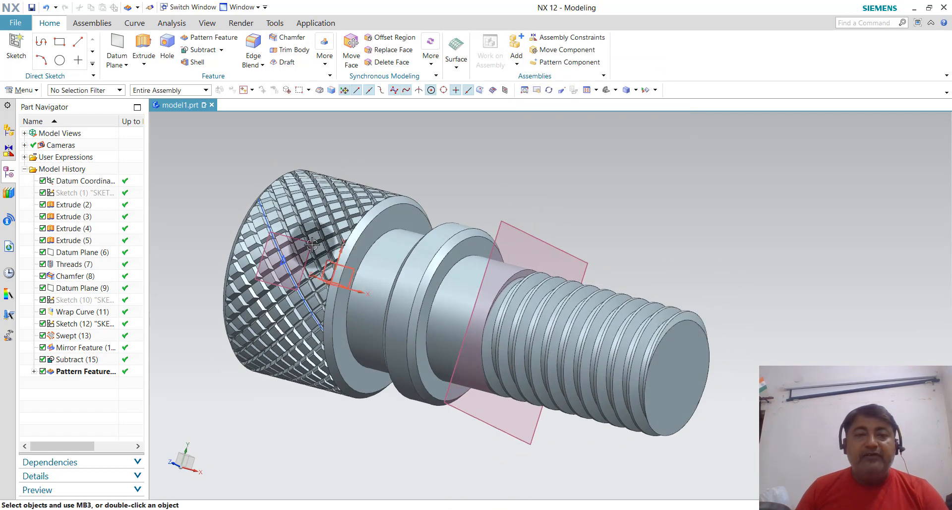
pyautogui.scroll(2, 312, 244)
pyautogui.scroll(-3, 471, 272)
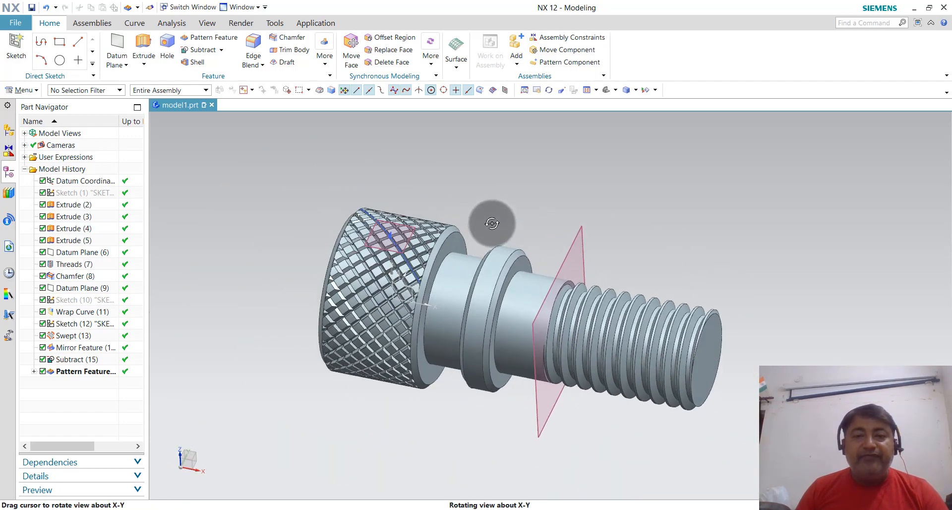
pyautogui.scroll(5, 421, 256)
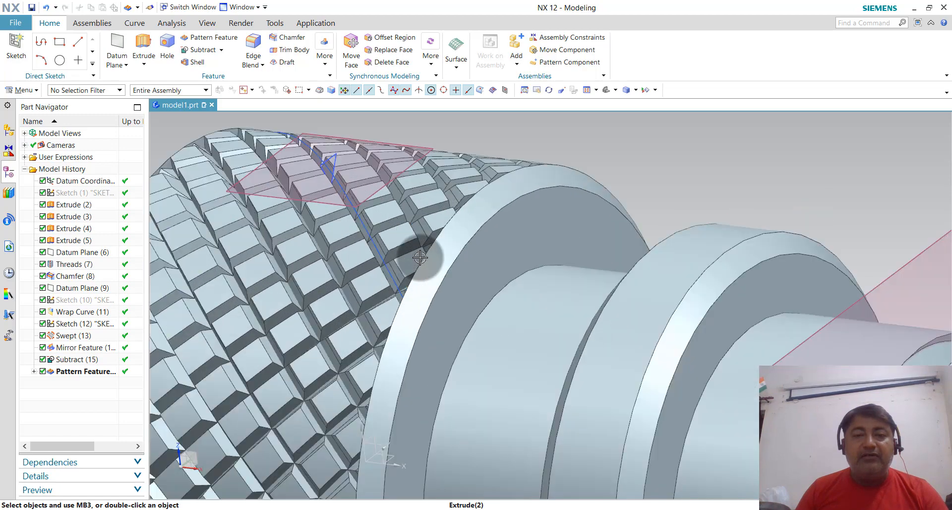
pyautogui.scroll(-4, 557, 202)
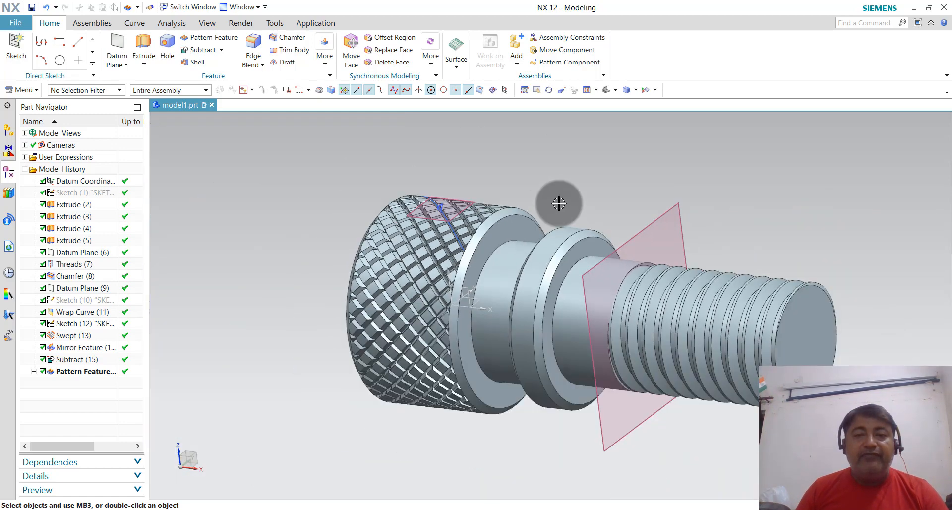
pyautogui.moveTo(557, 202); pyautogui.dragTo(625, 191, button='middle')
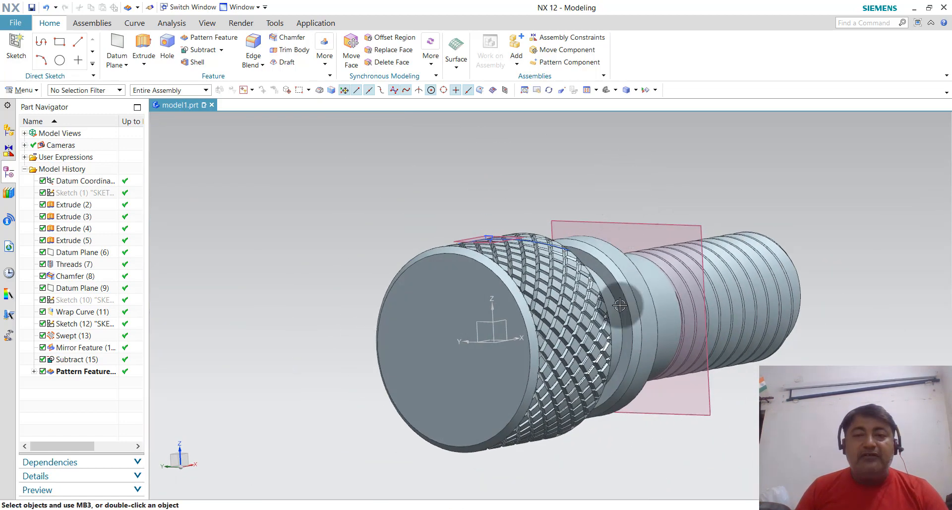
pyautogui.scroll(3, 604, 449)
pyautogui.moveTo(593, 434); pyautogui.dragTo(525, 441, button='middle')
pyautogui.scroll(-3, 453, 436)
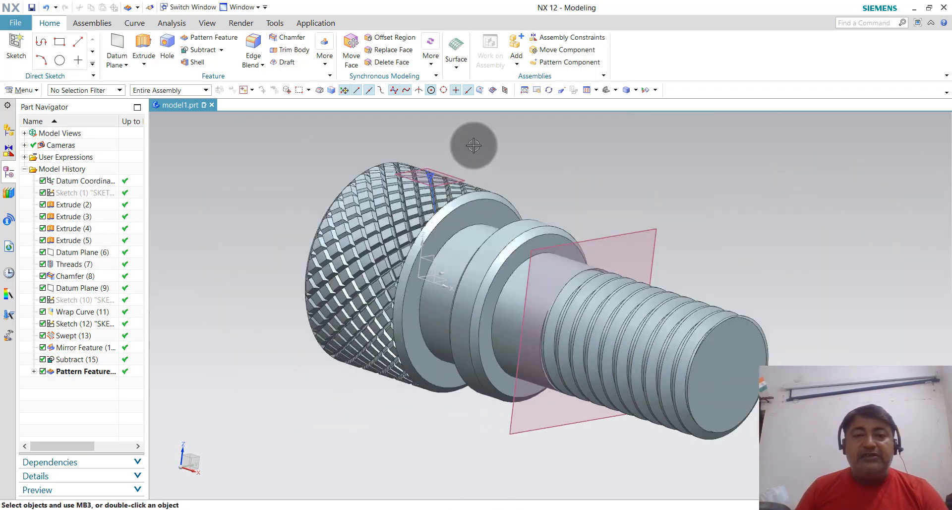
pyautogui.scroll(2, 473, 145)
pyautogui.moveTo(480, 159); pyautogui.dragTo(464, 201, button='middle')
pyautogui.scroll(-2, 595, 225)
pyautogui.moveTo(589, 218); pyautogui.dragTo(582, 204, button='middle')
pyautogui.scroll(-2, 559, 198)
pyautogui.scroll(1, 607, 212)
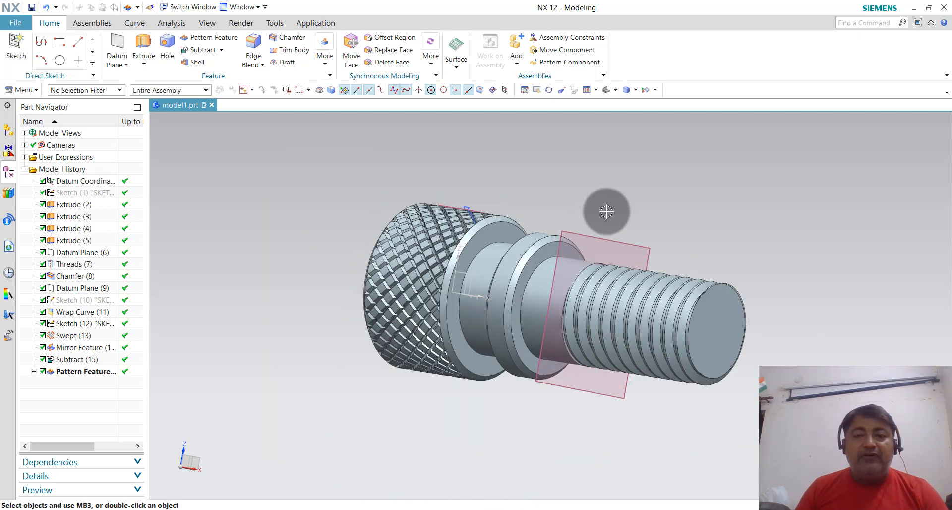
# - Hide the datum plane at the start of the thread and the datum plane touching the knurled head
pyautogui.click(114, 90)
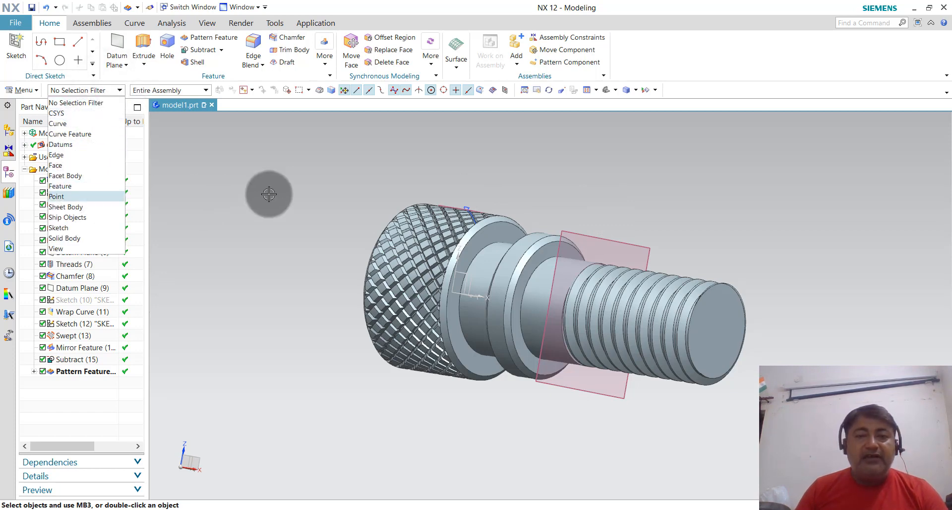
pyautogui.click(278, 189)
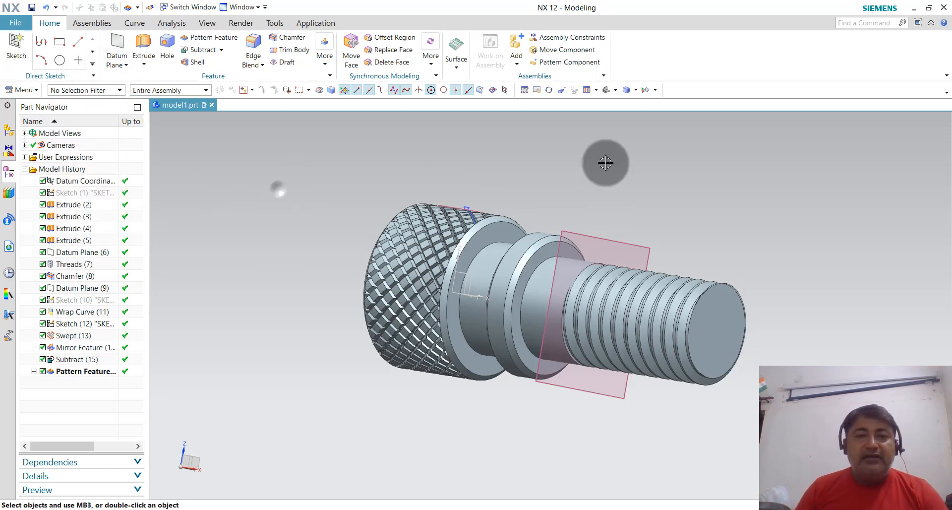
pyautogui.click(585, 236)
pyautogui.rightClick(585, 236)
pyautogui.click(619, 258)
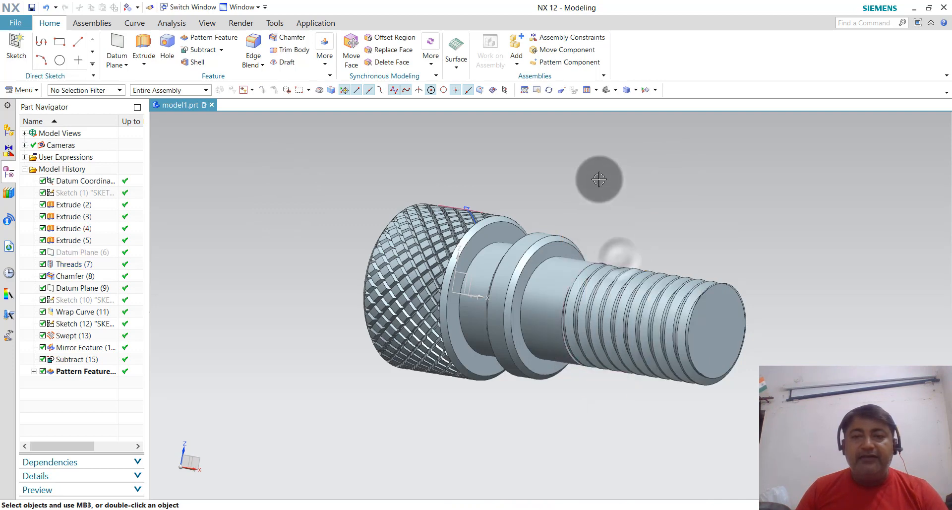
pyautogui.moveTo(600, 181); pyautogui.dragTo(532, 154, button='middle')
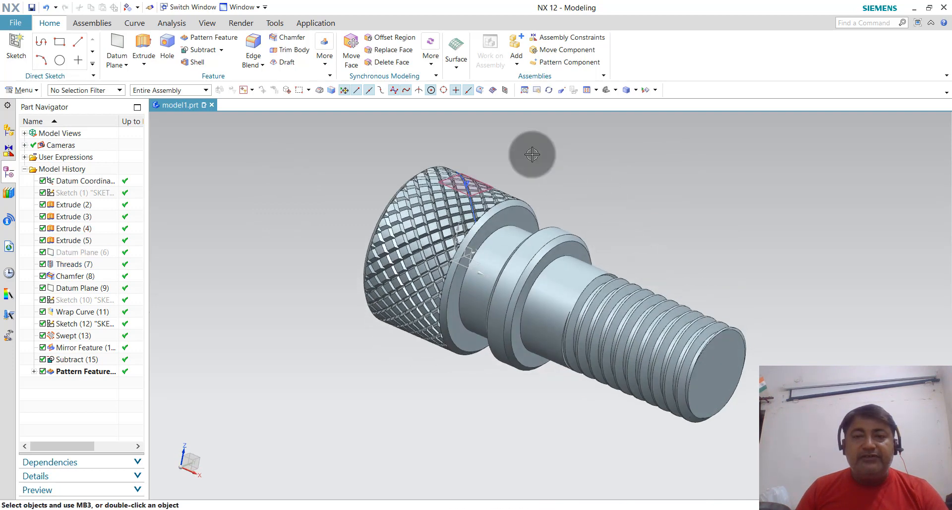
pyautogui.rightClick(476, 179)
pyautogui.click(491, 203)
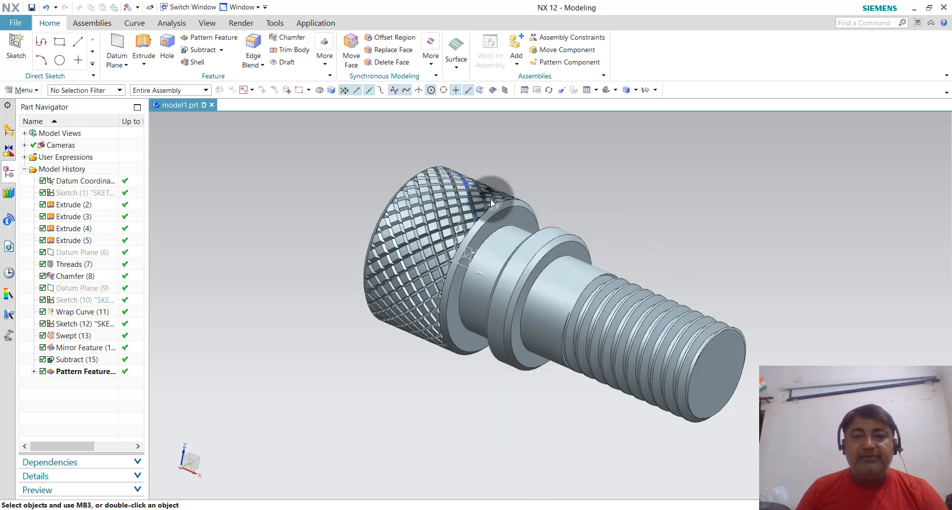
# - Hide the triangle profile sketch on the knurled head
pyautogui.scroll(3, 476, 175)
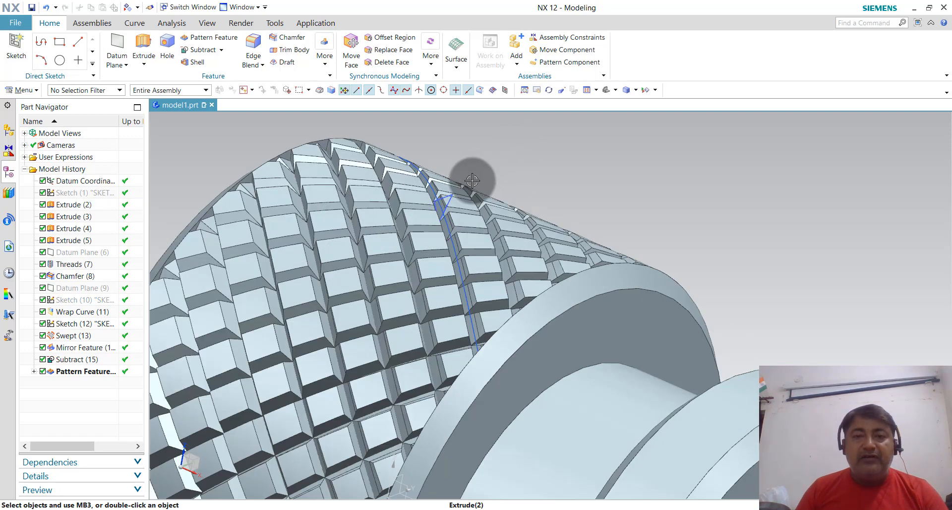
pyautogui.rightClick(449, 199)
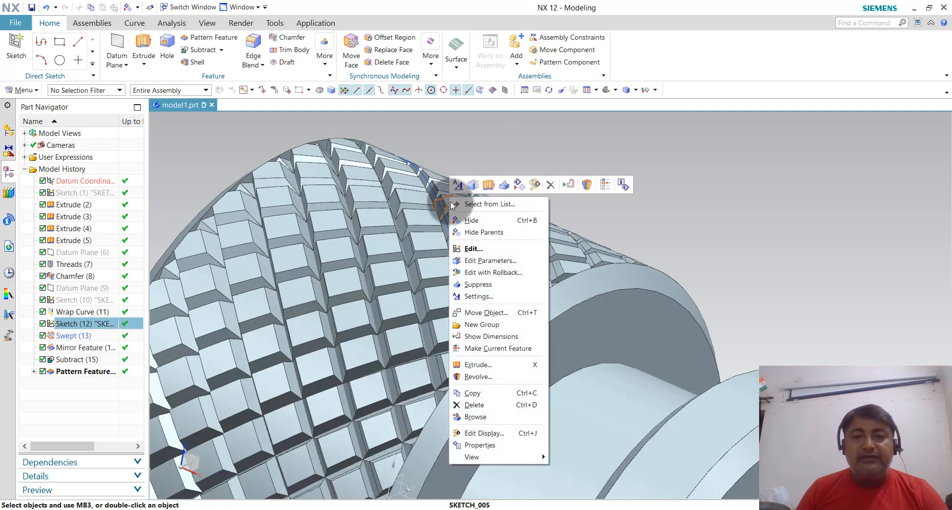
pyautogui.click(469, 221)
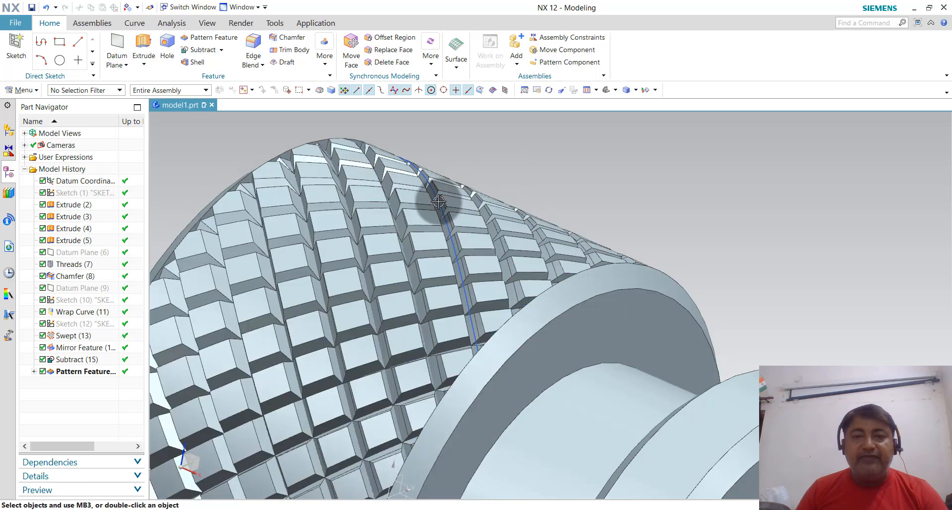
# - Hide the wrapped curve on the knurled head's surface
pyautogui.rightClick(436, 191)
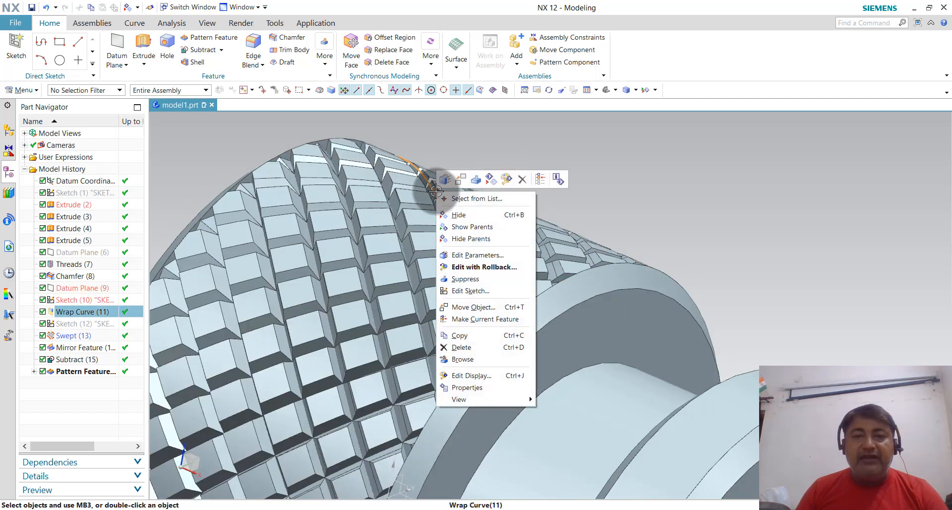
pyautogui.click(452, 217)
pyautogui.scroll(-5, 527, 165)
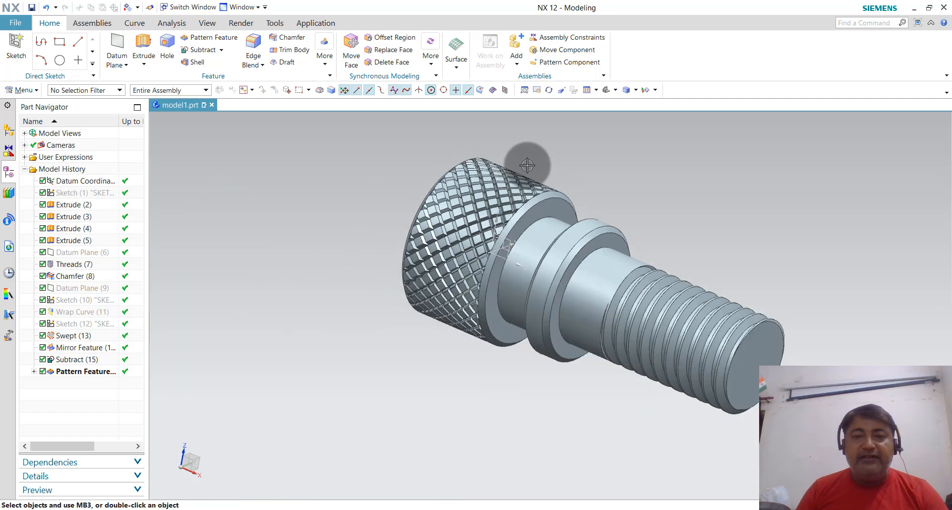
# - Examine the finished bolt from several angles, covering the knurled head, the stepped collar and the threaded end
pyautogui.moveTo(727, 212)
pyautogui.mouseDown(button='middle')
pyautogui.moveTo(720, 187)
pyautogui.moveTo(733, 224)
pyautogui.mouseUp(button='middle')
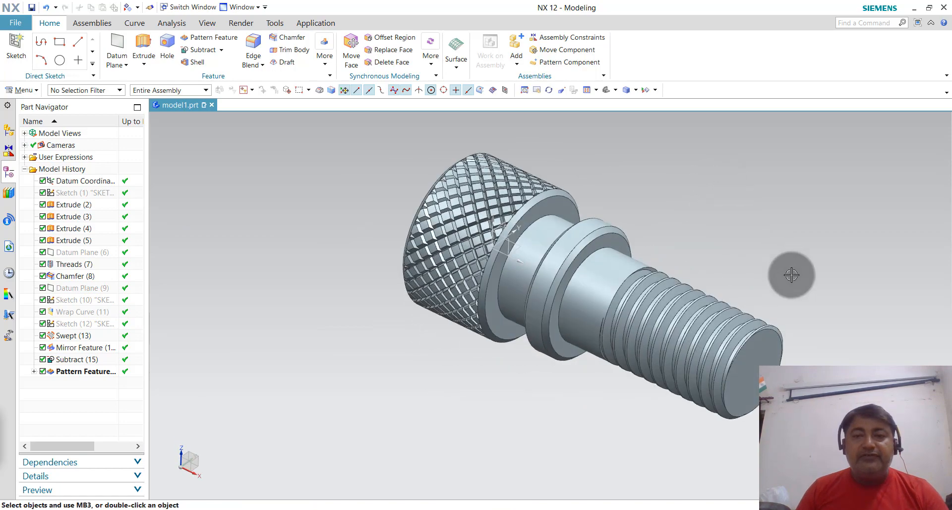
pyautogui.scroll(3, 751, 298)
pyautogui.moveTo(659, 268); pyautogui.dragTo(661, 268, button='middle')
pyautogui.scroll(-2, 657, 309)
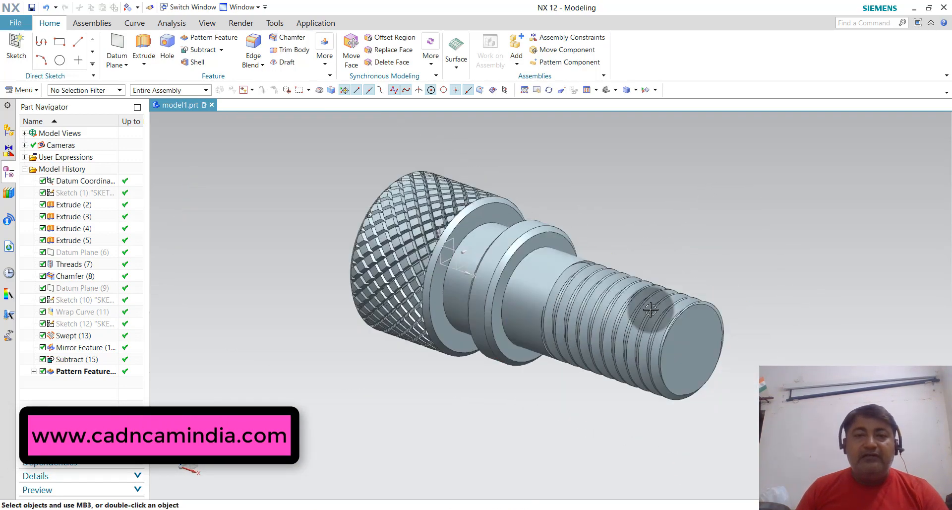
pyautogui.moveTo(640, 234)
pyautogui.mouseDown(button='middle')
pyautogui.moveTo(639, 210)
pyautogui.moveTo(648, 228)
pyautogui.mouseUp(button='middle')
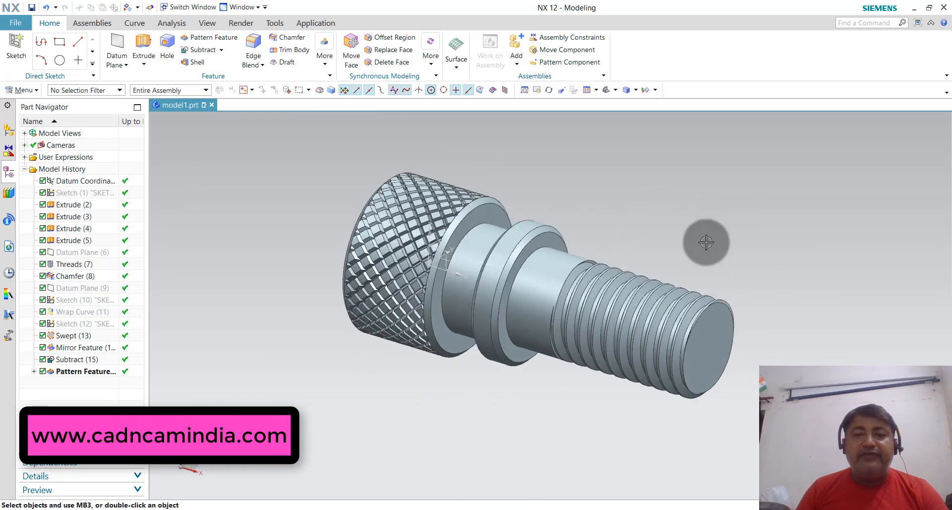
pyautogui.scroll(3, 727, 238)
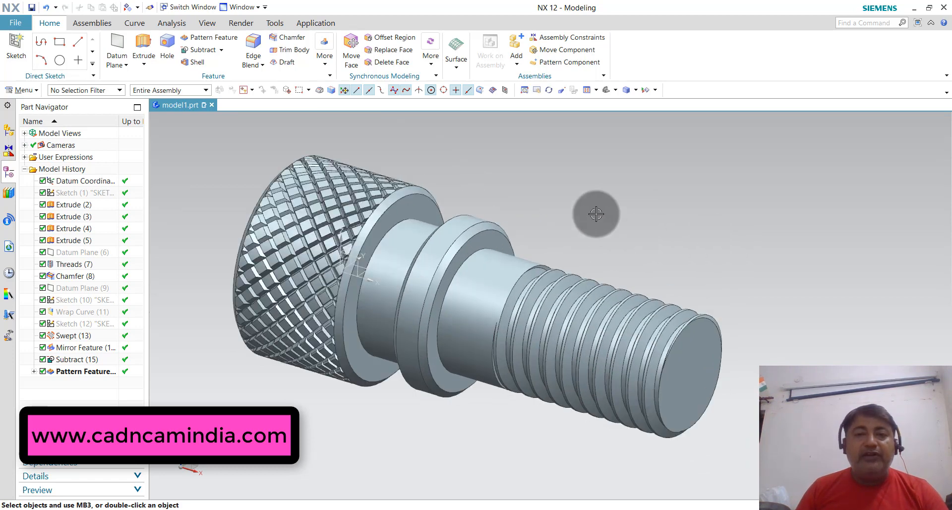
pyautogui.moveTo(596, 213); pyautogui.dragTo(595, 219, button='middle')
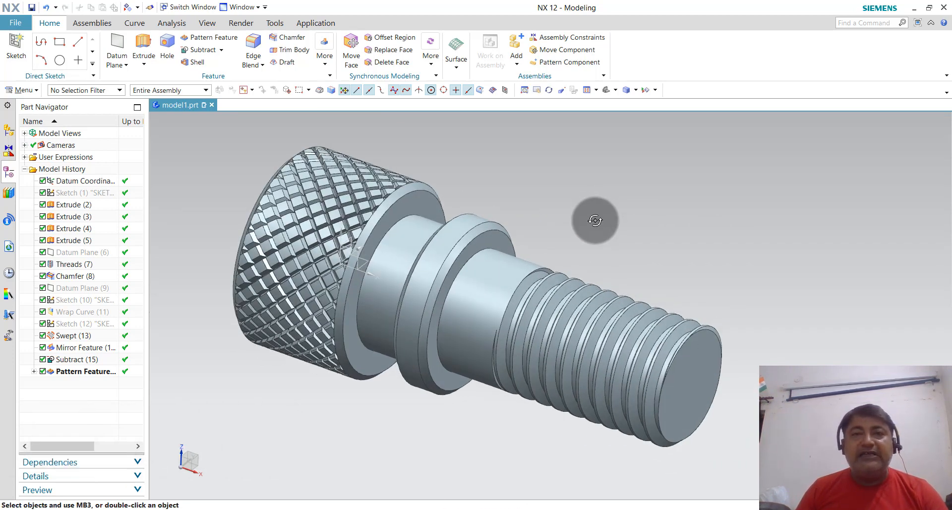
pyautogui.moveTo(587, 216)
pyautogui.mouseDown(button='middle')
pyautogui.moveTo(578, 215)
pyautogui.moveTo(589, 225)
pyautogui.moveTo(571, 206)
pyautogui.moveTo(578, 216)
pyautogui.mouseUp(button='middle')
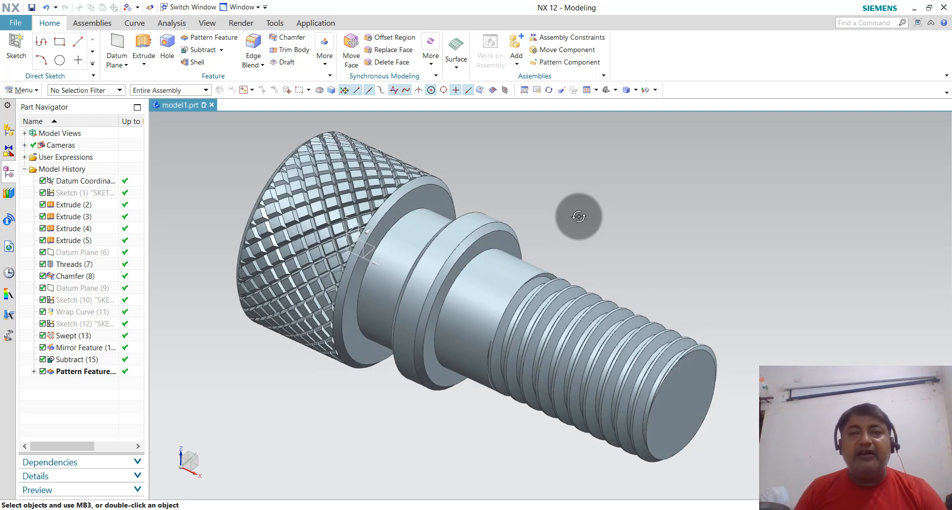
pyautogui.moveTo(587, 228)
pyautogui.mouseDown(button='middle')
pyautogui.moveTo(578, 225)
pyautogui.moveTo(586, 236)
pyautogui.mouseUp(button='middle')
pyautogui.scroll(-3, 404, 323)
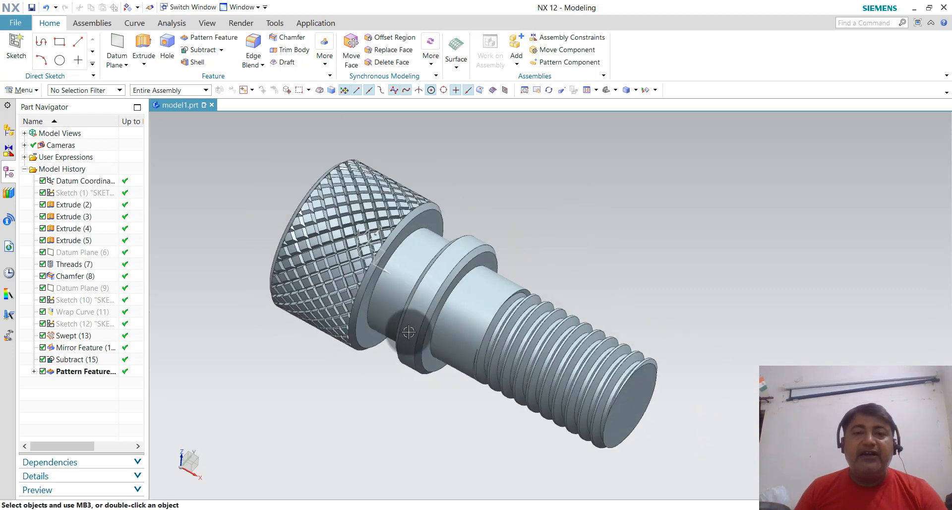
pyautogui.scroll(3, 493, 267)
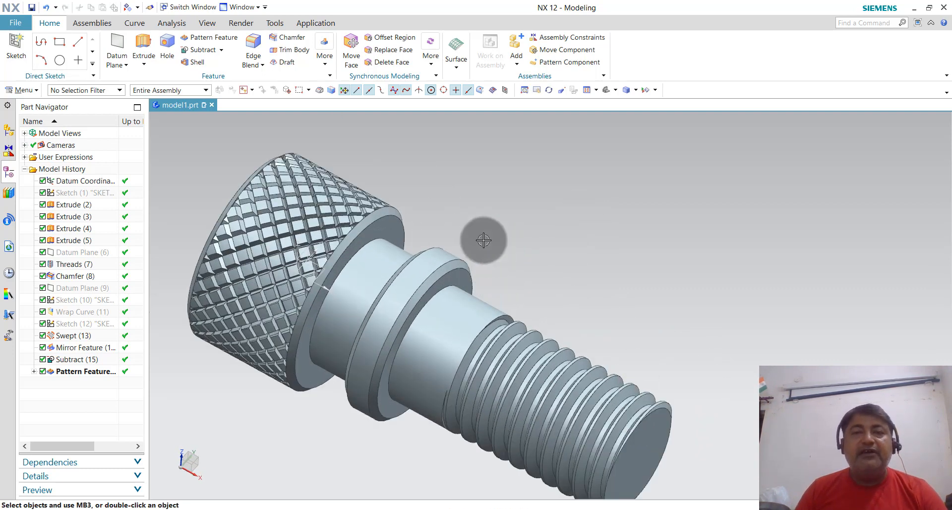
pyautogui.scroll(-2, 483, 240)
pyautogui.scroll(2, 450, 340)
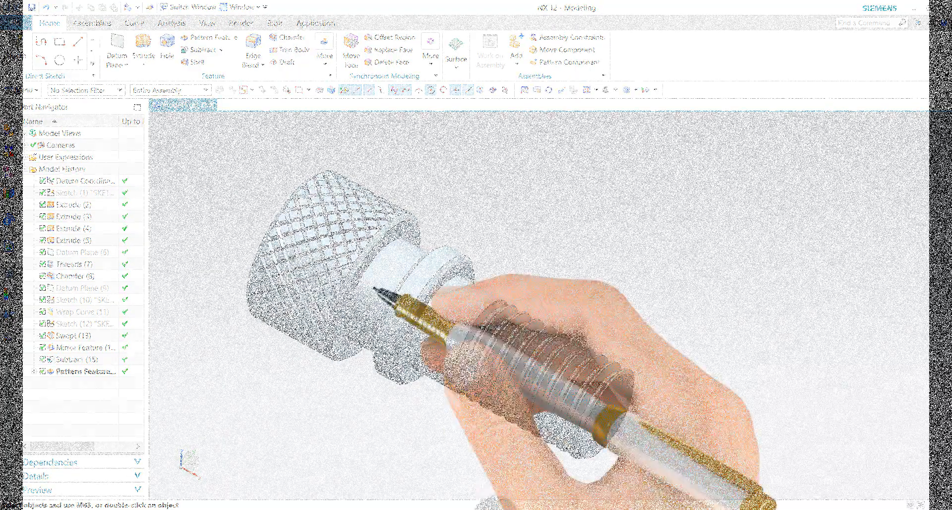